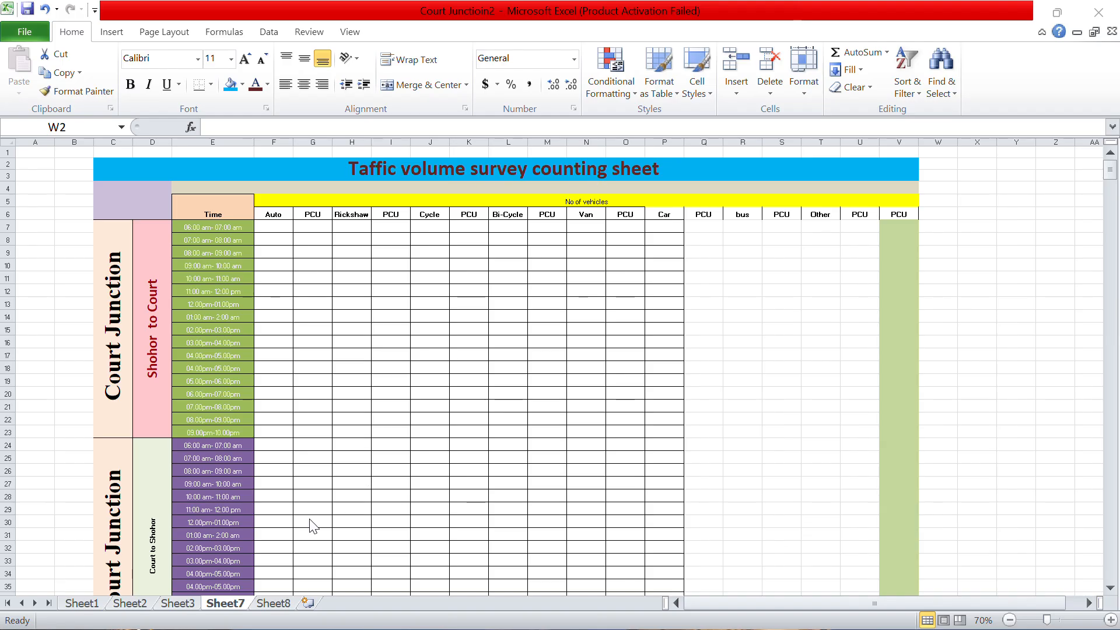
Step: On Sheet8, merge and center the range C3:O4 for the sheet title
left_click(282, 604)
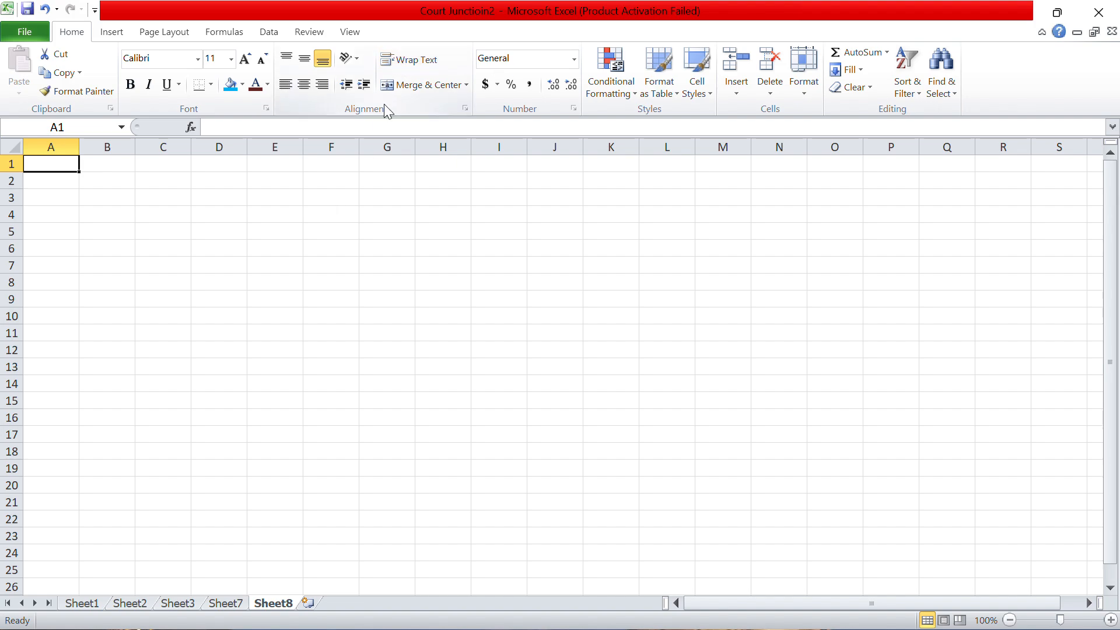
left_click_drag(153, 199, 834, 216)
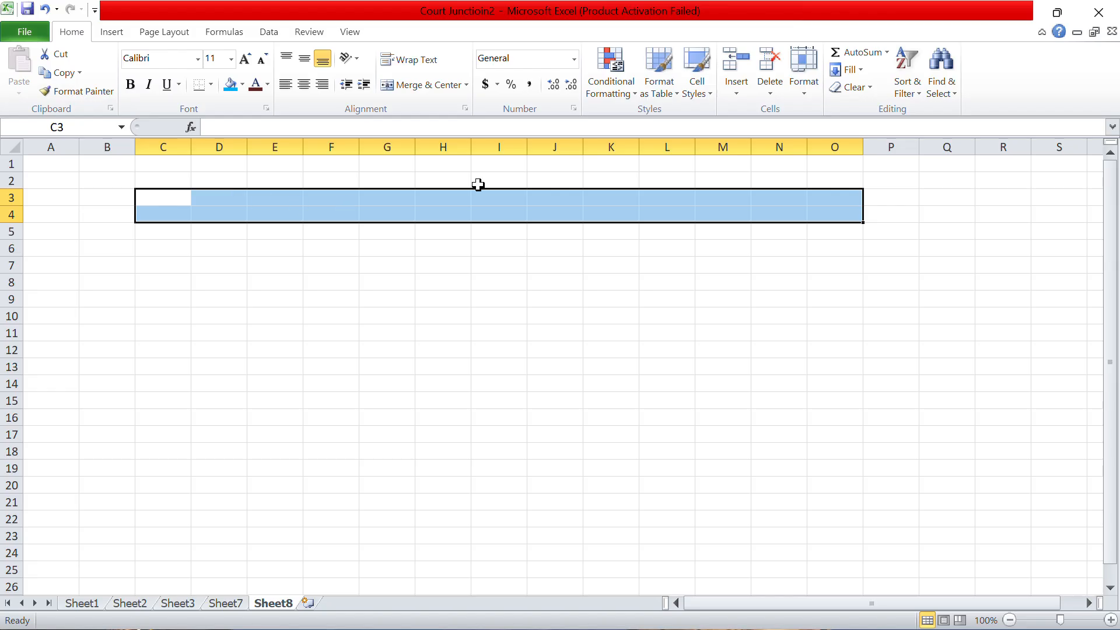
left_click(408, 84)
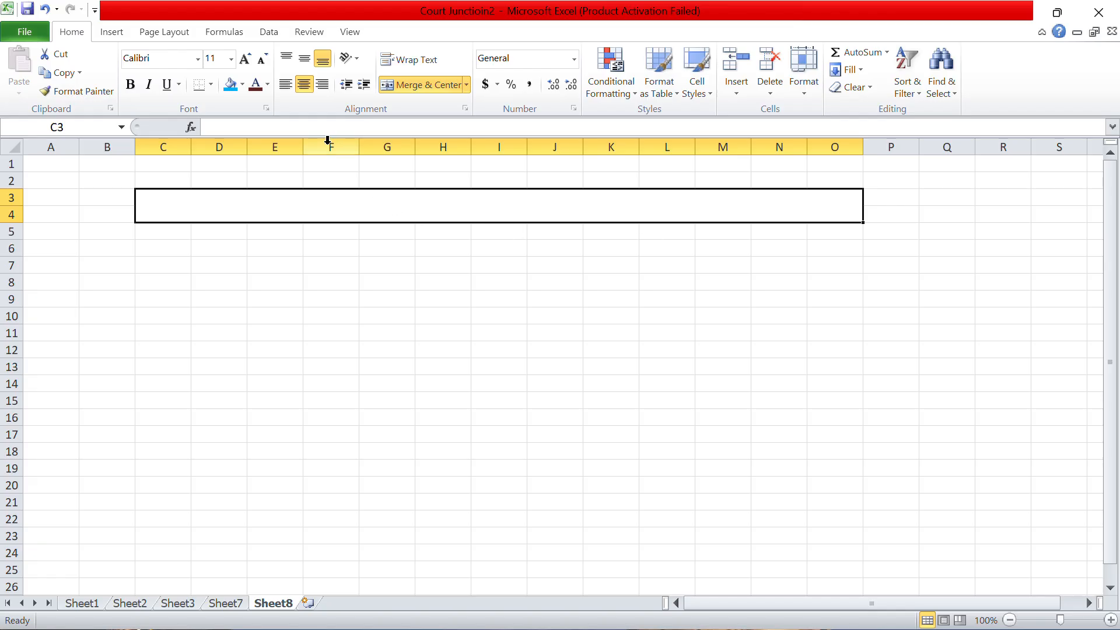
left_click(306, 128)
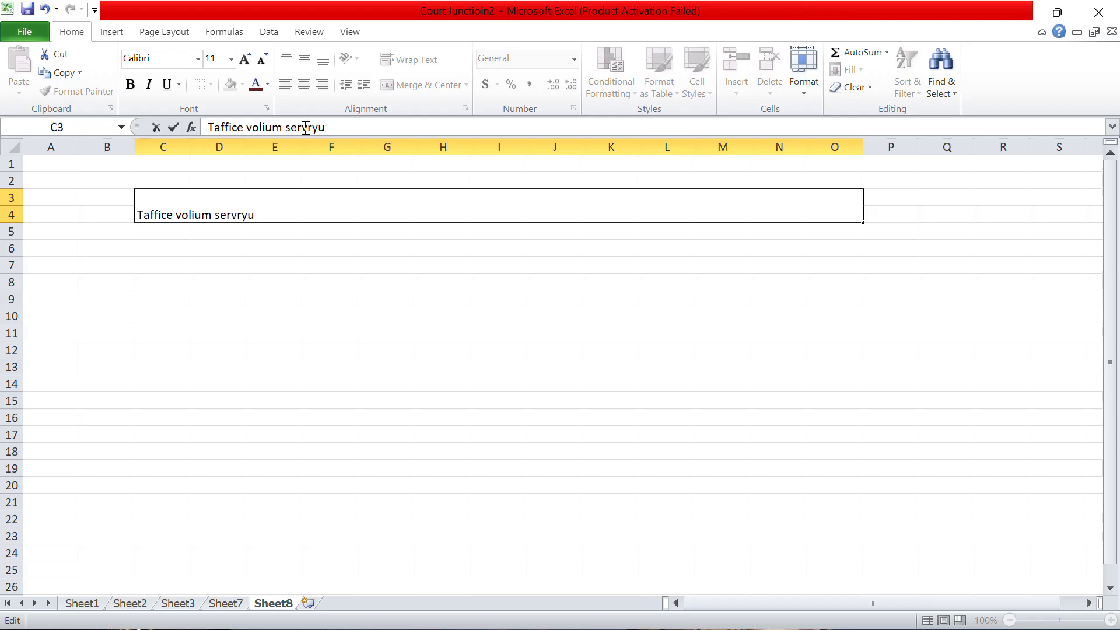
key("BackSpace")
key("BackSpace")
key("BackSpace")
key("BackSpace")
key("BackSpace")
key("BackSpace")
key("BackSpace")
key("BackSpace")
key("BackSpace")
key("BackSpace")
key("BackSpace")
key("BackSpace")
key("BackSpace")
key("BackSpace")
key("BackSpace")
key("BackSpace")
key("BackSpace")
key("BackSpace")
key("BackSpace")
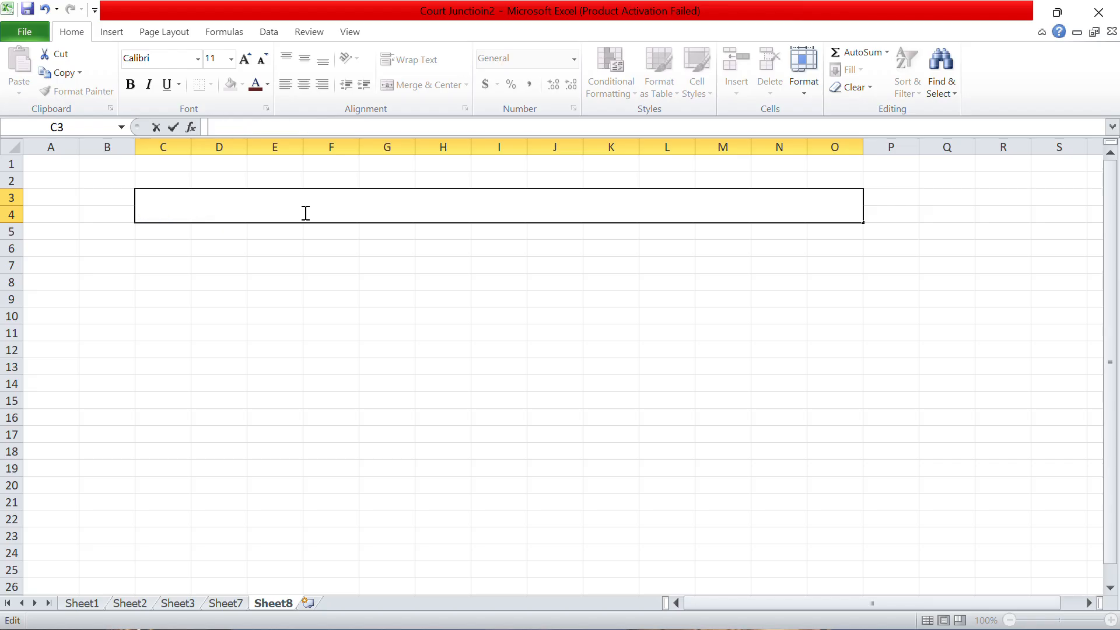
Step: Copy the title text "Taffic volume survey counting sheet" from Sheet7 into the merged title cell C3 on Sheet8
left_click(228, 604)
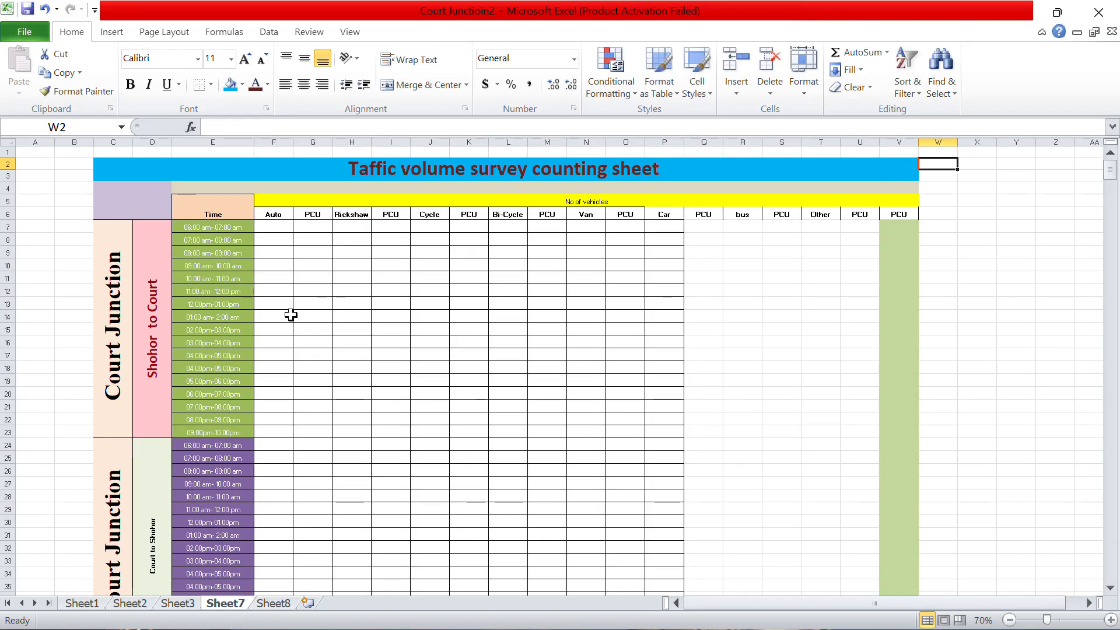
left_click(372, 177)
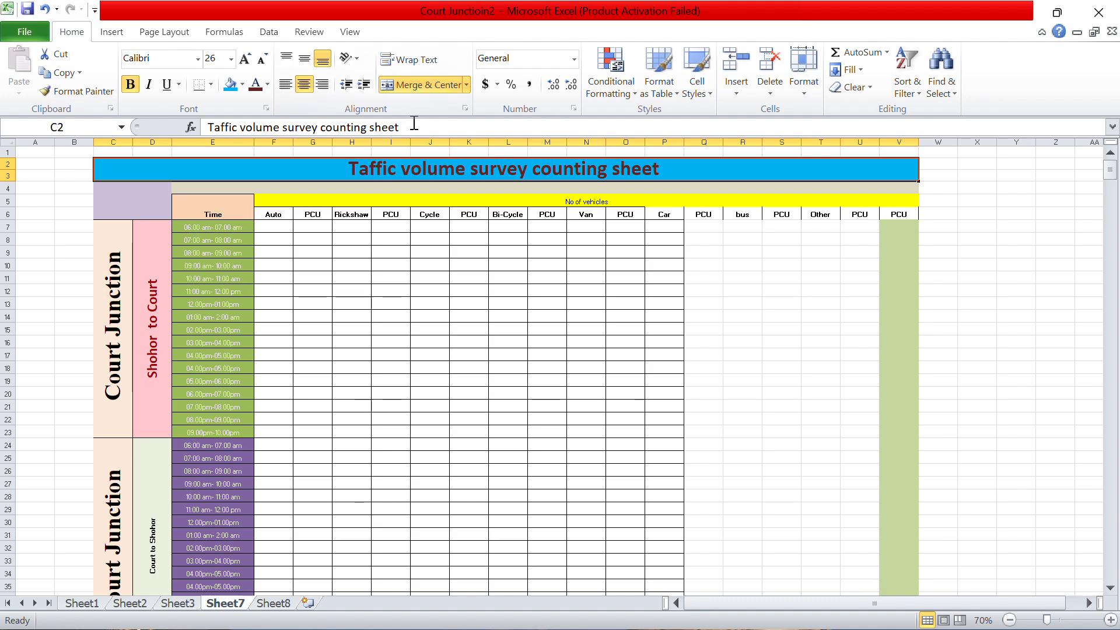
left_click_drag(415, 123, 201, 126)
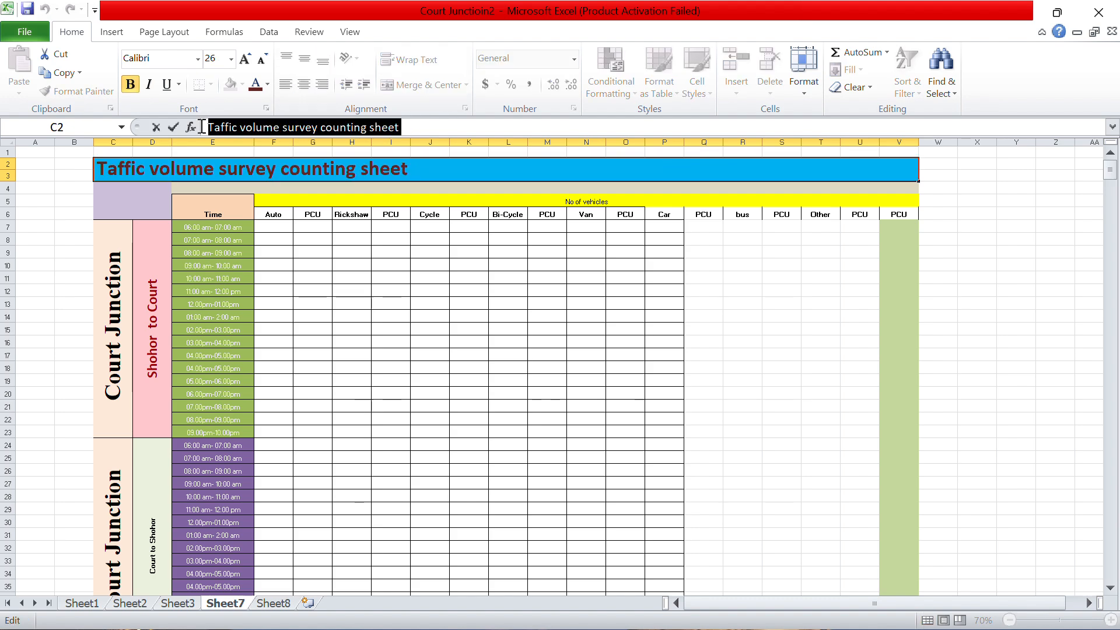
key("ctrl+c")
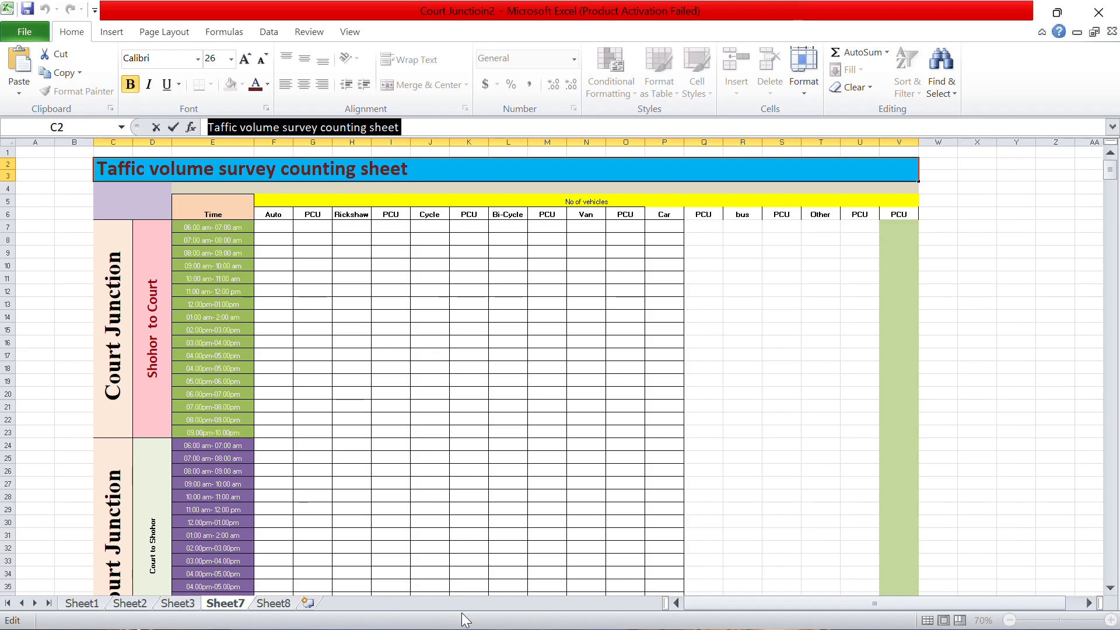
left_click(273, 604)
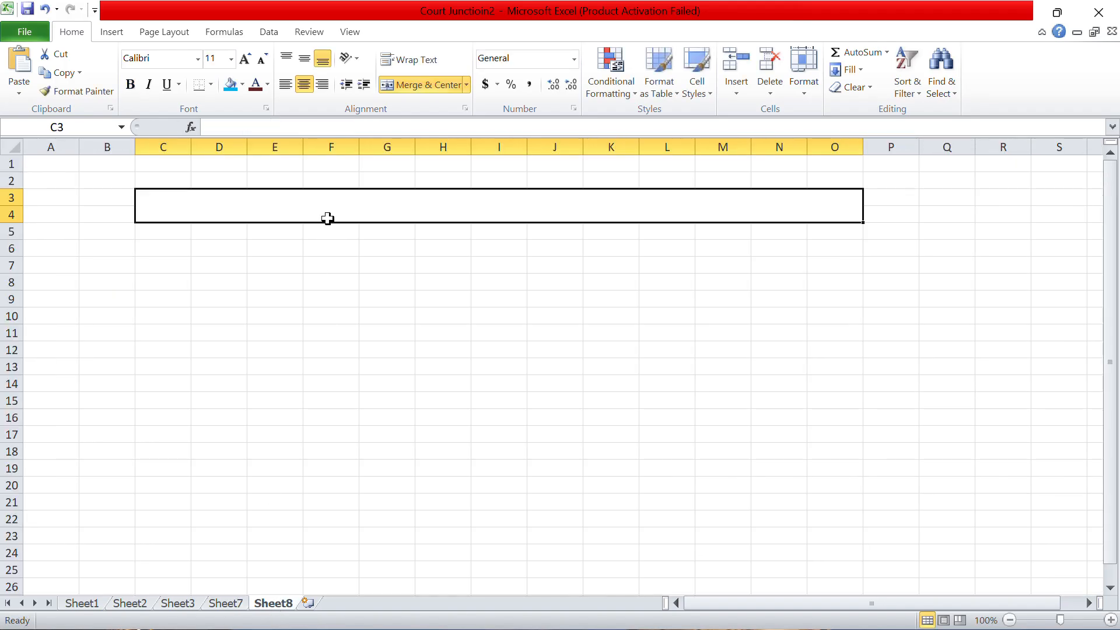
left_click(288, 133)
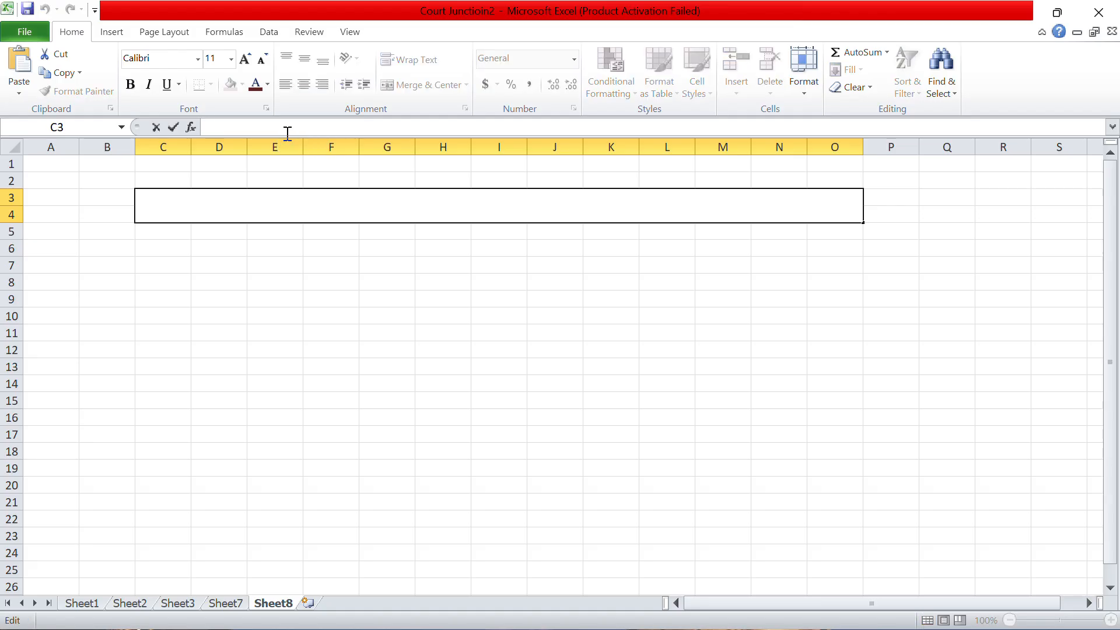
key("ctrl+v")
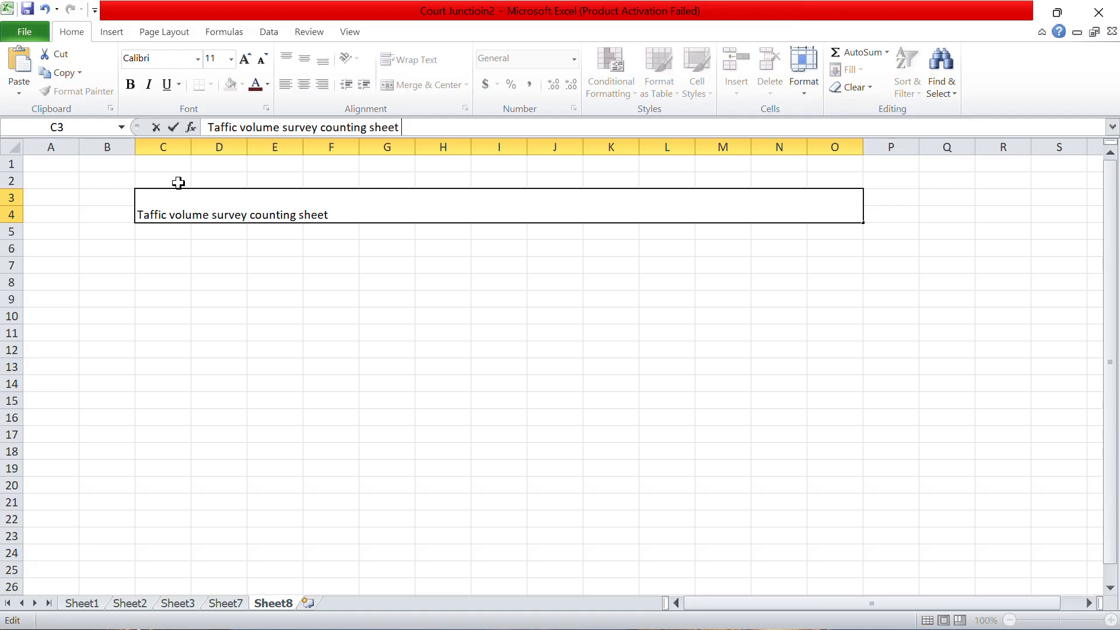
left_click(76, 210)
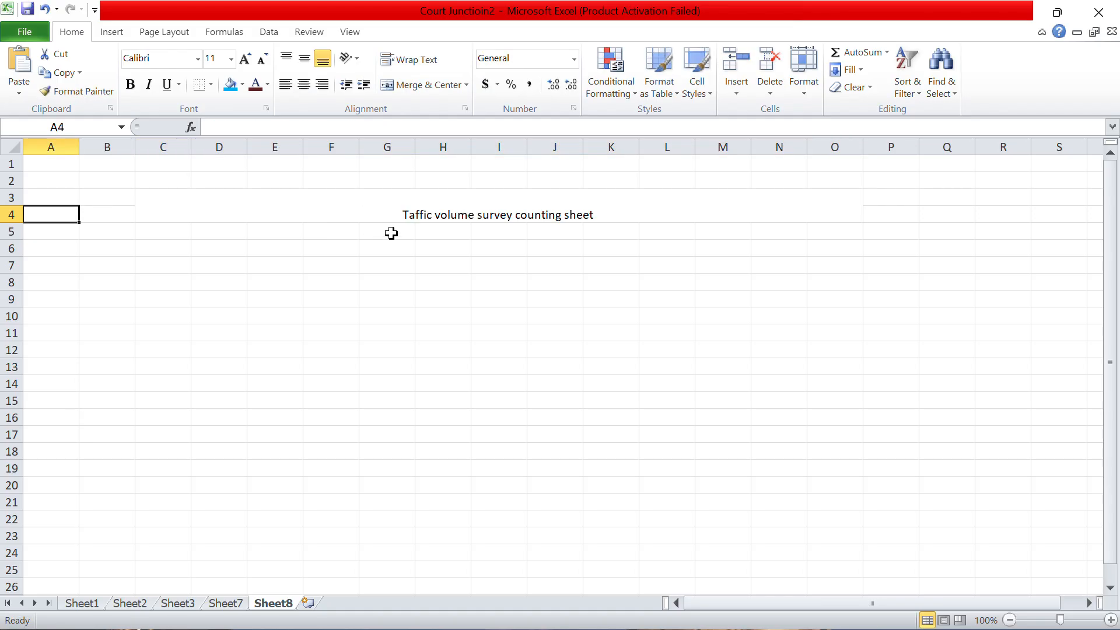
Step: Format the Sheet8 title text at font size 20 and make it bold
left_click(458, 216)
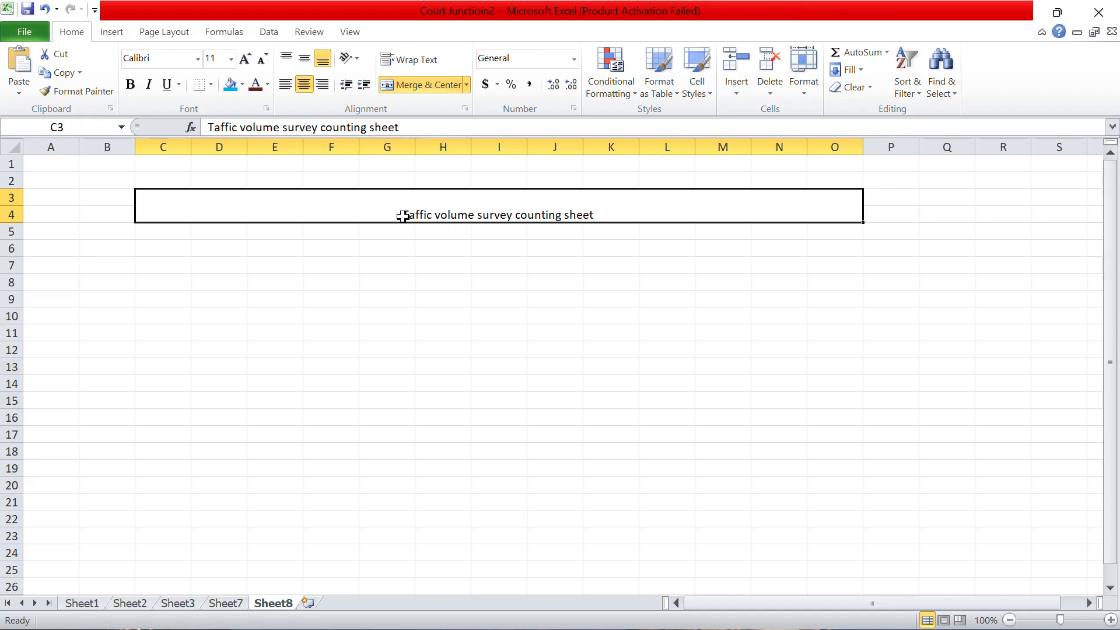
left_click(231, 58)
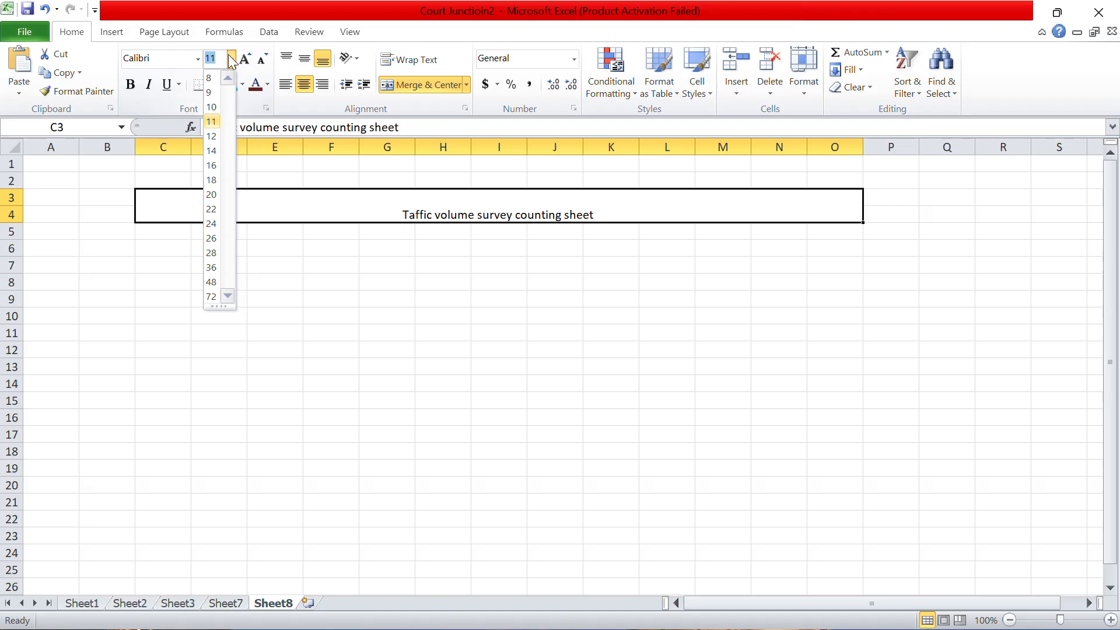
left_click(212, 195)
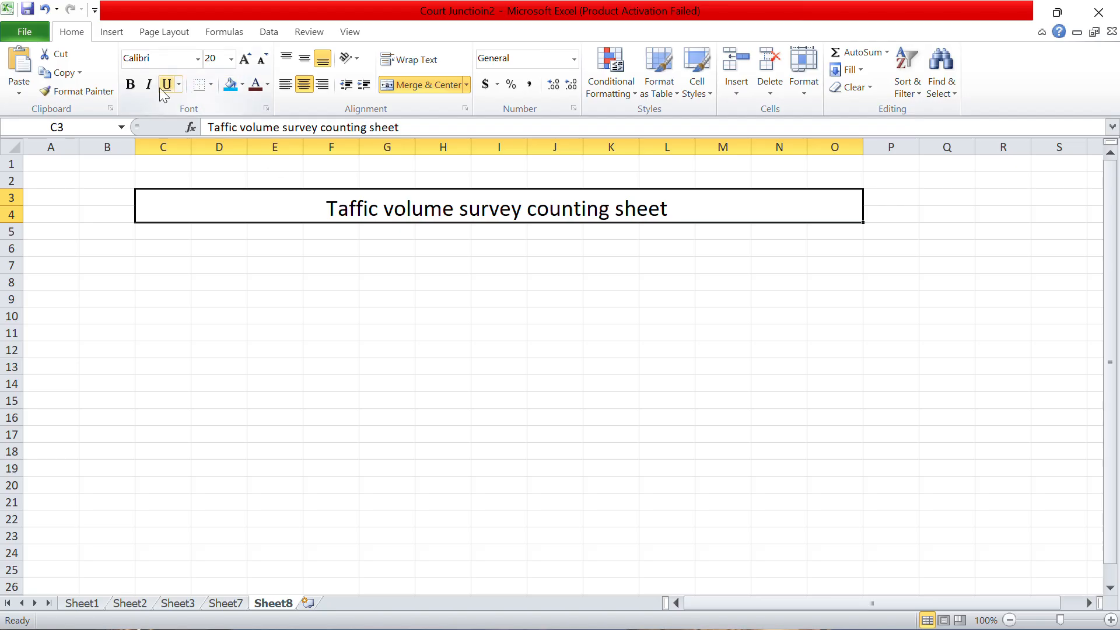
left_click(131, 85)
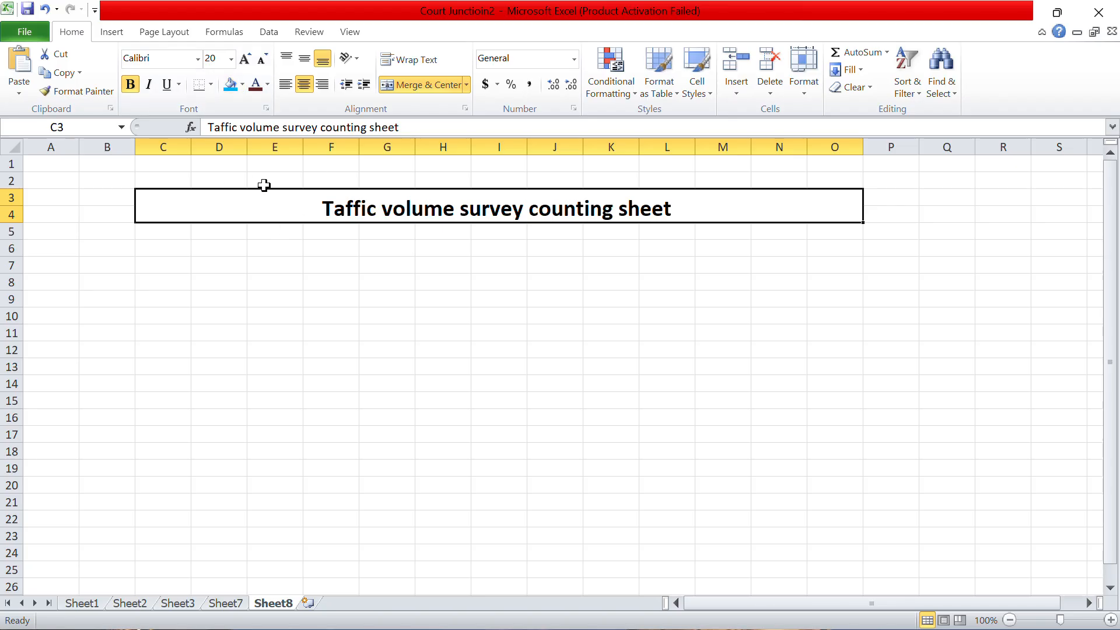
Step: Fill the title cell with the standard Light Blue color
left_click(243, 86)
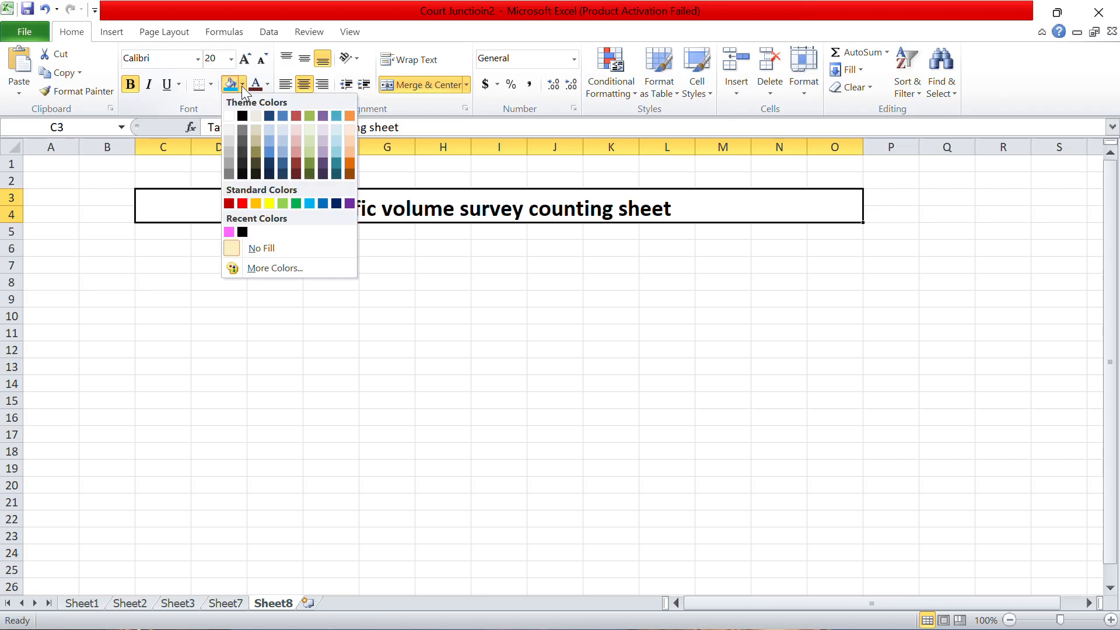
left_click(283, 167)
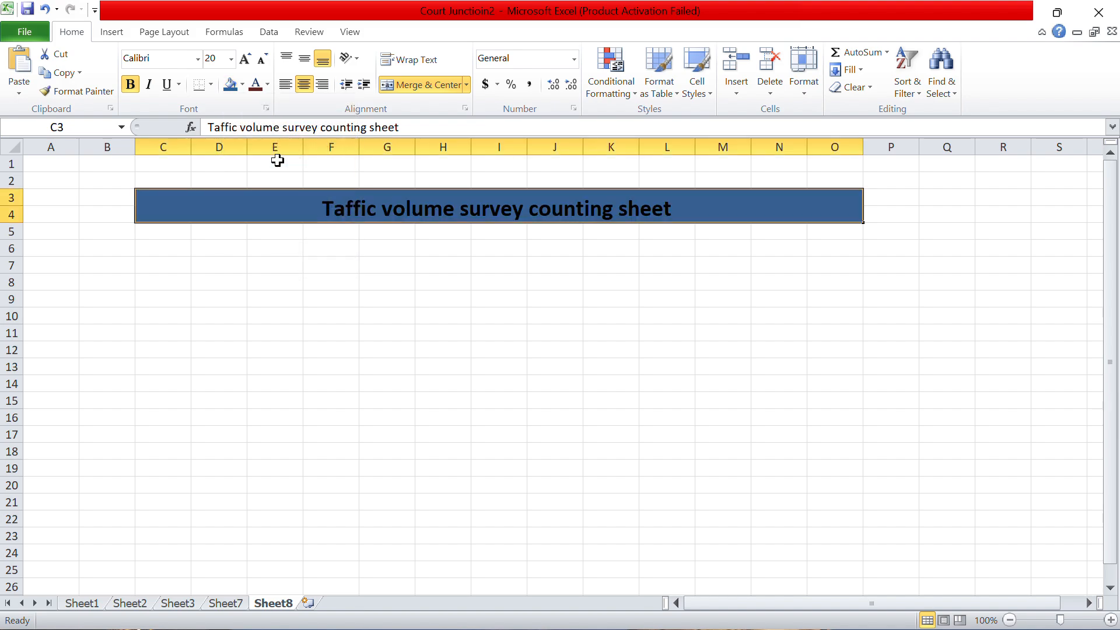
left_click(242, 85)
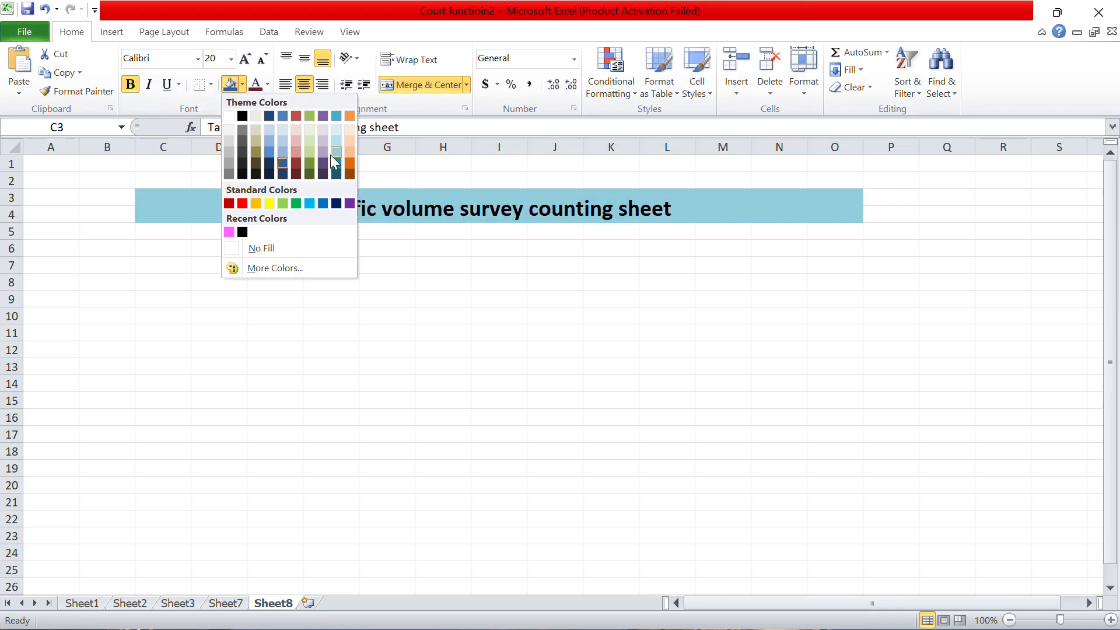
left_click(309, 203)
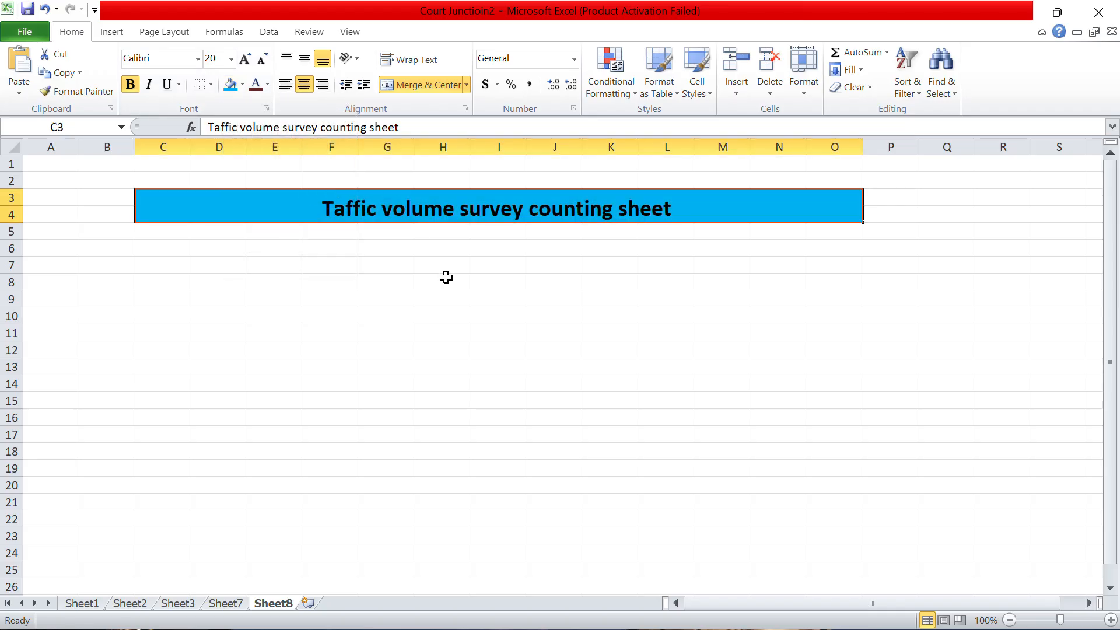
Step: Copy the vehicle and PCU heading cells F6:V6 from Sheet7
left_click(239, 604)
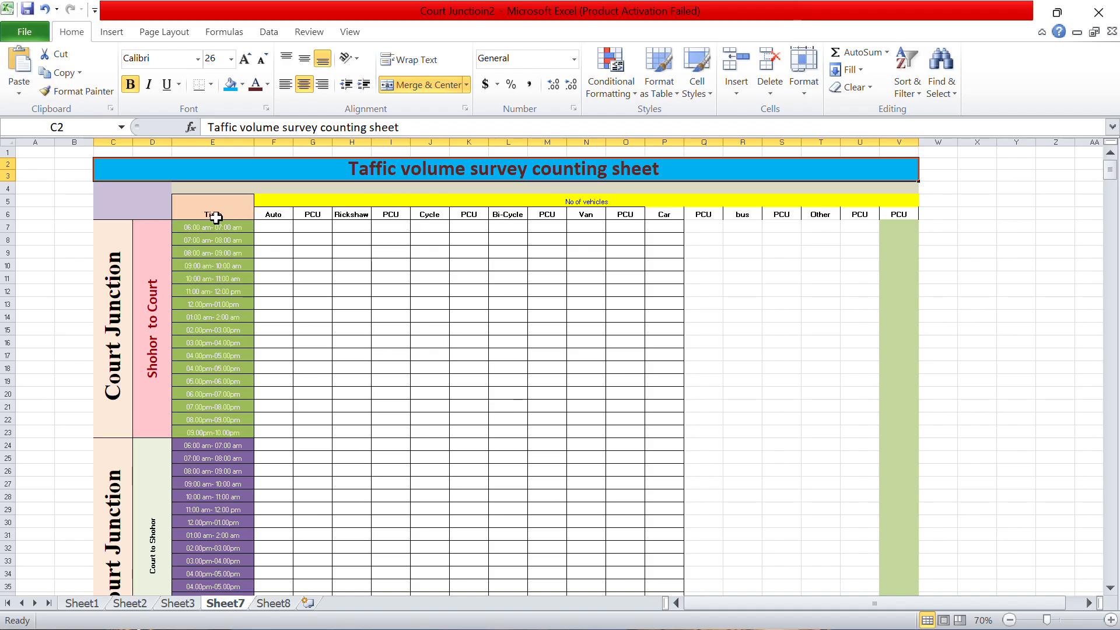
left_click(219, 214)
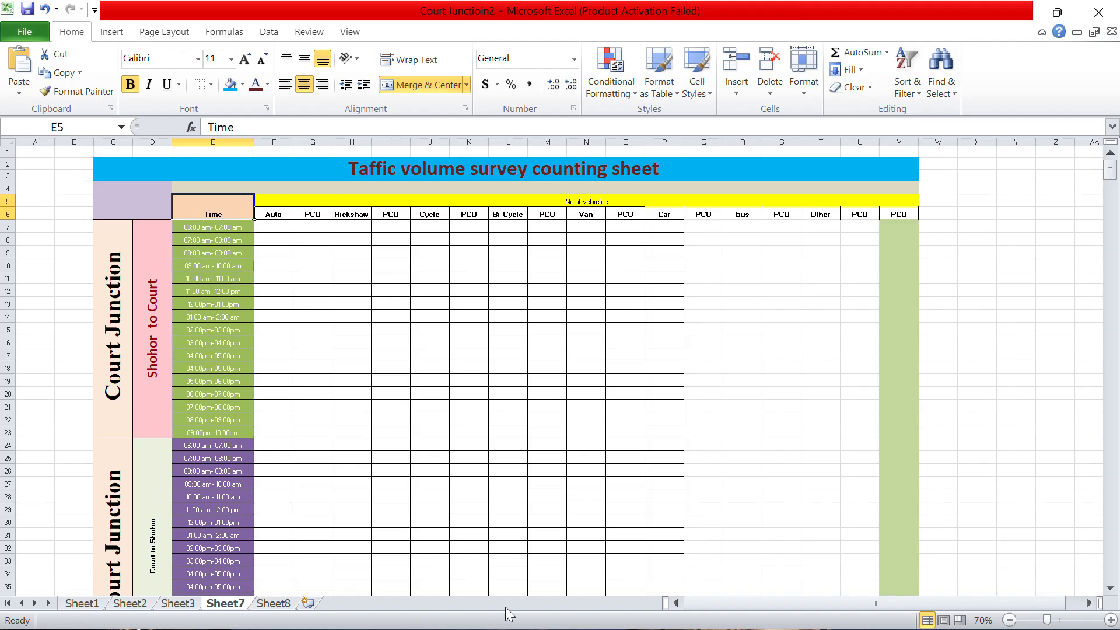
left_click(271, 214)
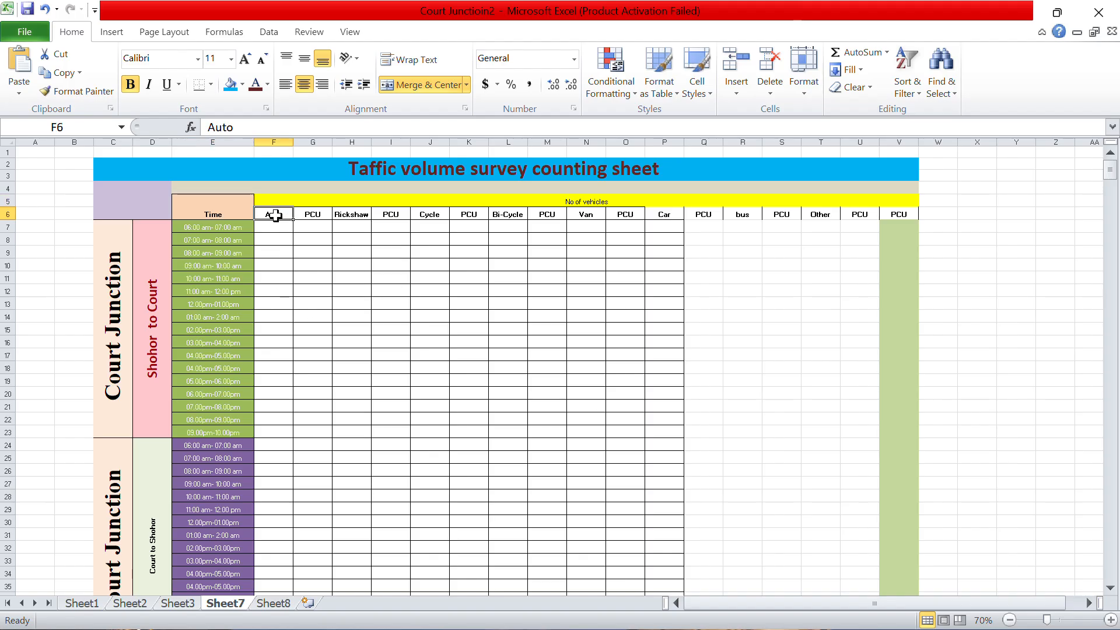
left_click_drag(271, 214, 902, 215)
right_click(903, 215)
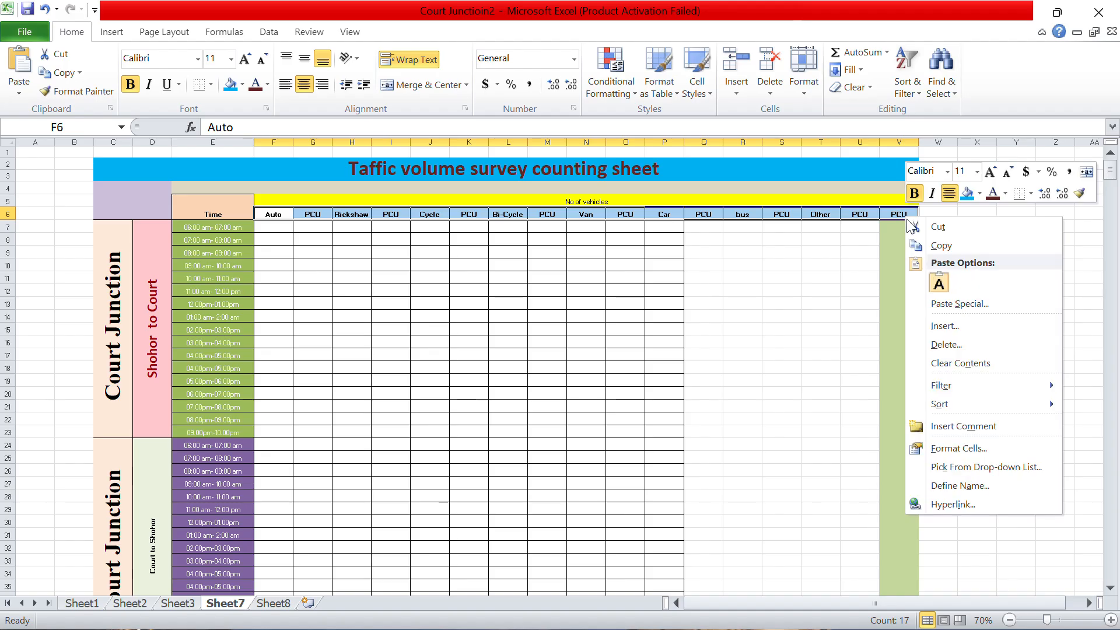
left_click(925, 245)
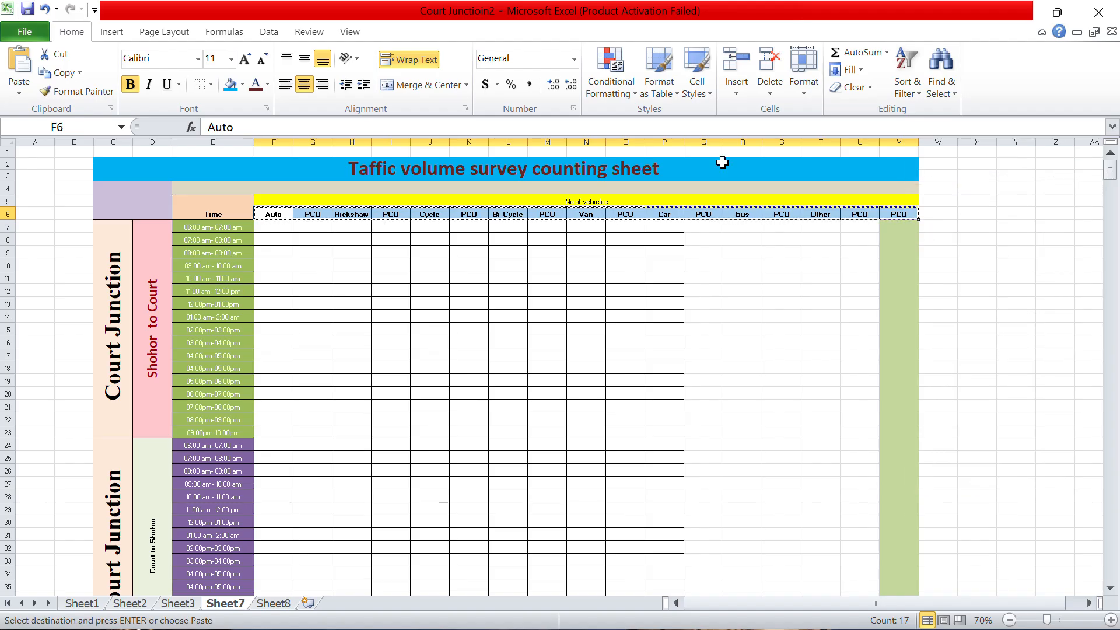
Step: Paste the copied headings as values only into row 7 of Sheet8, starting at cell E7
left_click(274, 603)
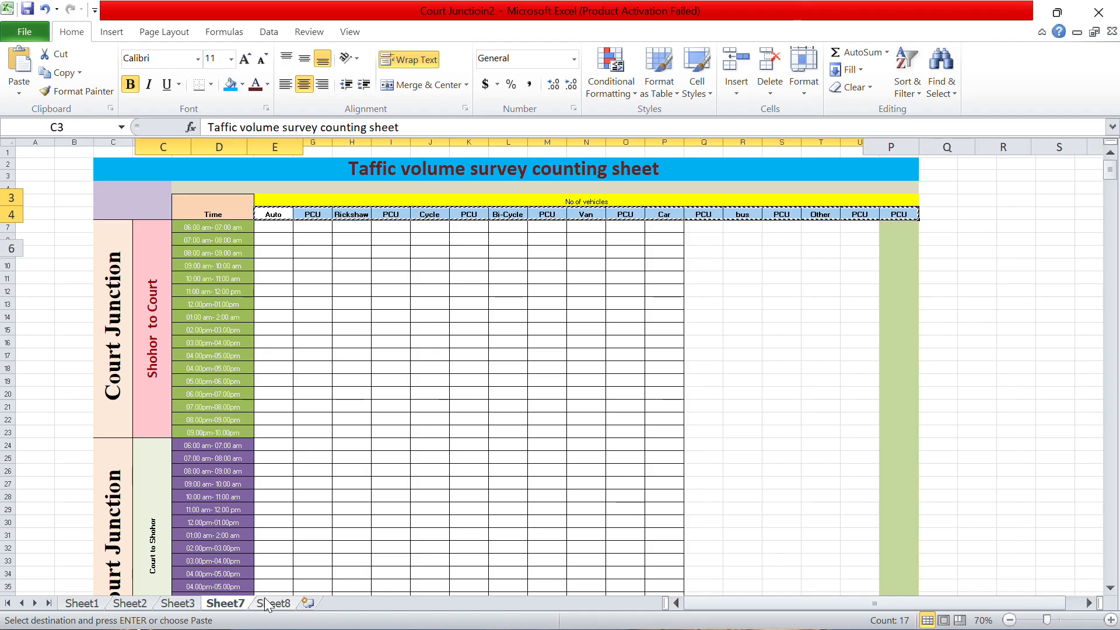
left_click(266, 267)
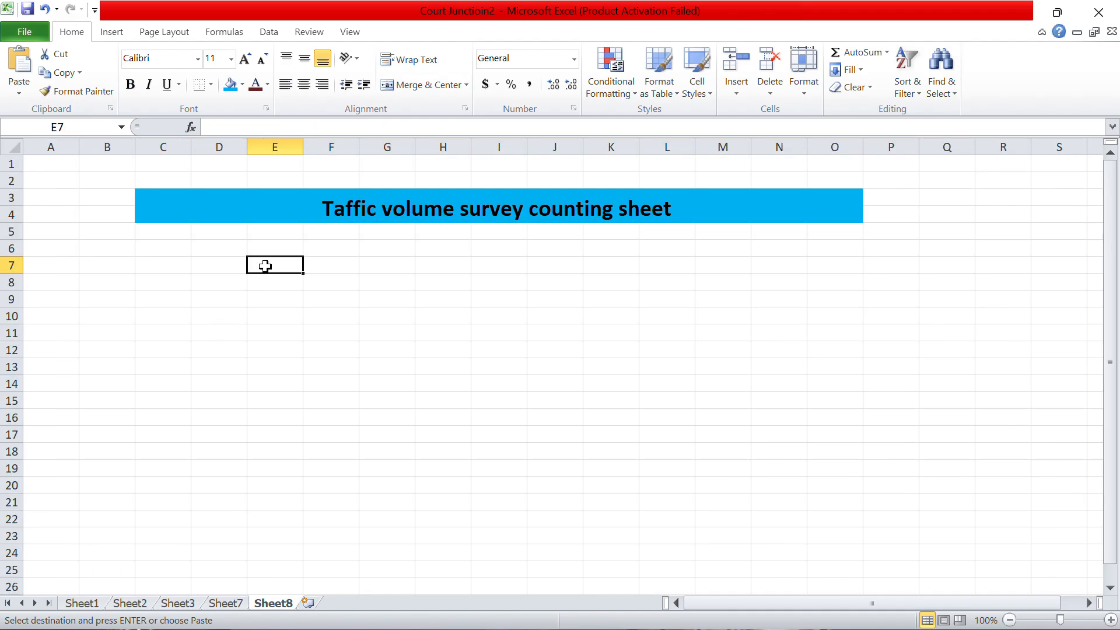
left_click_drag(265, 266, 297, 265)
right_click(289, 264)
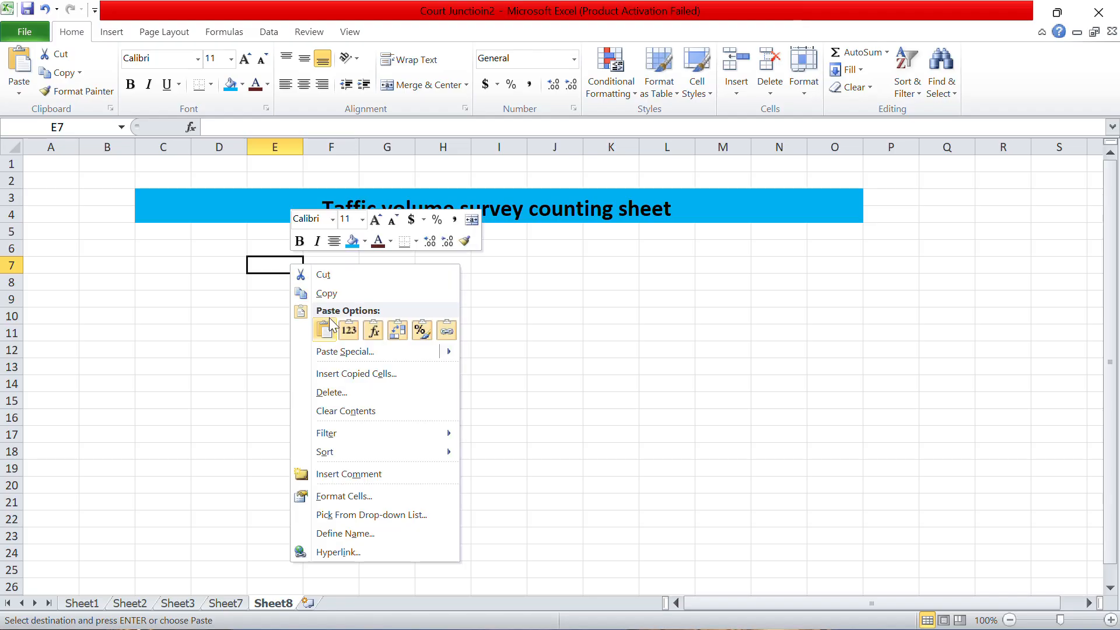
left_click(351, 330)
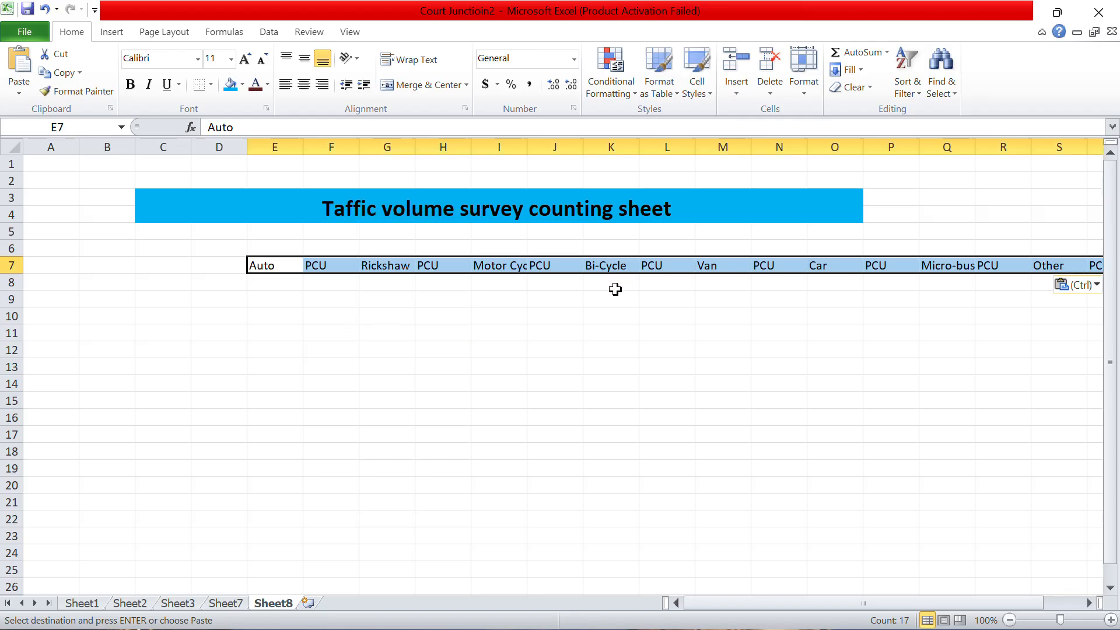
Step: Extend the merged, centered title cell to span C3:U4, matching the width of the pasted headings
scroll(615, 289, "down", 2)
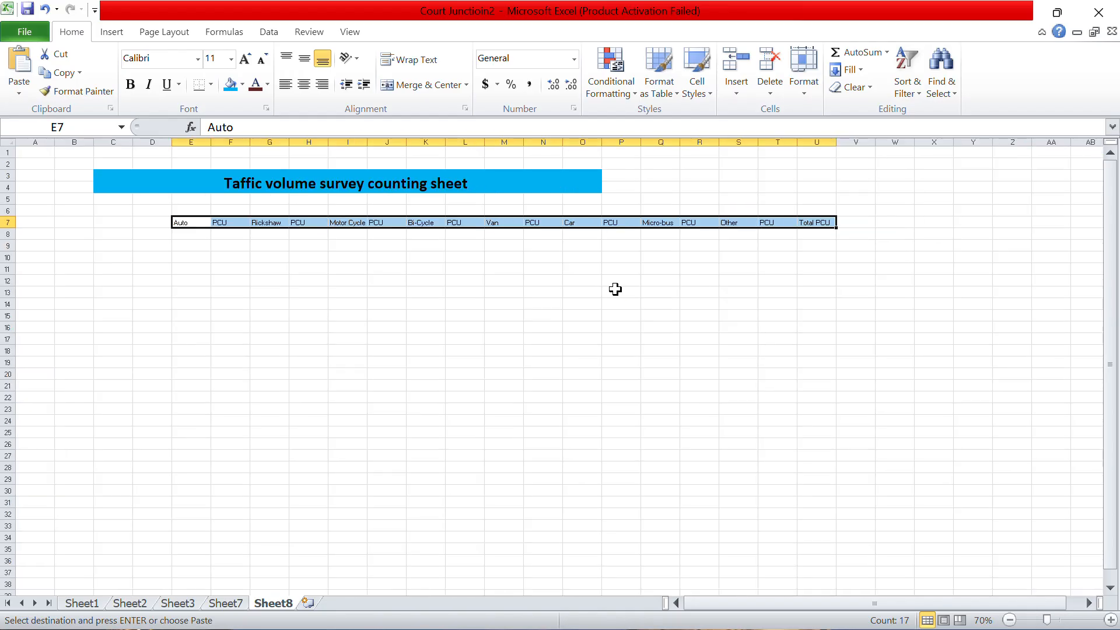
scroll(400, 183, "up", 1)
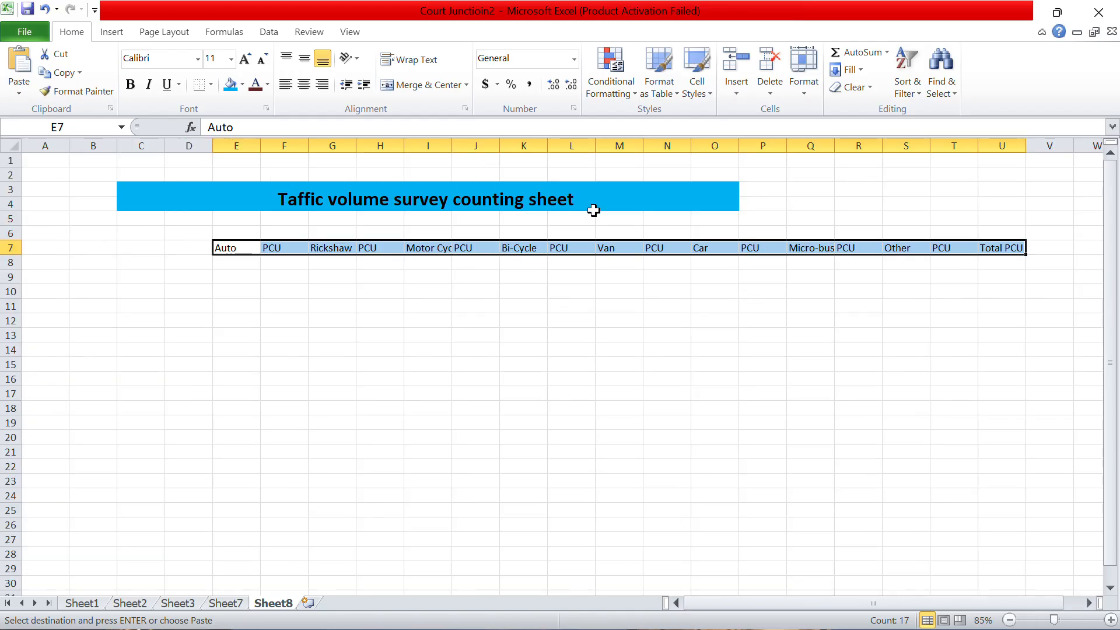
left_click(641, 192)
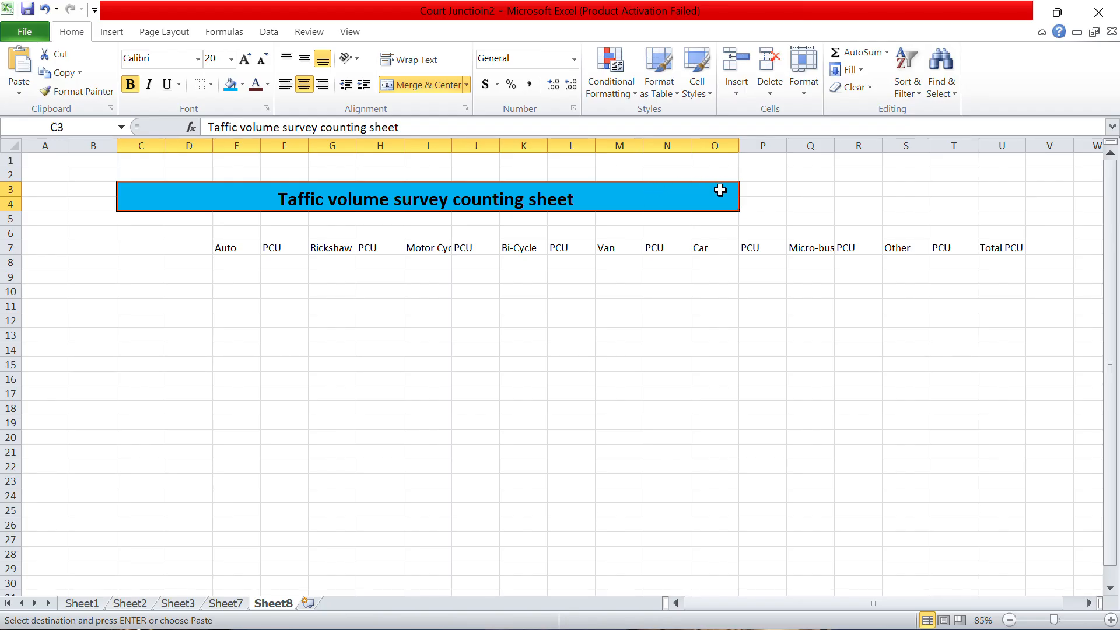
left_click_drag(697, 185, 993, 199)
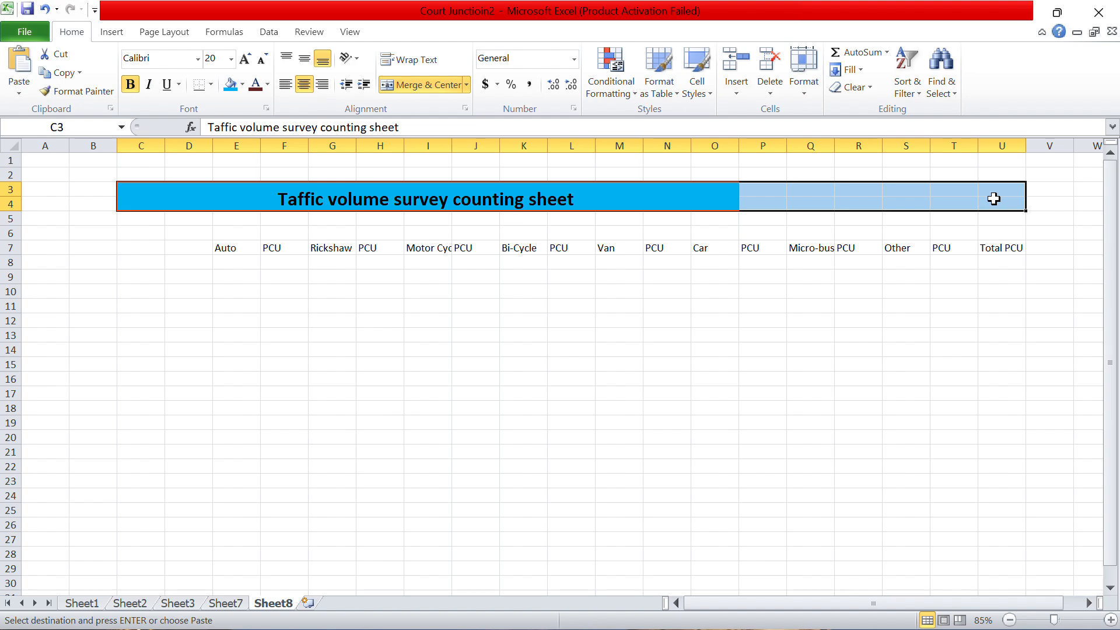
left_click(431, 84)
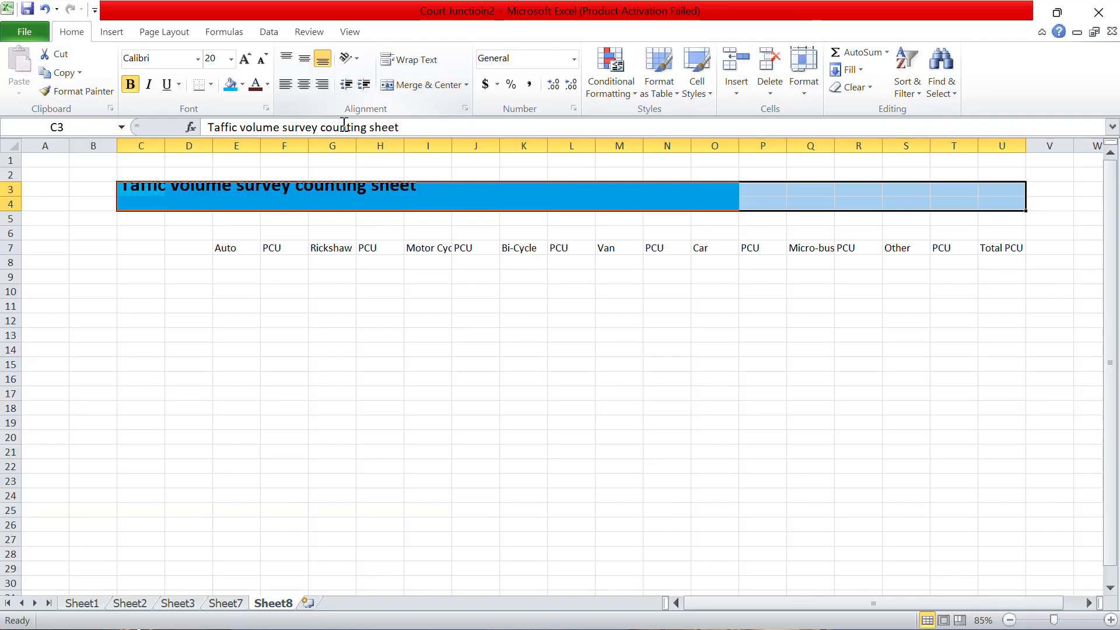
left_click(121, 185)
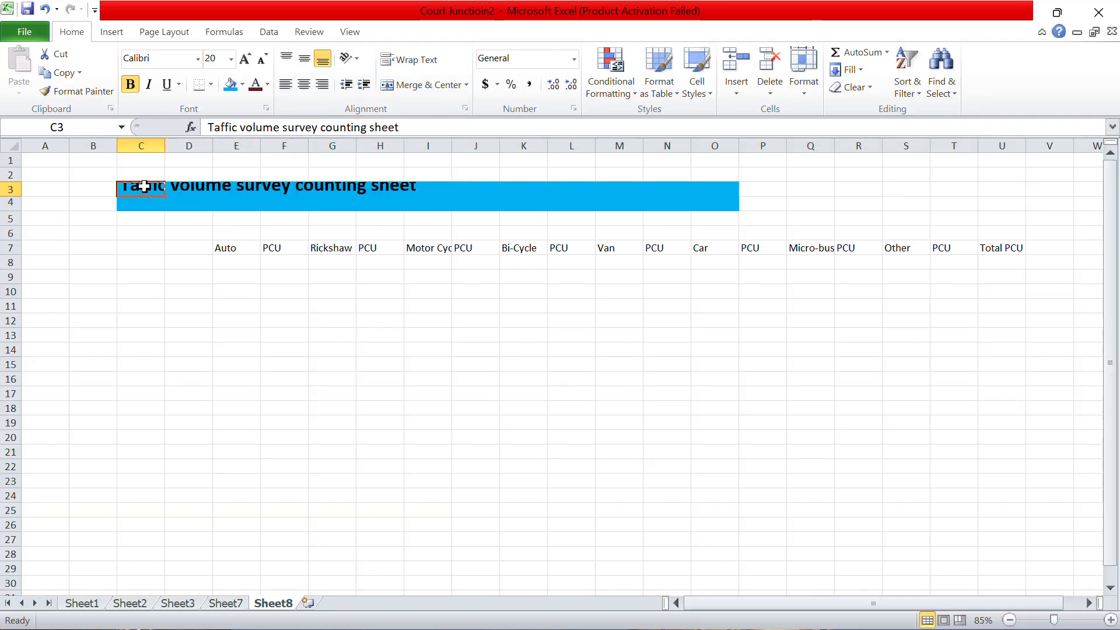
left_click_drag(142, 184, 1022, 200)
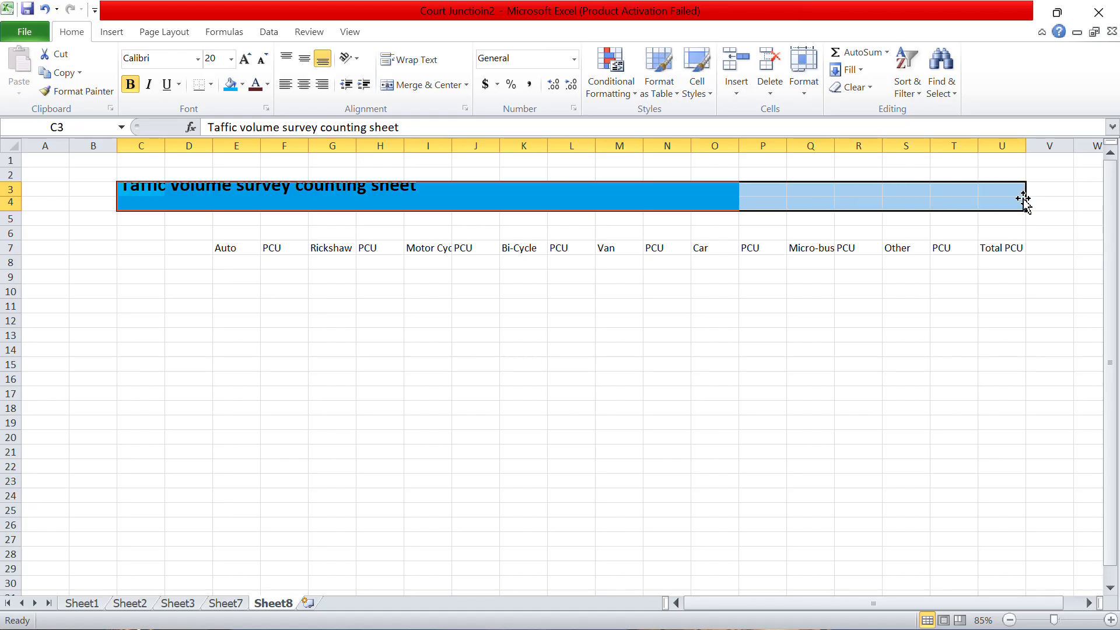
left_click(416, 84)
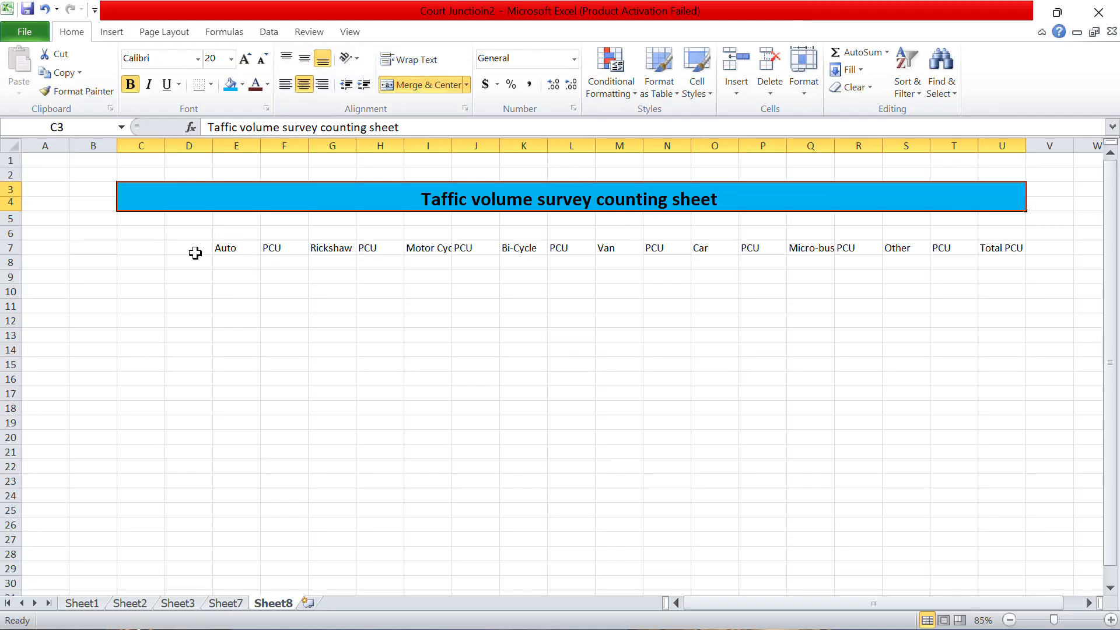
Step: Merge and center cells D6:D7 and enter the heading "time"
left_click(172, 234)
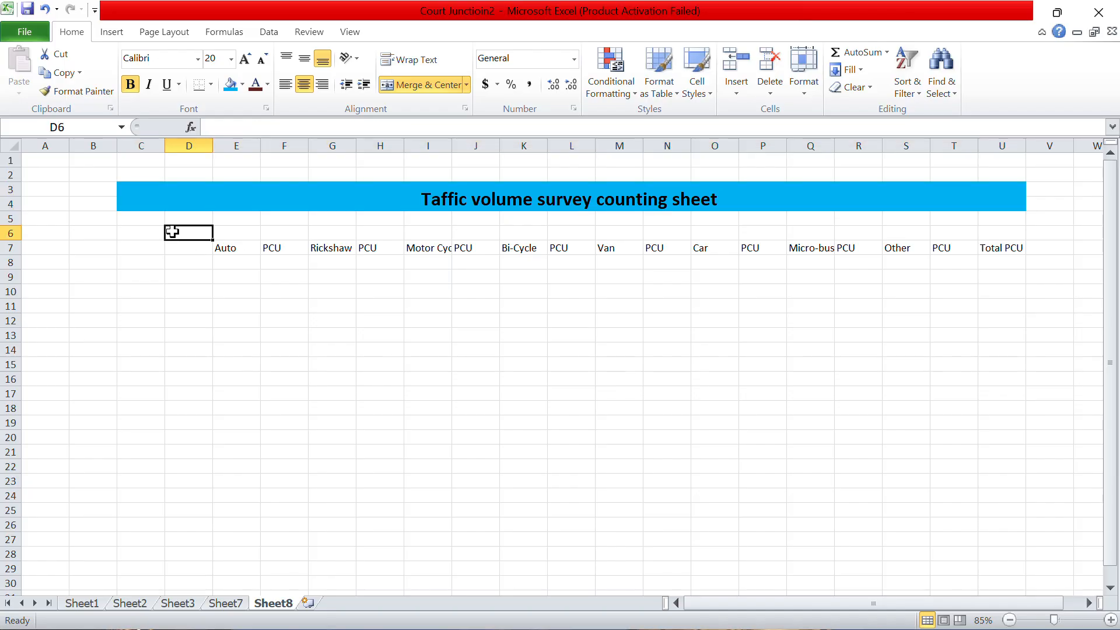
left_click_drag(176, 233, 187, 245)
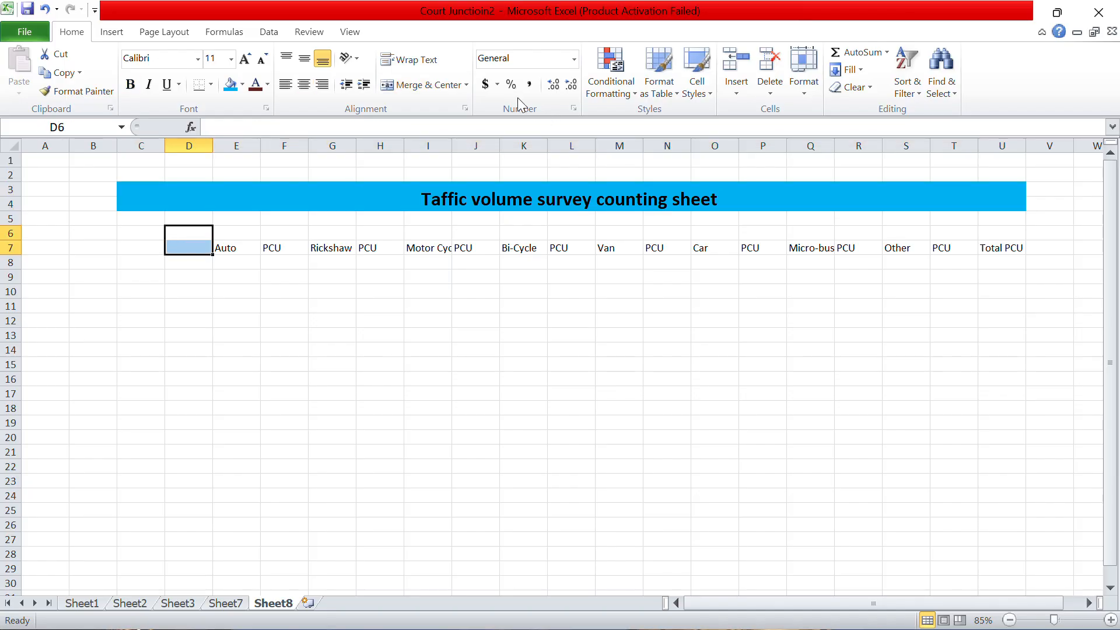
left_click(445, 86)
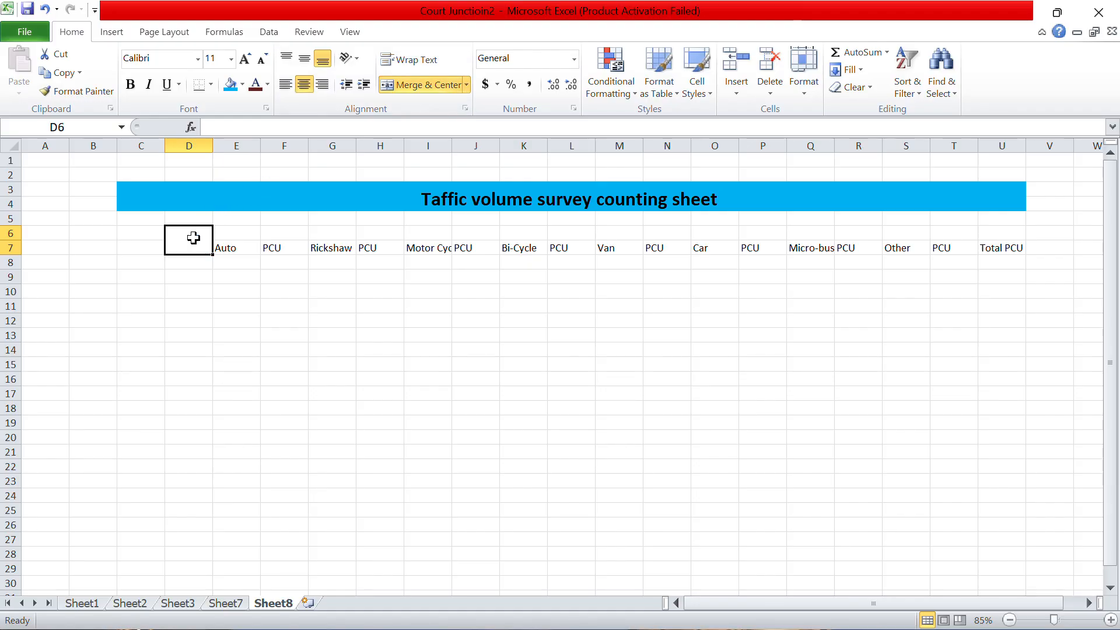
left_click(236, 124)
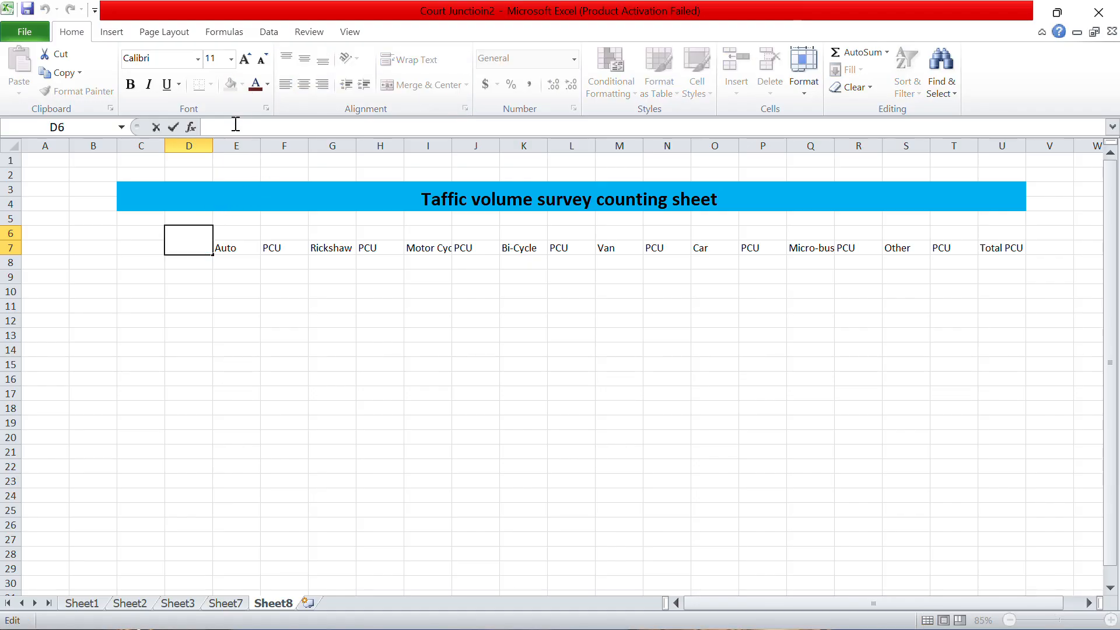
type("time")
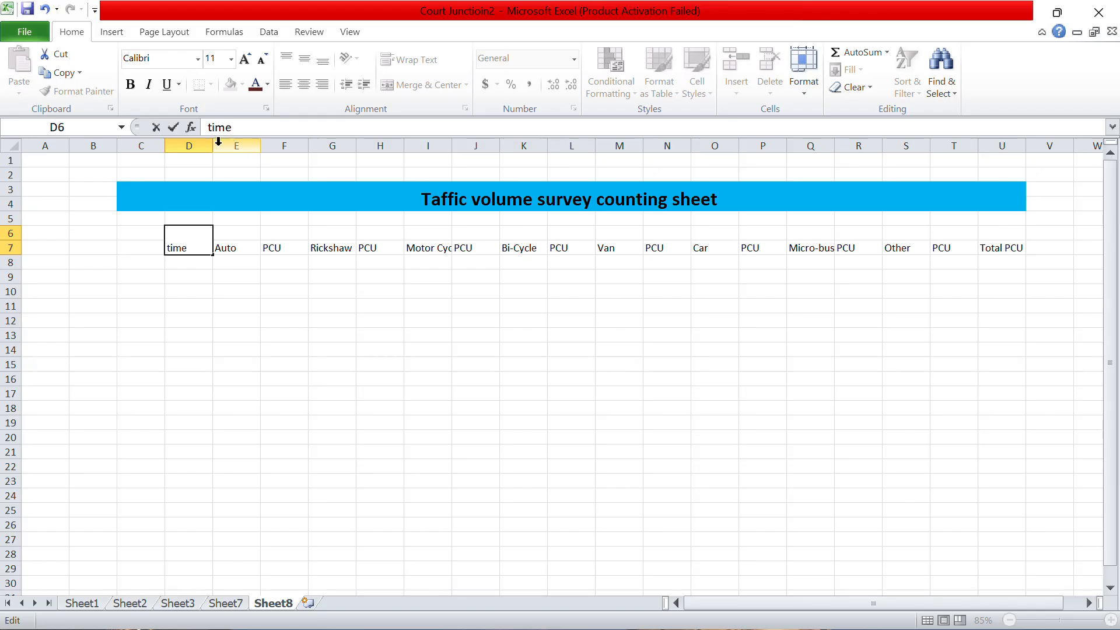
left_click(238, 229)
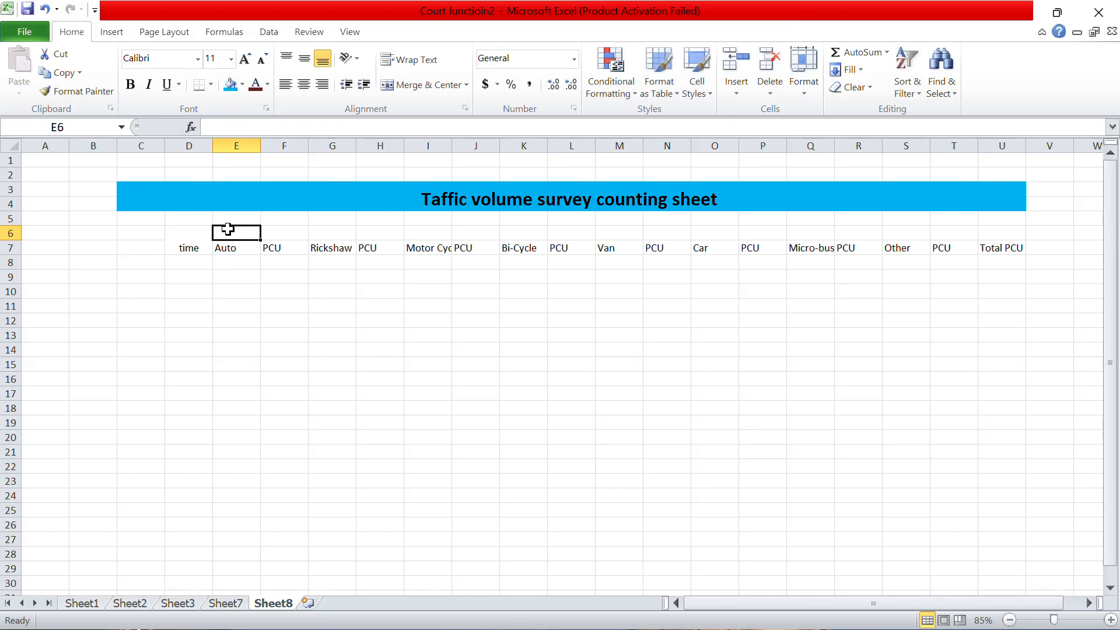
Step: Merge and center cells E6:U6 above the vehicle headings and enter "no of vehicle"
left_click_drag(228, 229, 1018, 236)
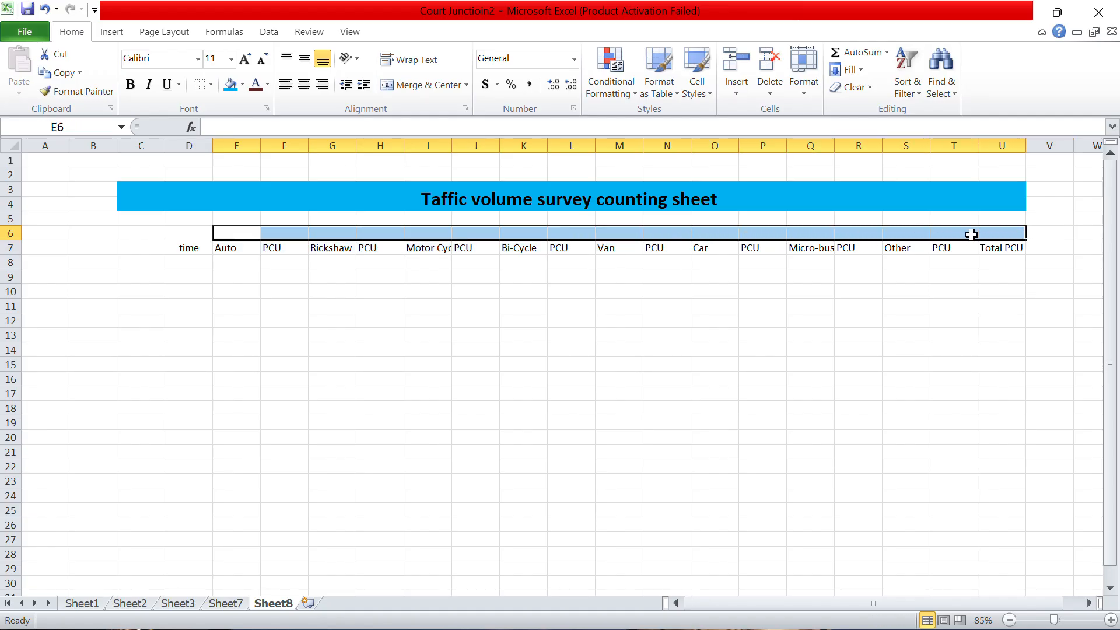
left_click(407, 86)
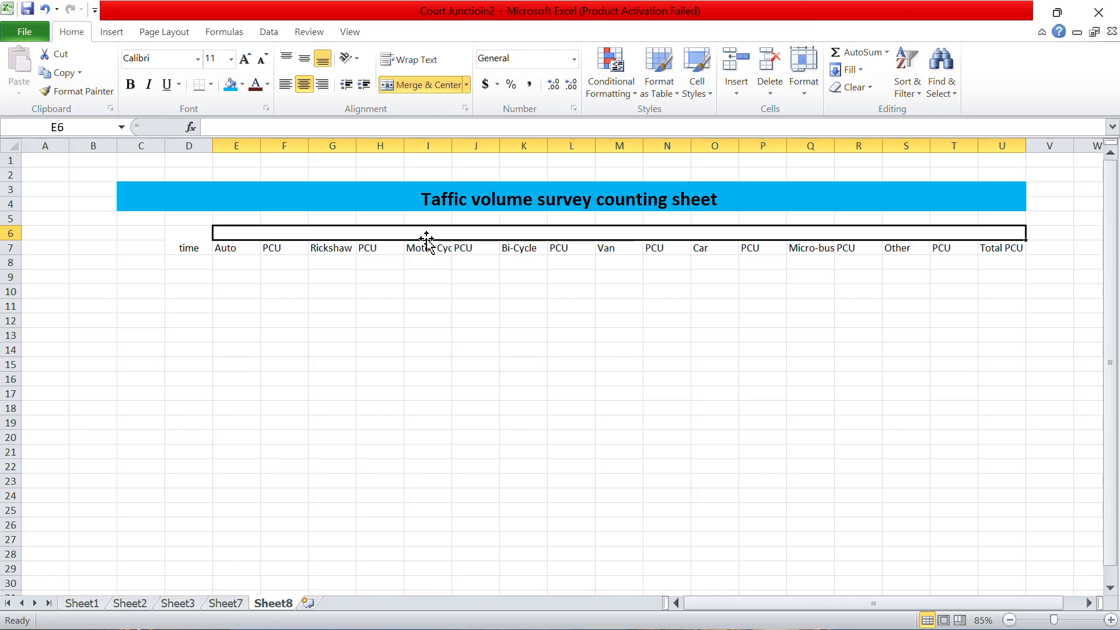
left_click(346, 124)
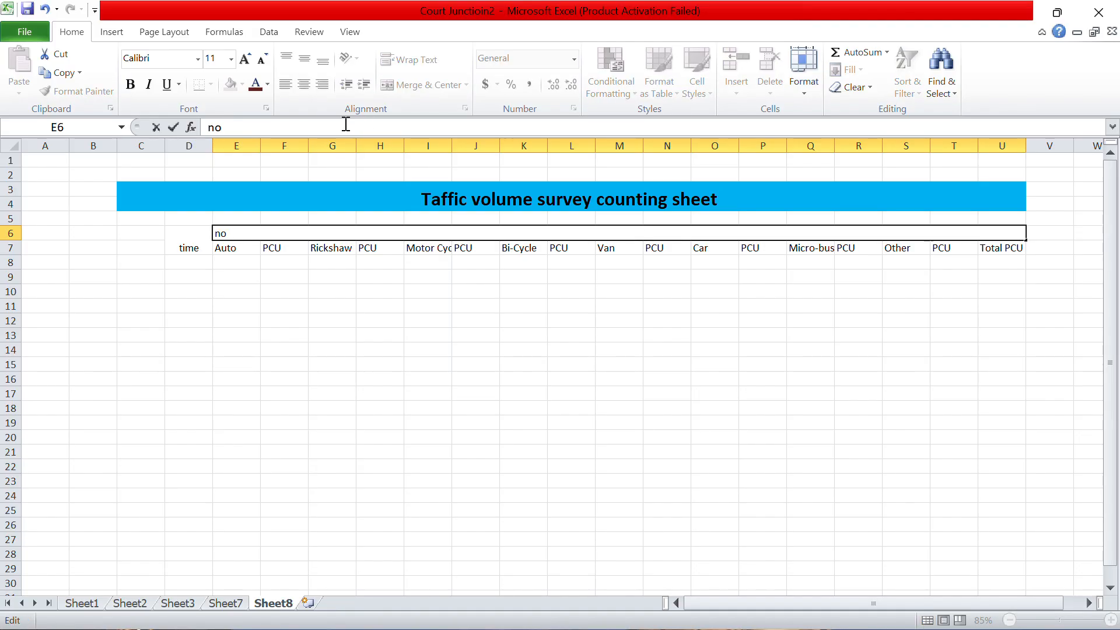
type("of vehicle")
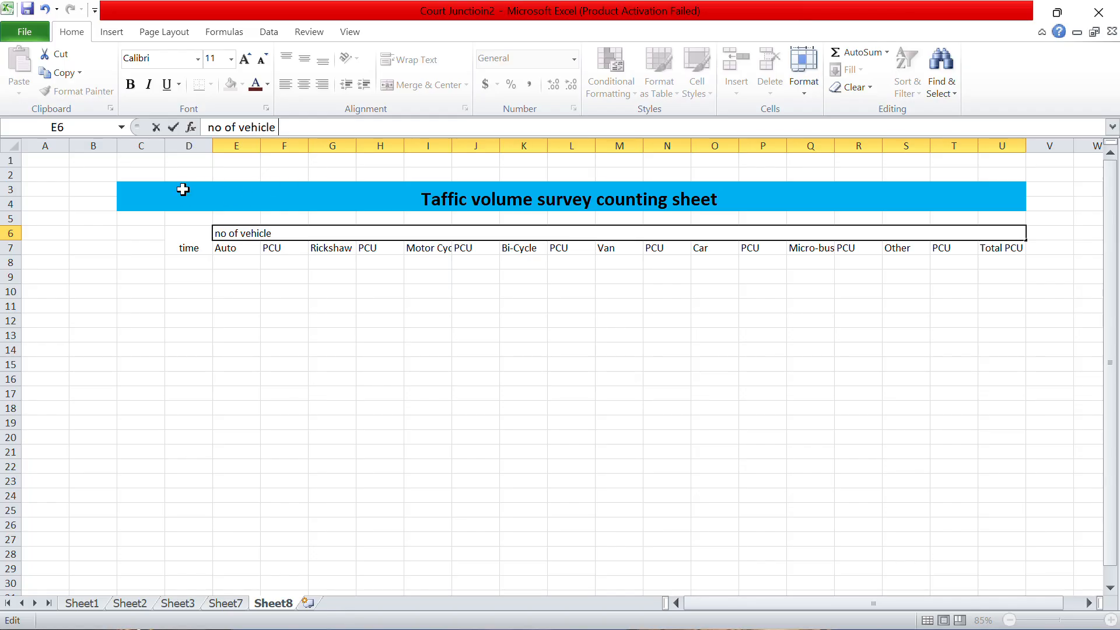
left_click(179, 231)
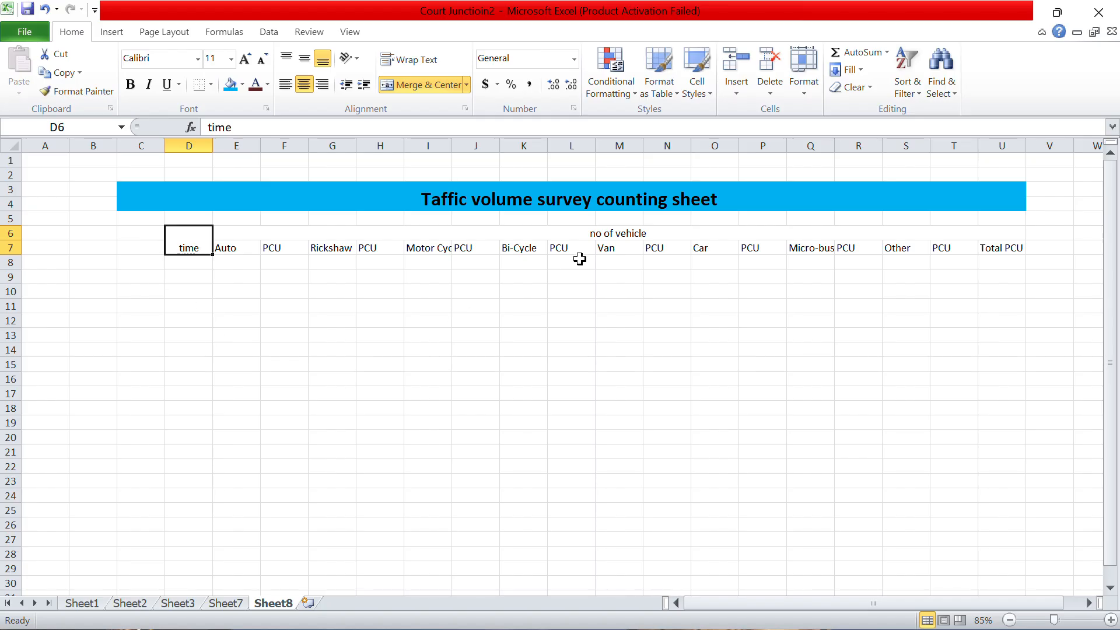
Step: Fill the merged "no of vehicle" heading cell with the standard Yellow color
left_click(511, 234)
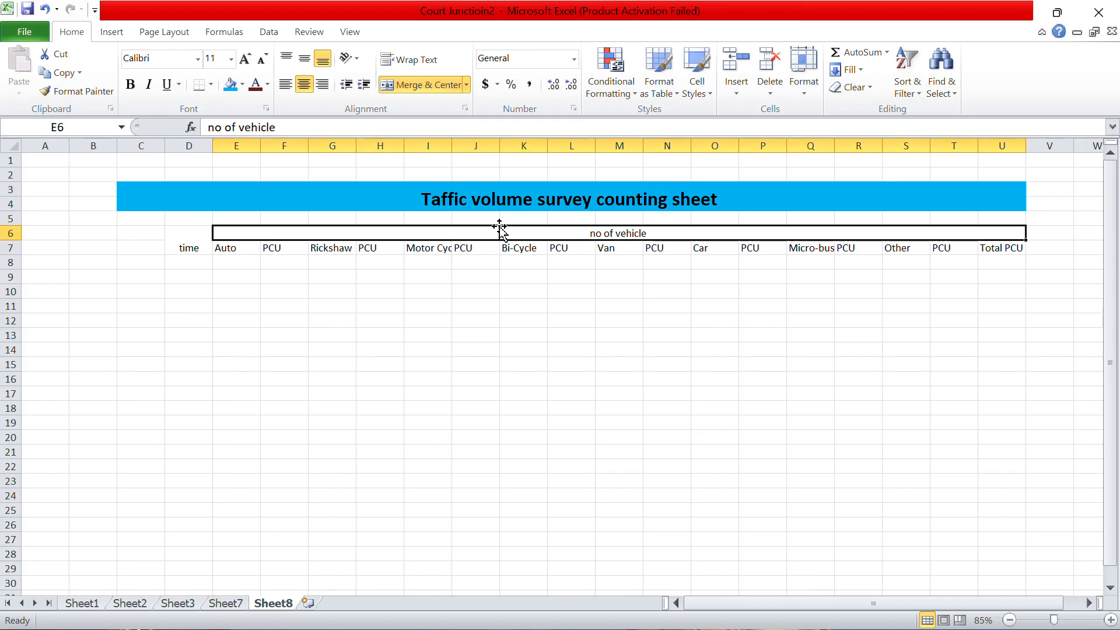
left_click(241, 85)
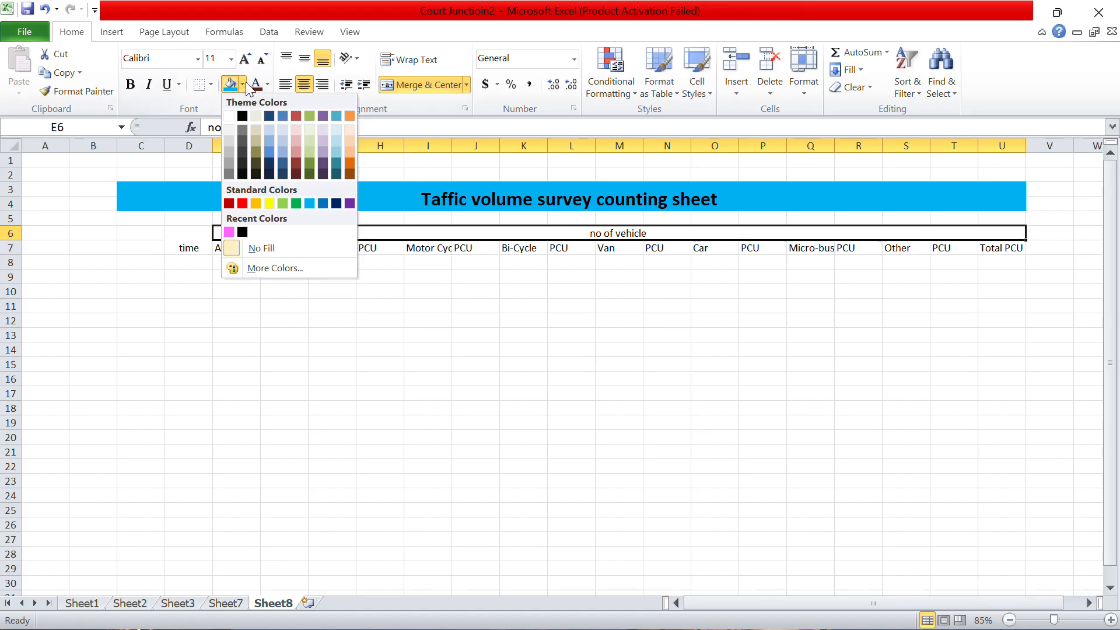
left_click(267, 202)
Step: Make the heading text in D6 bold and capitalize it as "Time"
left_click(194, 248)
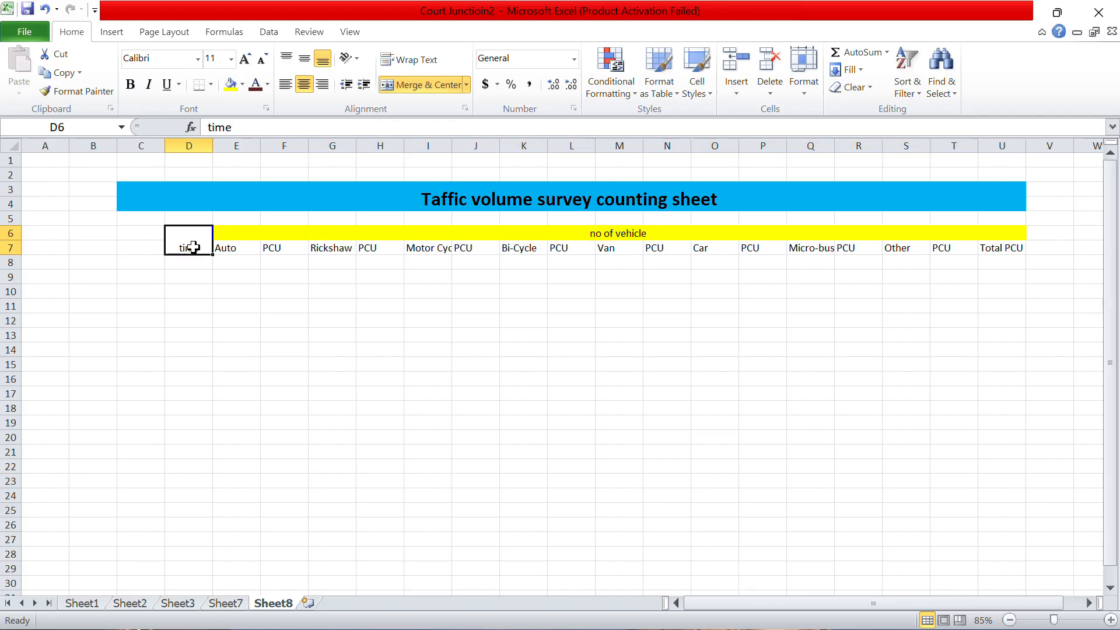
left_click_drag(256, 126, 208, 126)
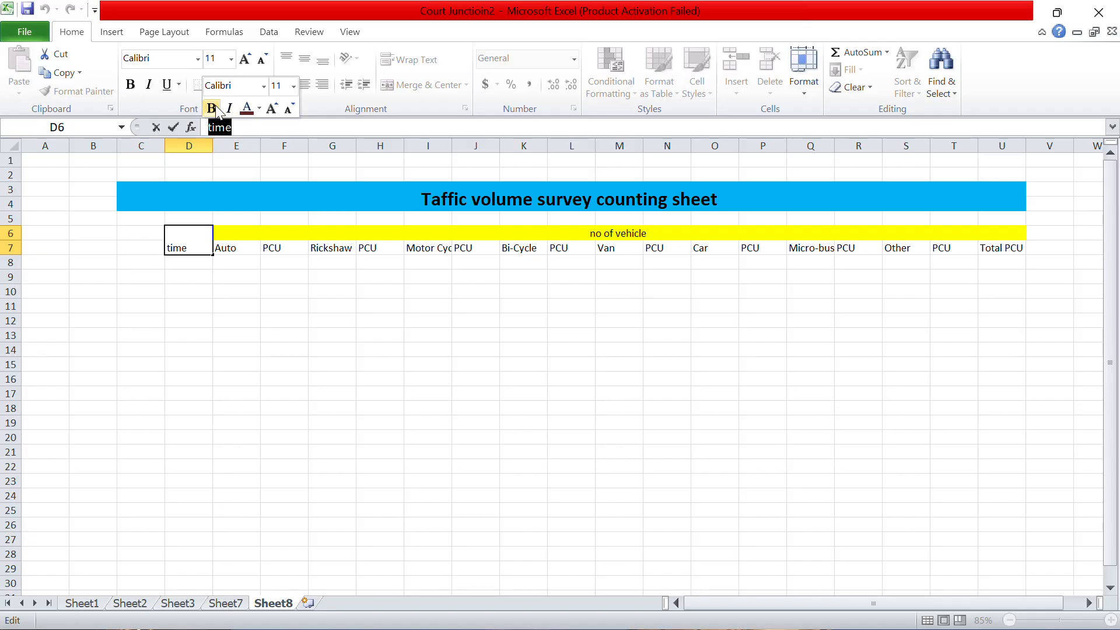
left_click(212, 109)
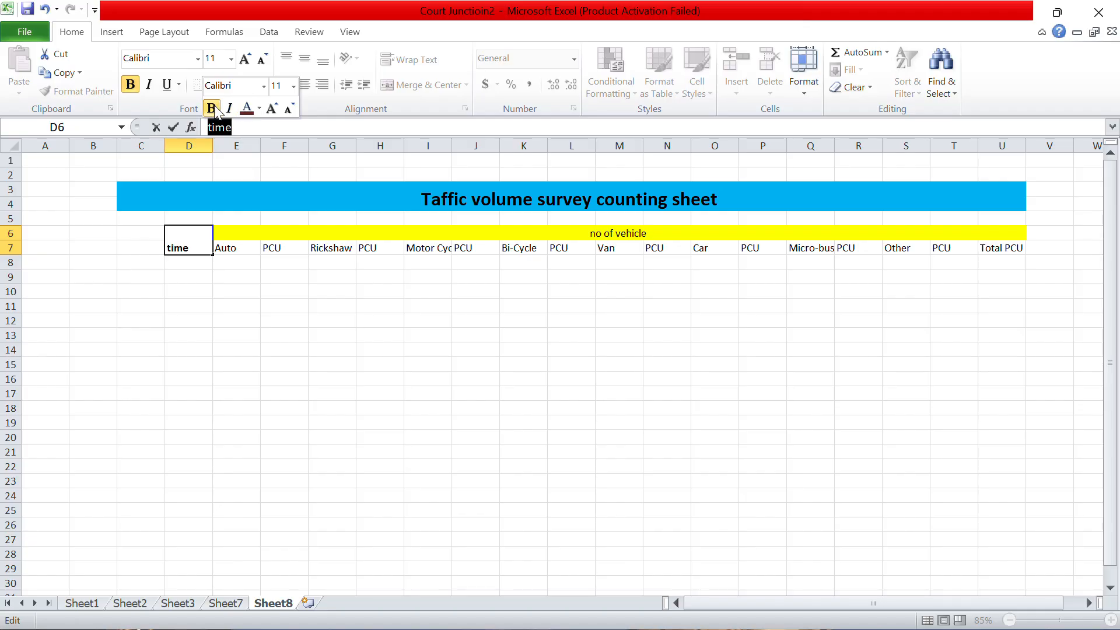
left_click(175, 246)
key("BackSpace")
type("T")
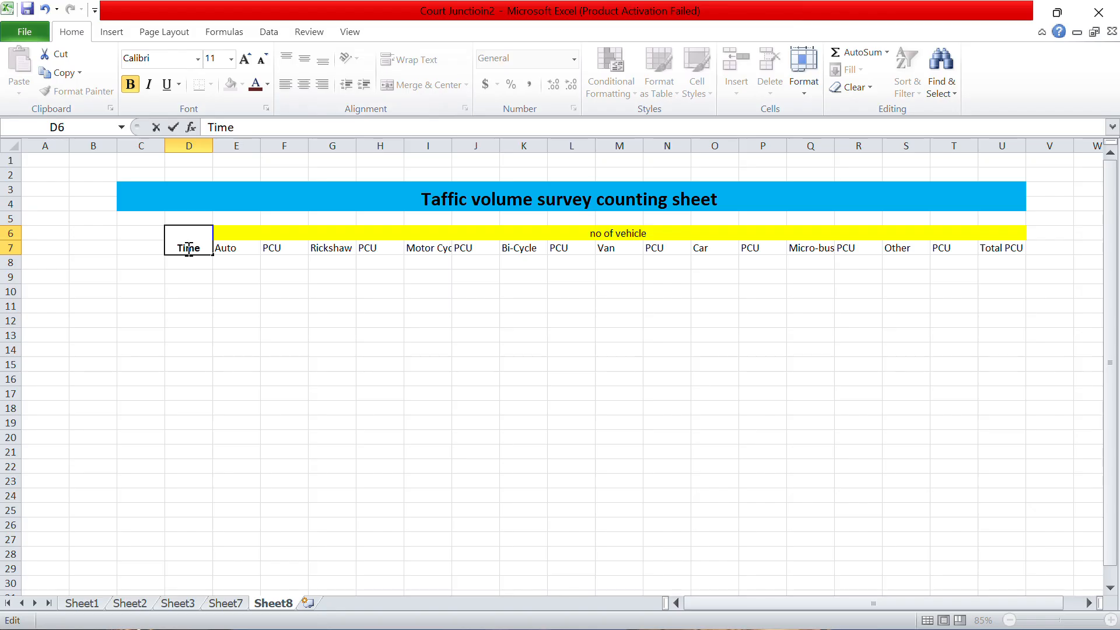
left_click(236, 174)
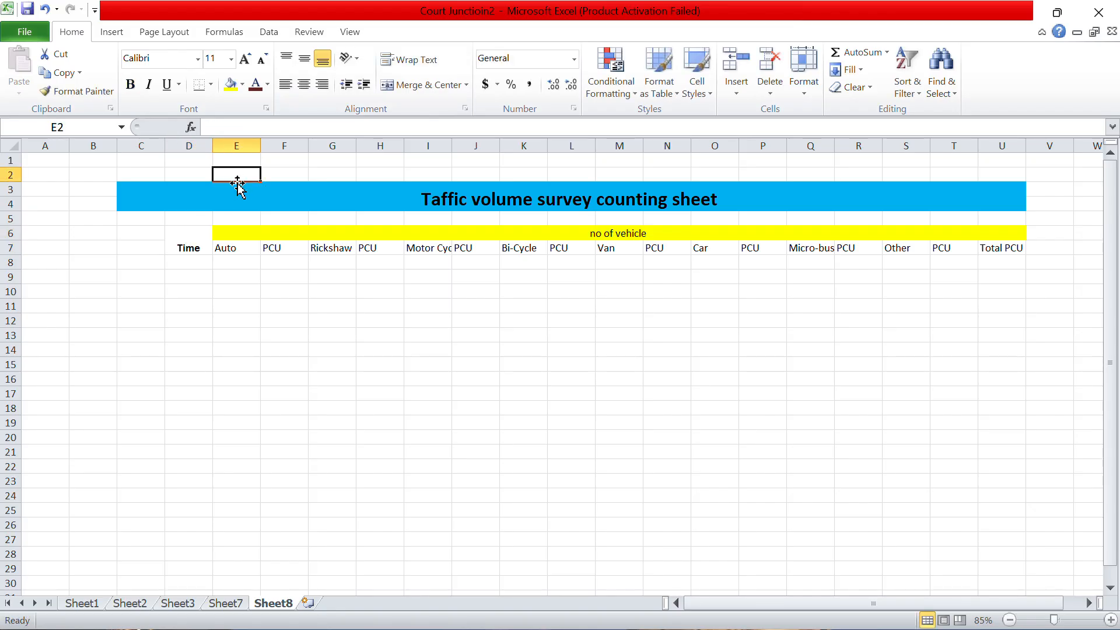
Step: Middle-align the Time heading vertically and fill its cell with a light blue theme color
left_click(193, 235)
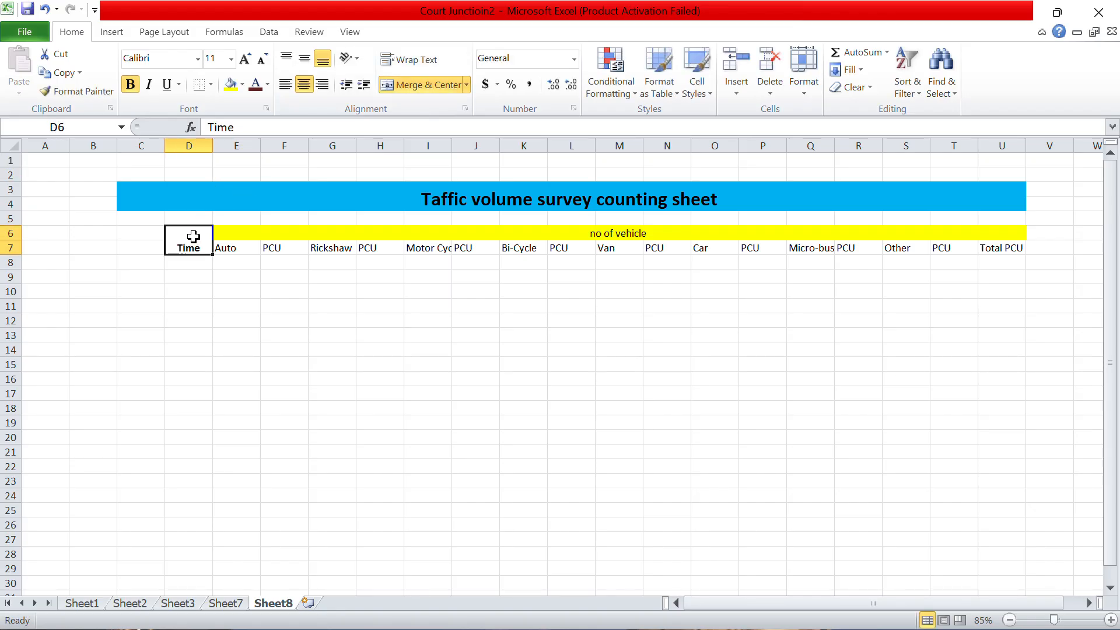
left_click(298, 56)
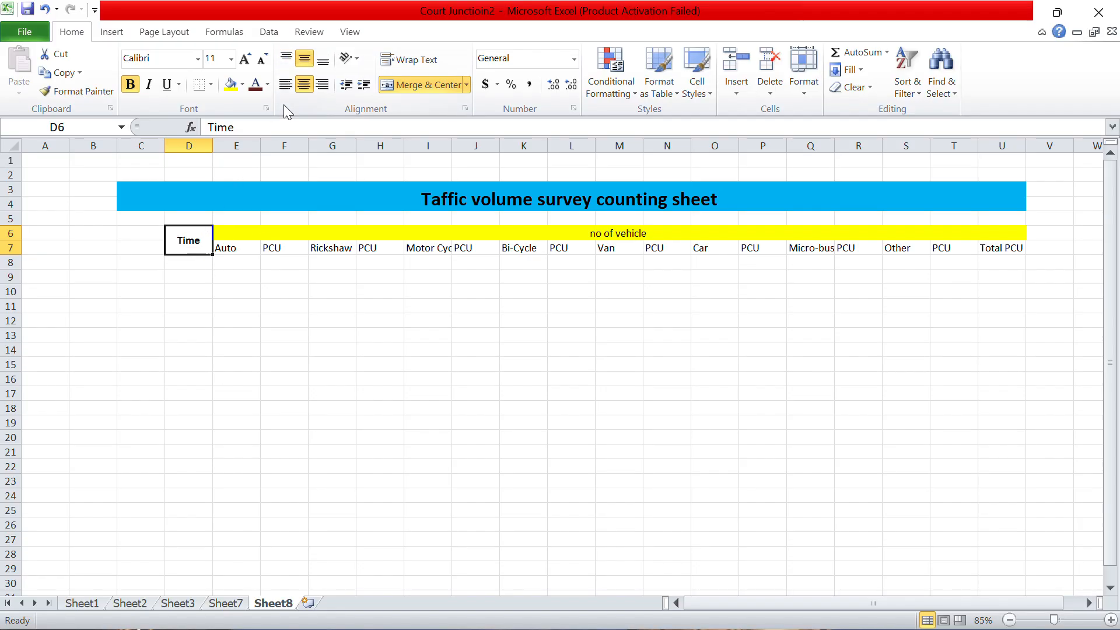
left_click(242, 84)
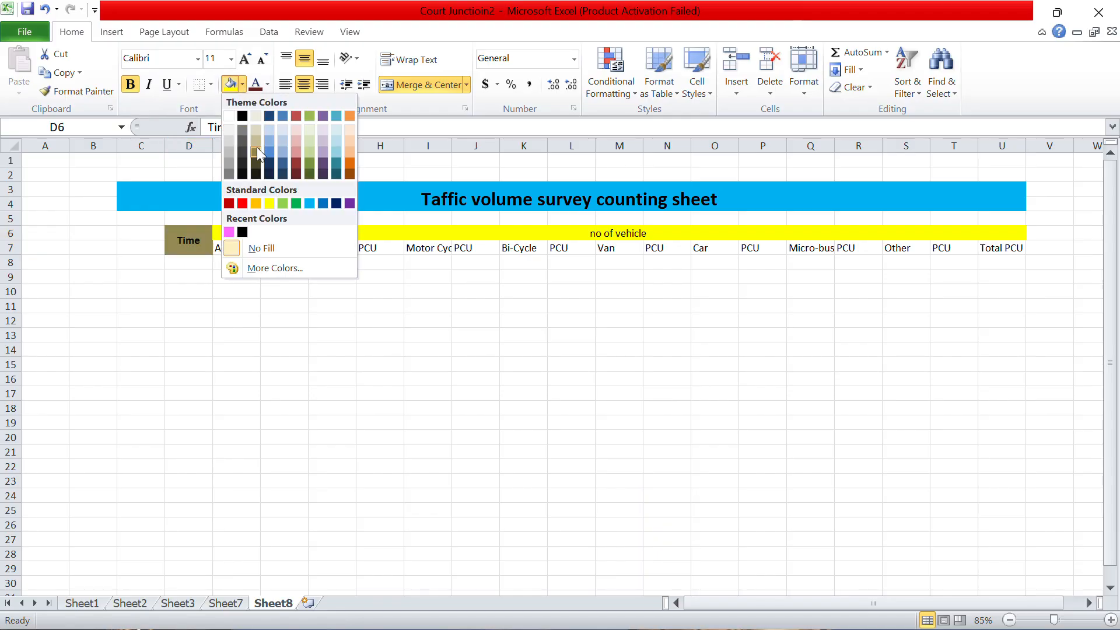
left_click(268, 141)
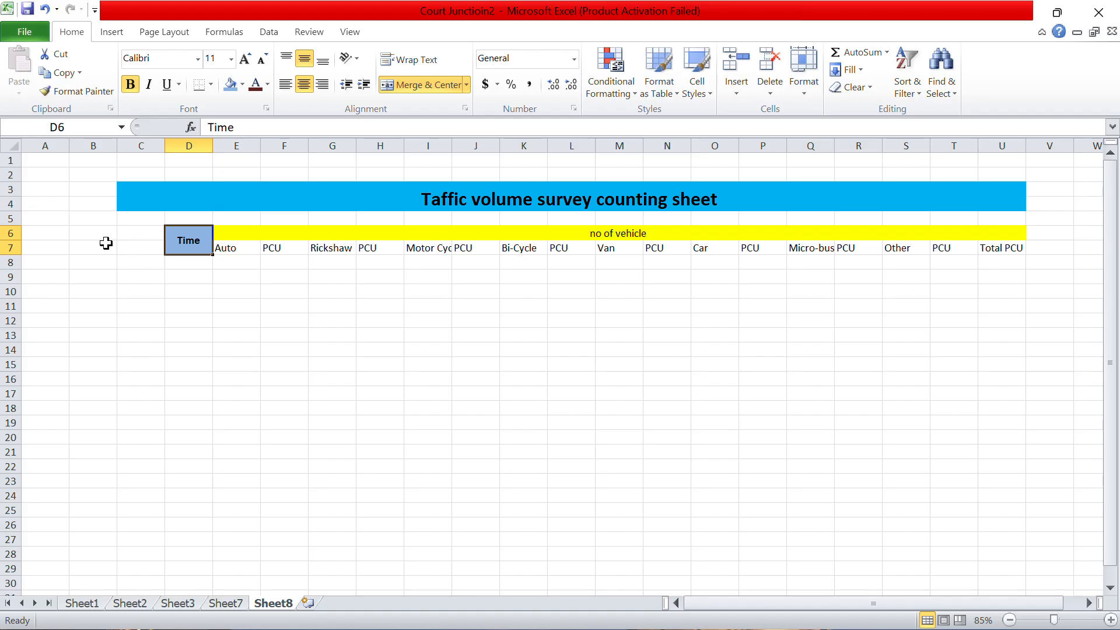
left_click_drag(123, 238, 142, 459)
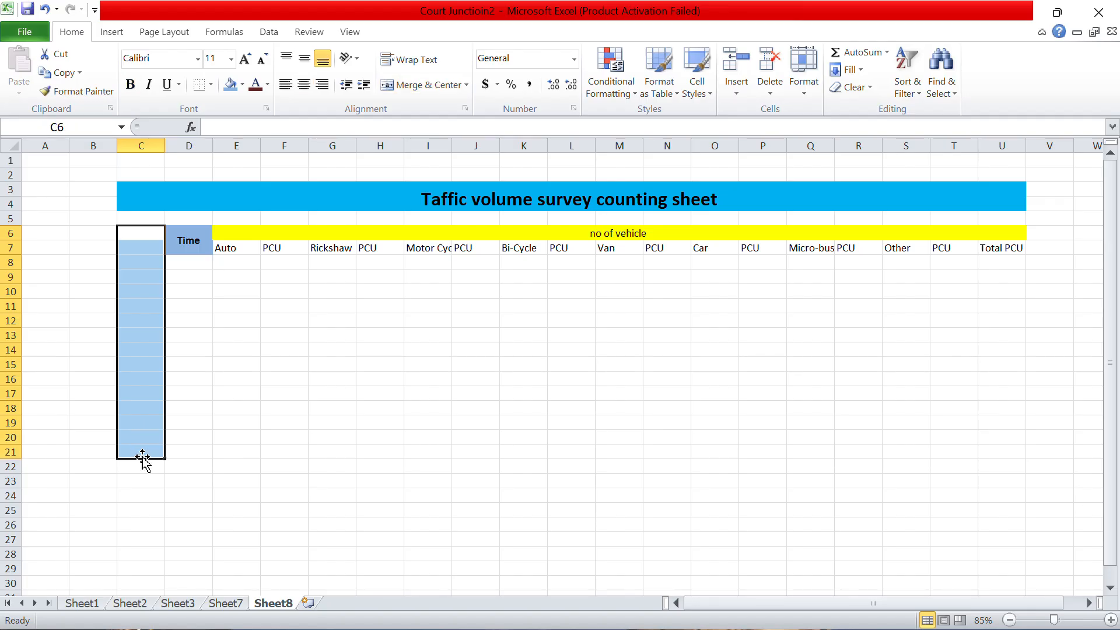
left_click(459, 24)
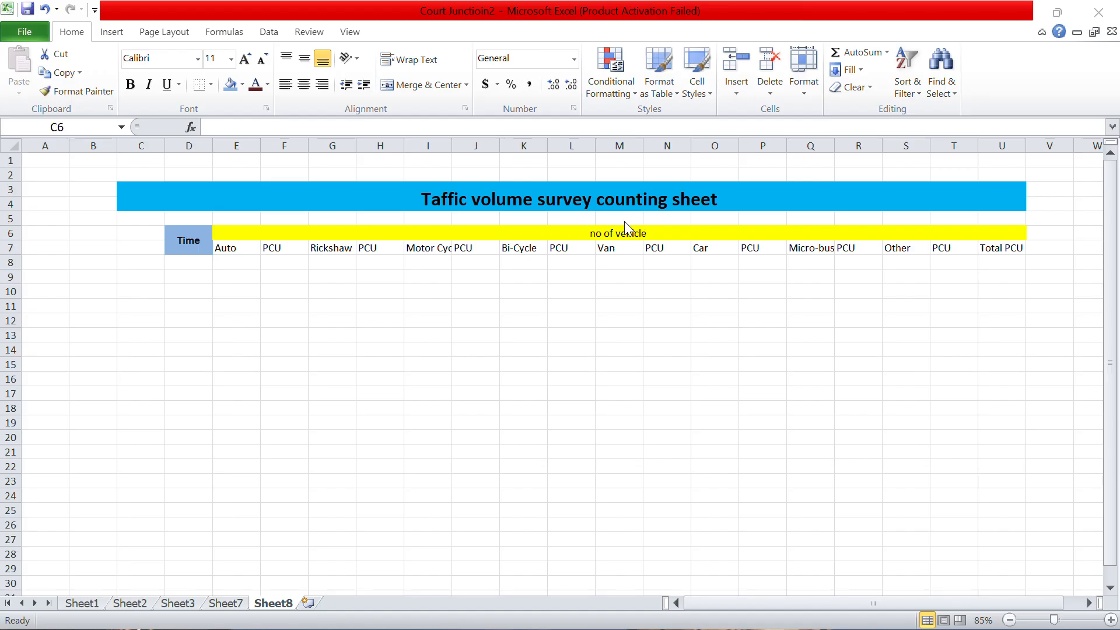
Step: Check the reference layout on Sheet7, and merge and center cells D5:U5 below the title on Sheet8
left_click(221, 605)
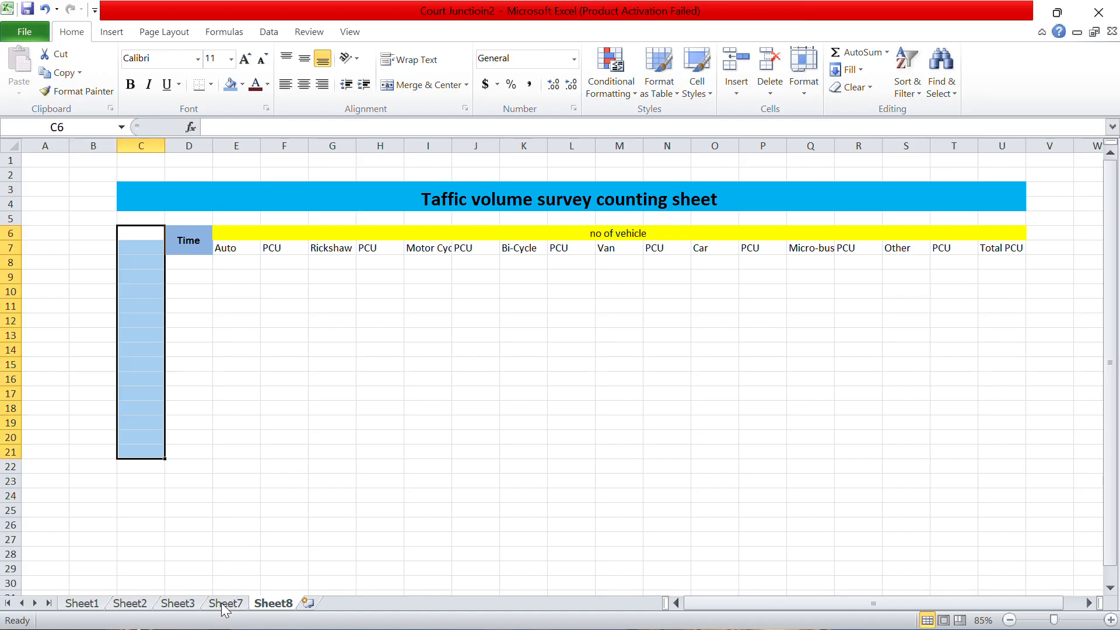
left_click(231, 603)
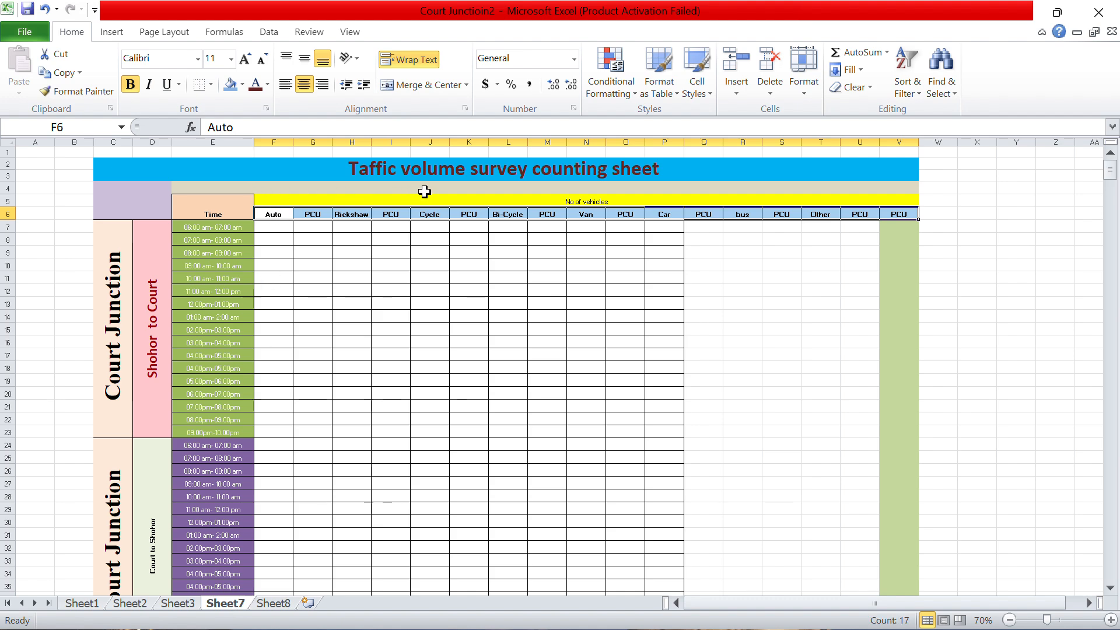
left_click(279, 605)
left_click_drag(186, 221, 982, 219)
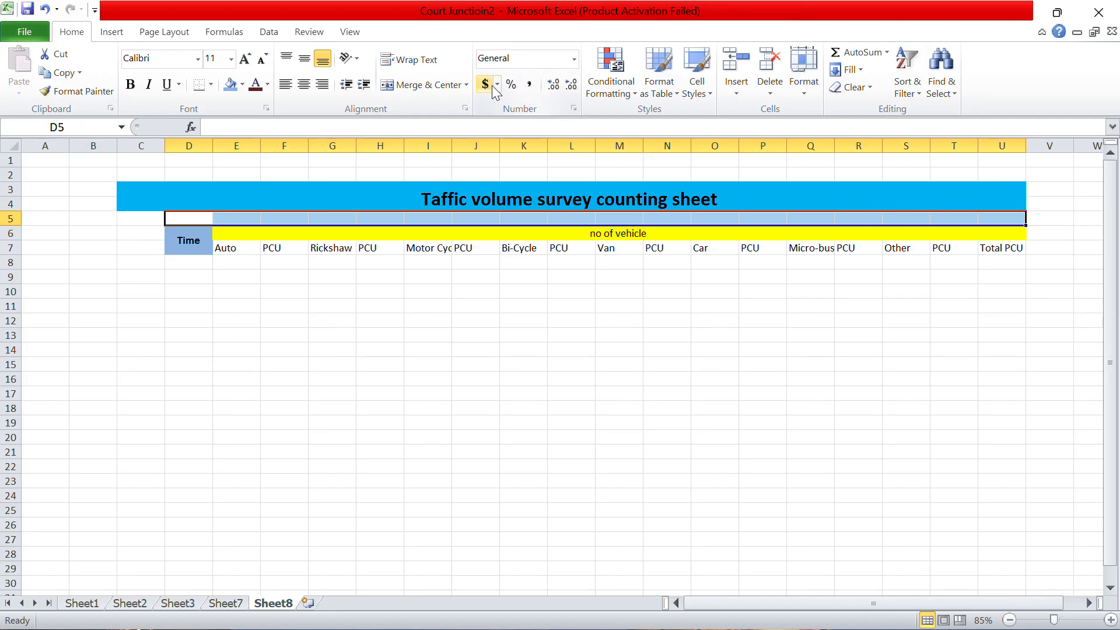
left_click(425, 83)
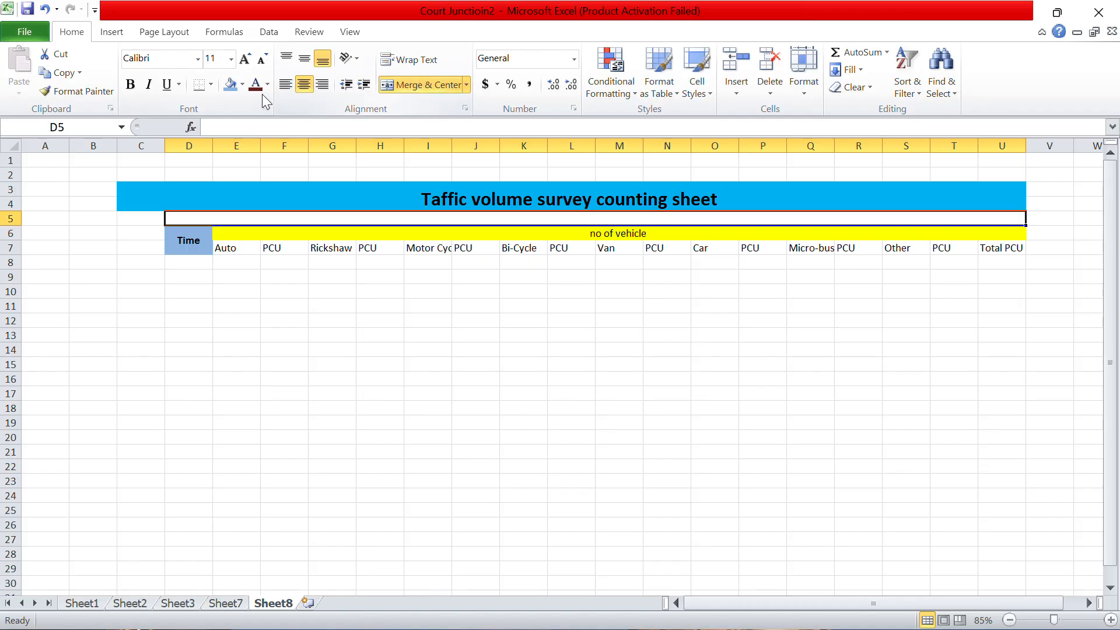
Step: Fill the merged D5:U5 cell with a light orange theme color
left_click(232, 85)
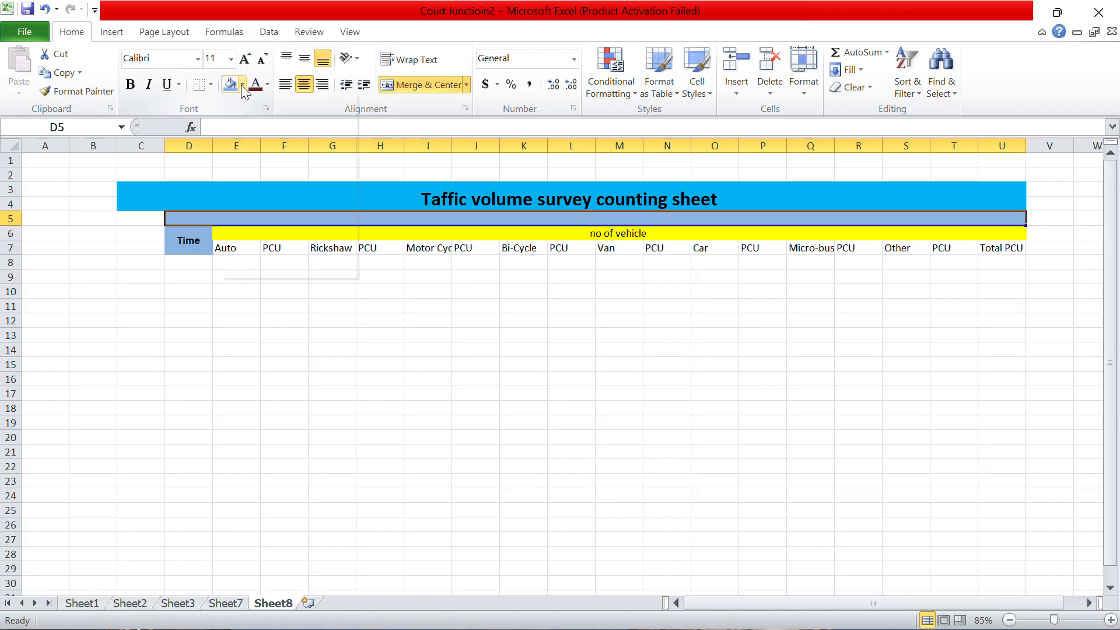
left_click(242, 86)
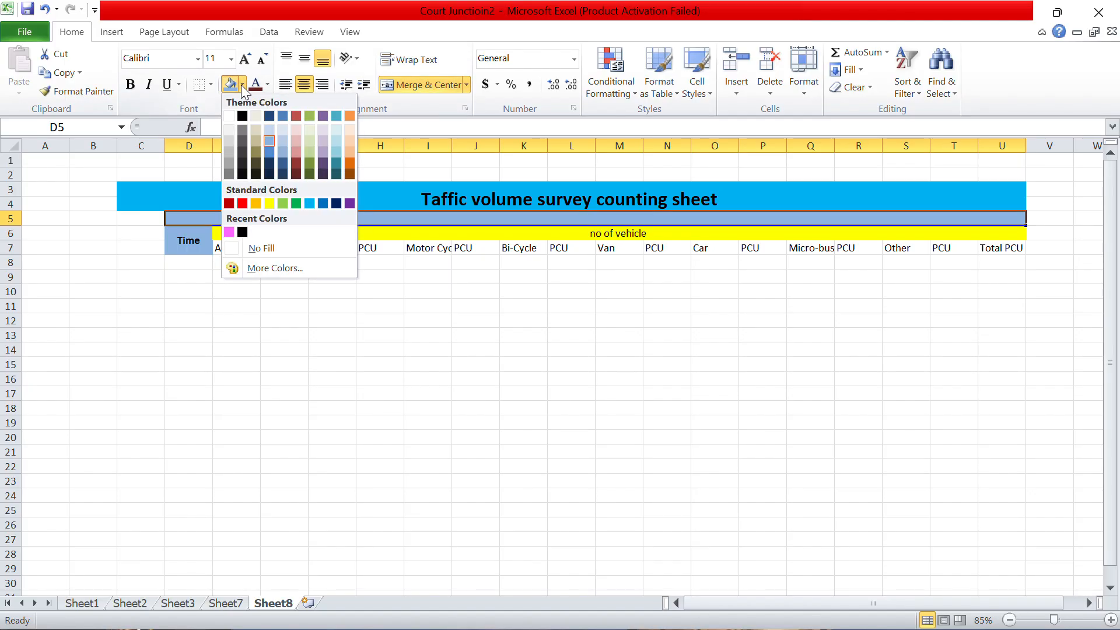
left_click(352, 143)
Step: Merge and center cells C6:C22 beside the Time column as a tall label cell
left_click(129, 220)
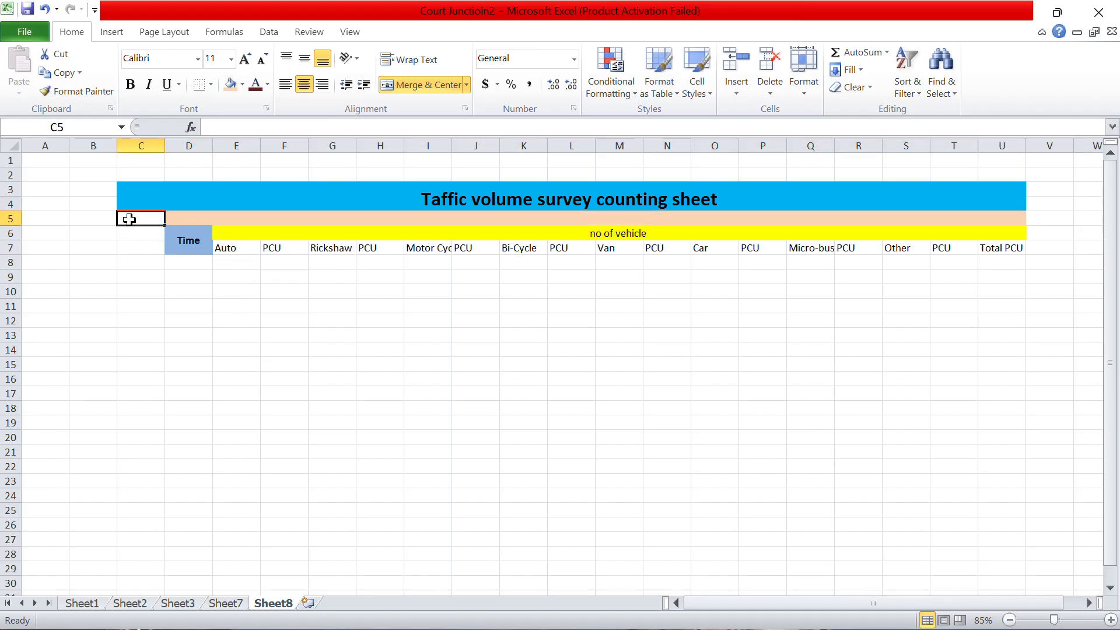
left_click_drag(128, 219, 140, 473)
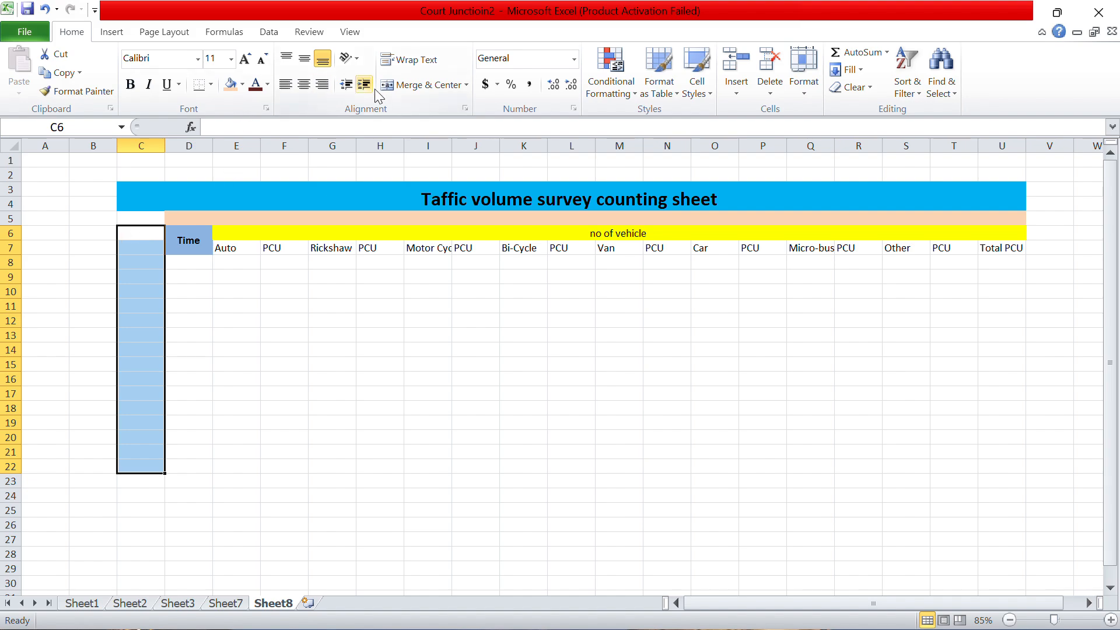
left_click(412, 86)
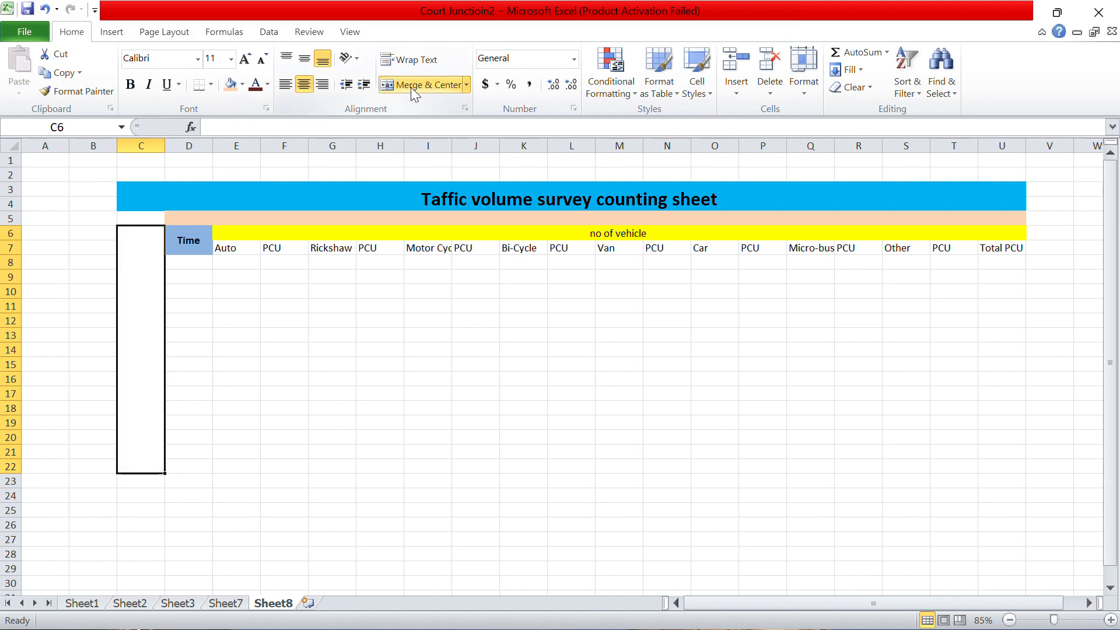
Step: Copy the direction label "Shohor to Court" from cell D7 on Sheet7 into the merged C6 cell on Sheet8
left_click(292, 125)
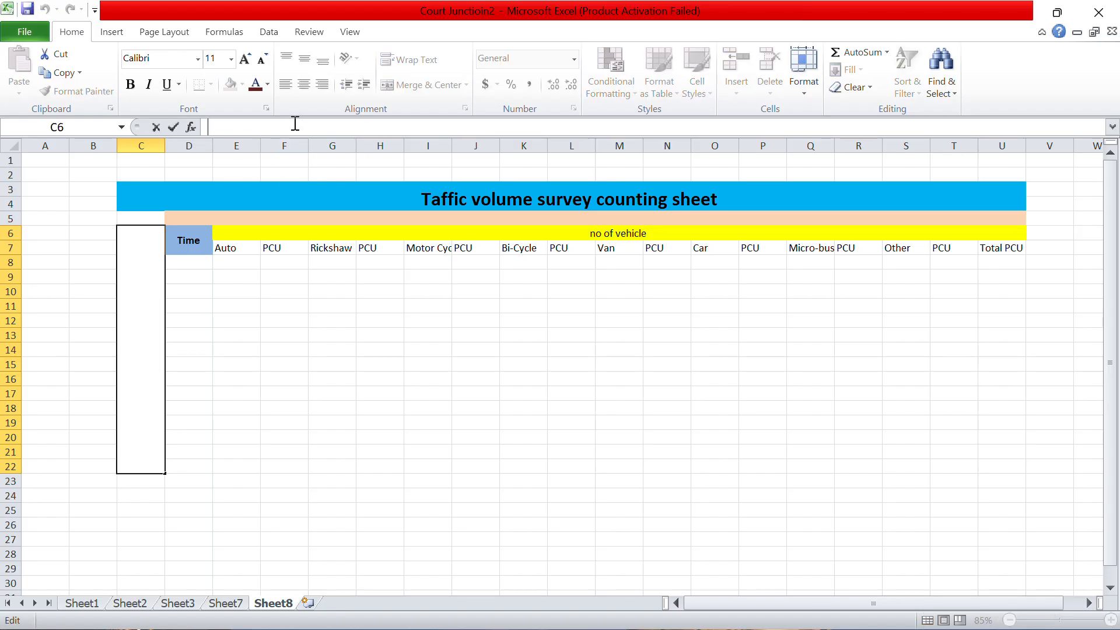
left_click(227, 603)
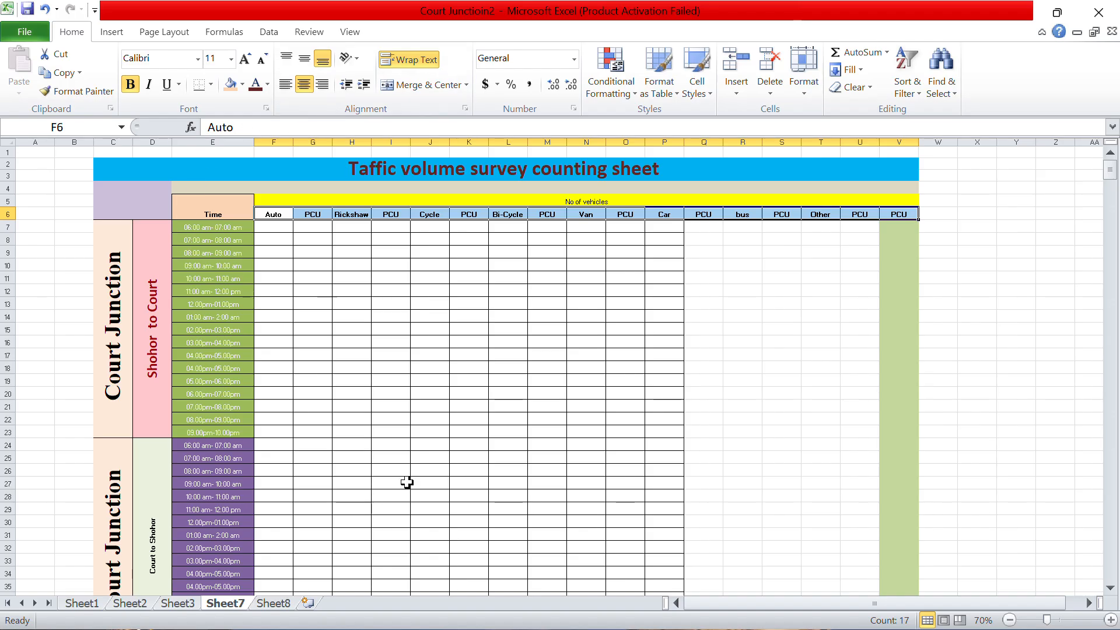
left_click(160, 339)
left_click(306, 127)
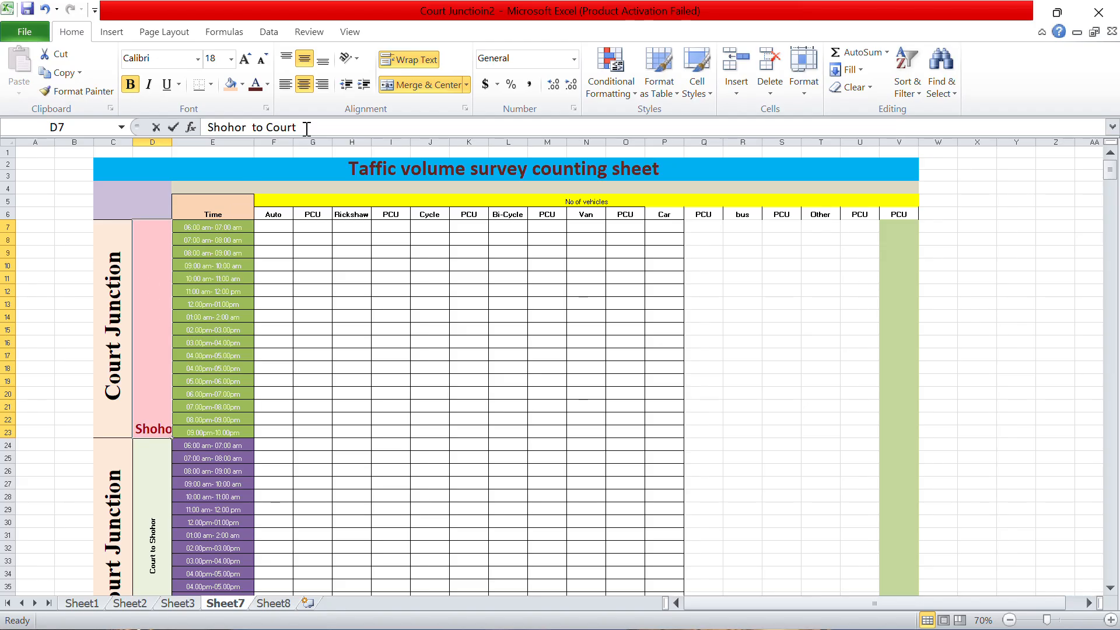
left_click_drag(176, 138, 254, 117)
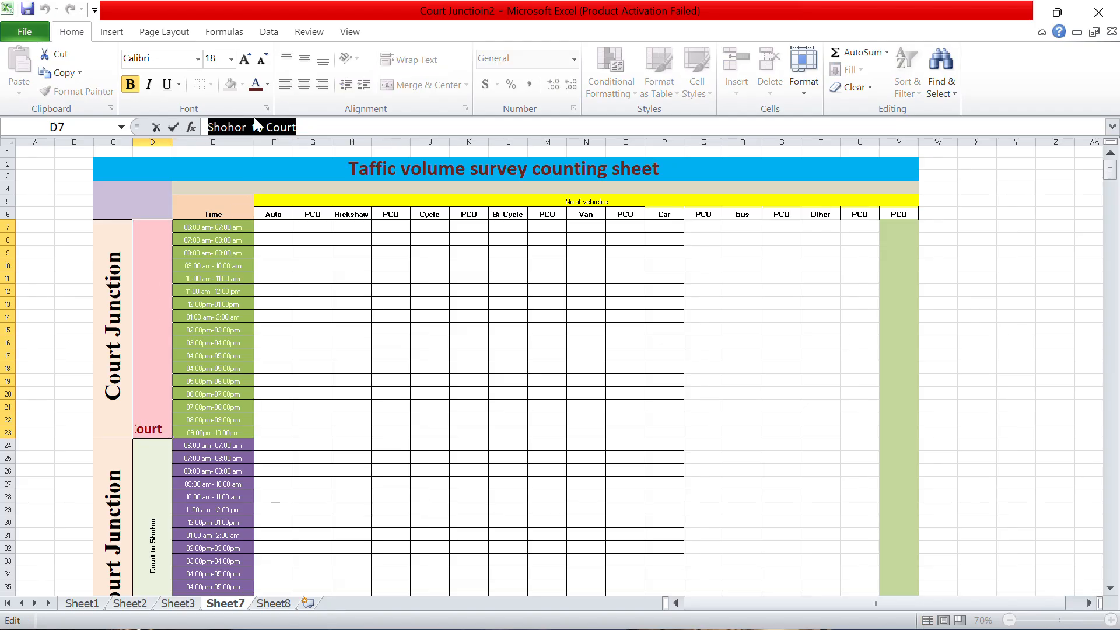
left_click(275, 603)
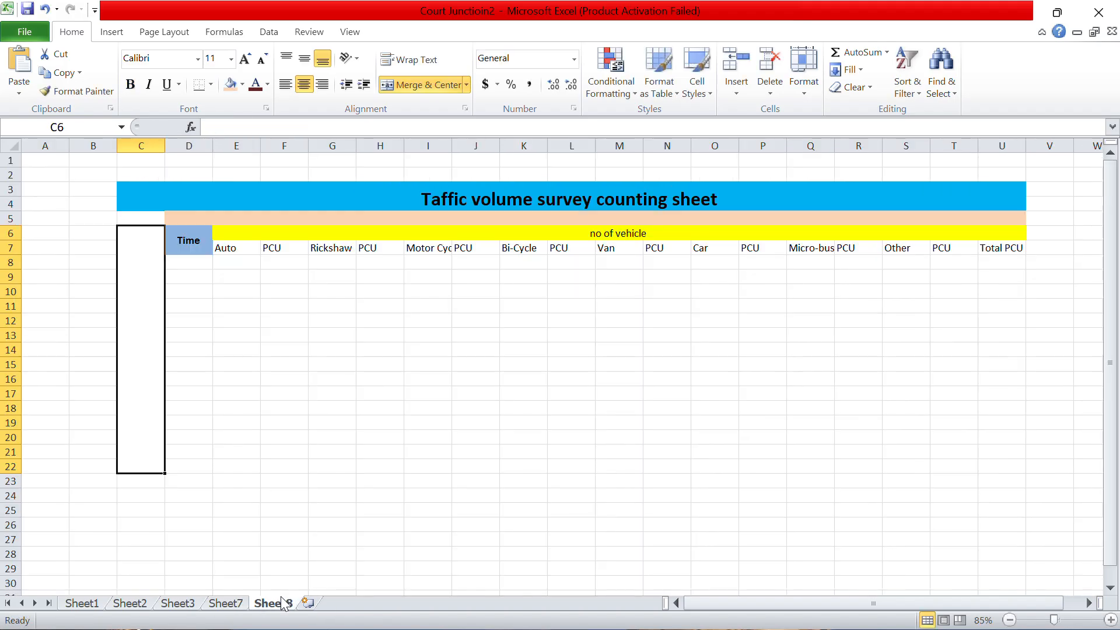
left_click(337, 127)
type("Shohor  to Court")
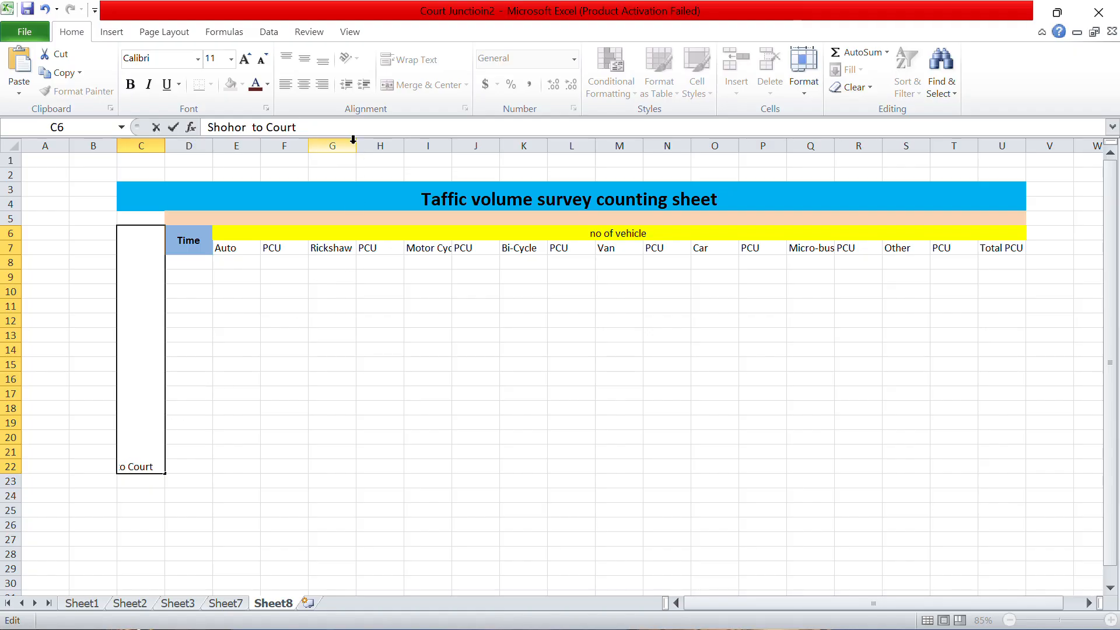
key("Return")
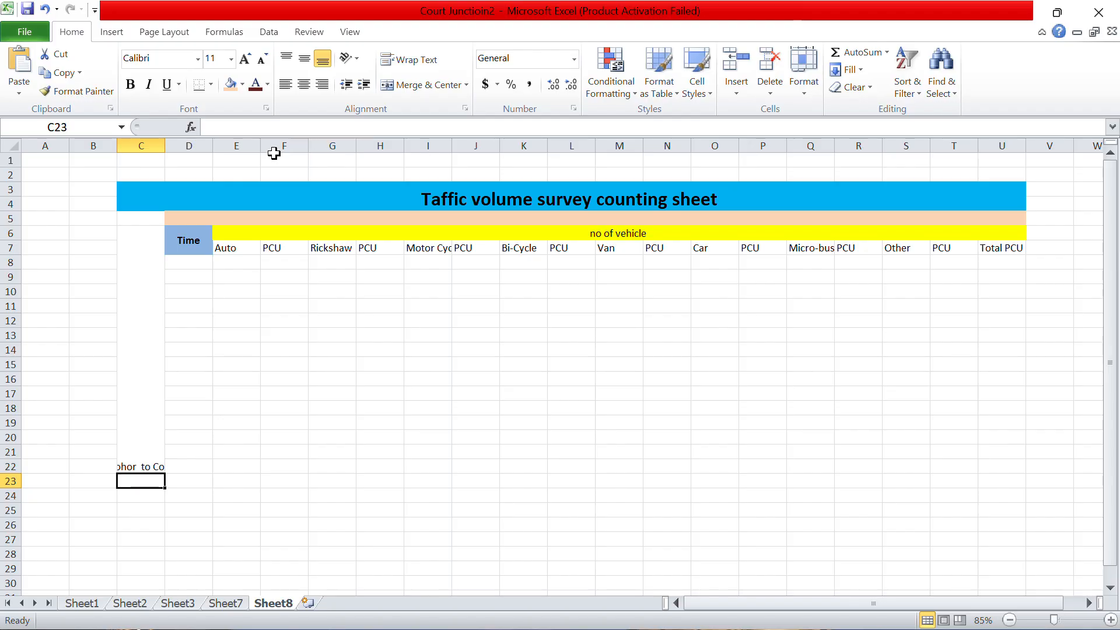
Step: Middle-align the direction label vertically in the merged C6:C22 cell
left_click(135, 365)
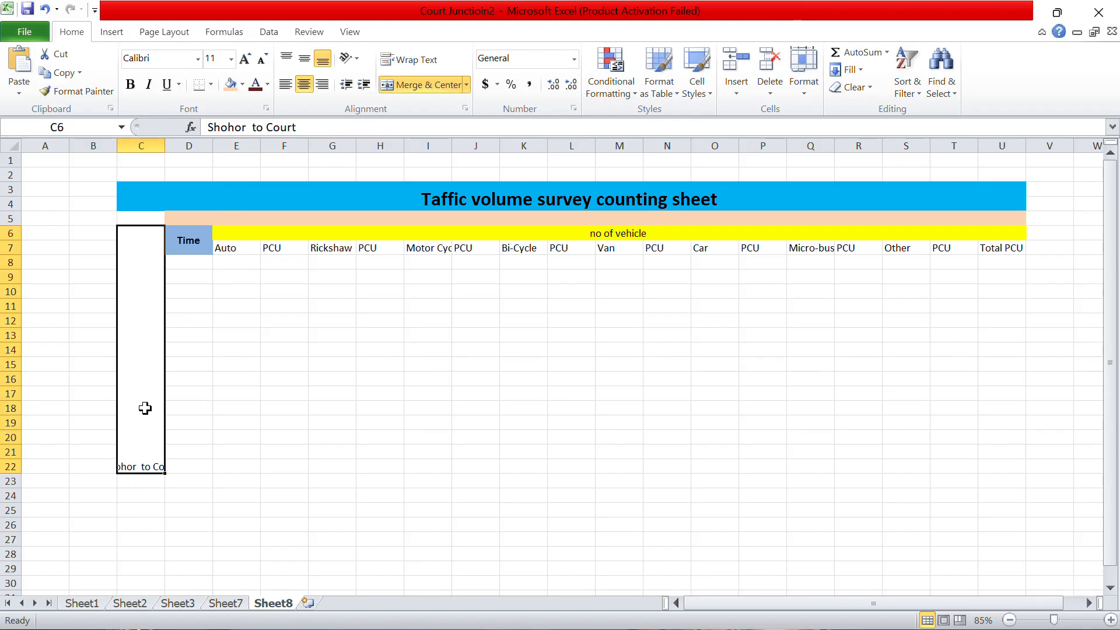
left_click(304, 58)
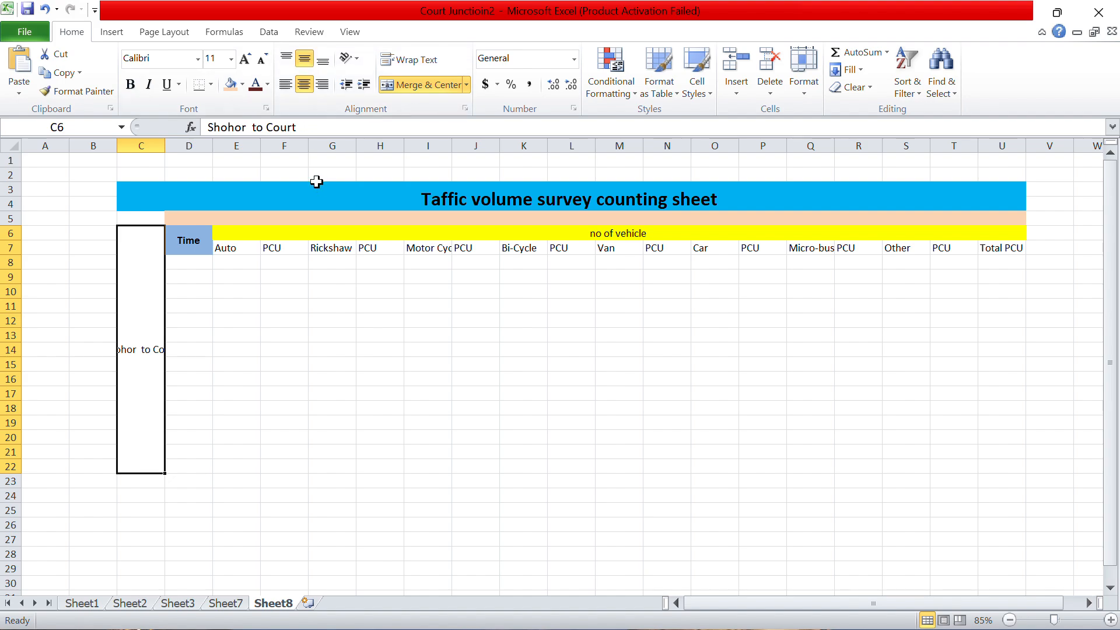
left_click(310, 128)
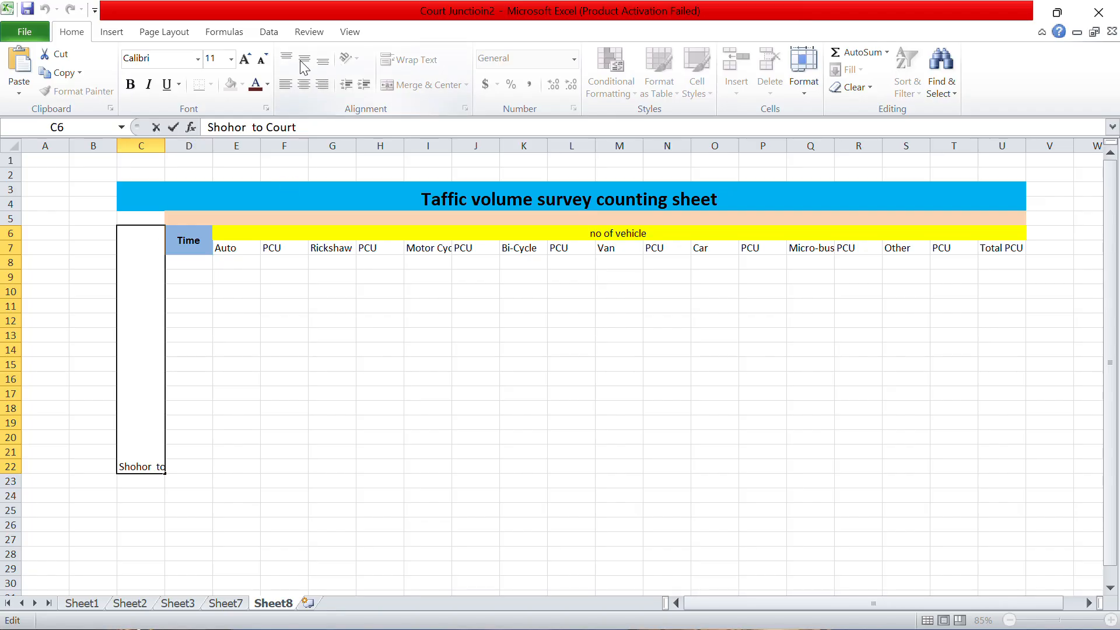
key("Return")
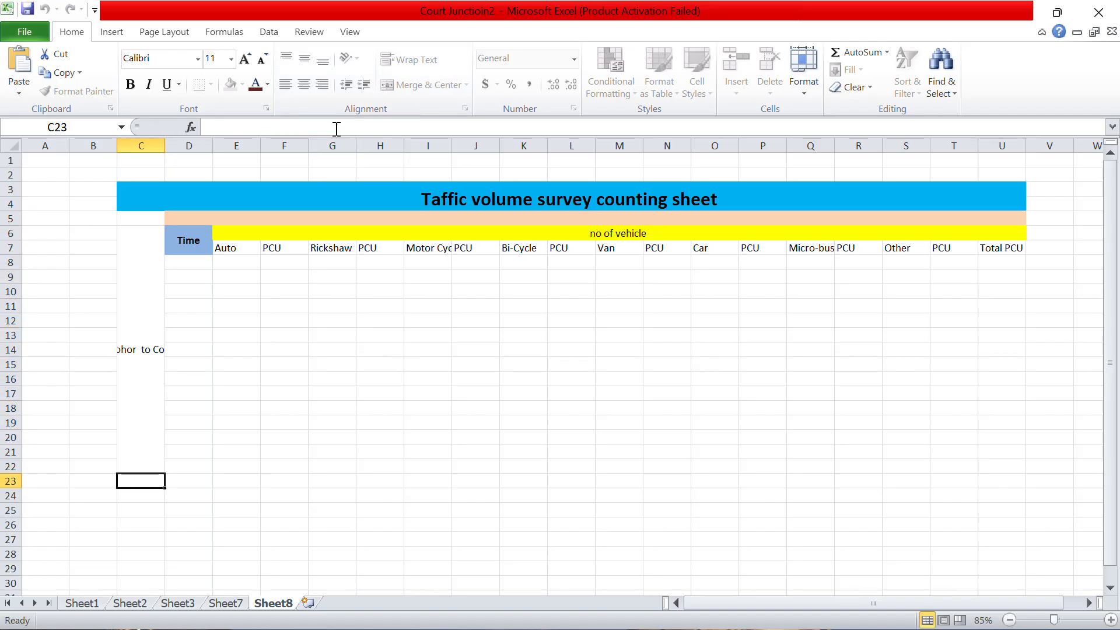
left_click(234, 293)
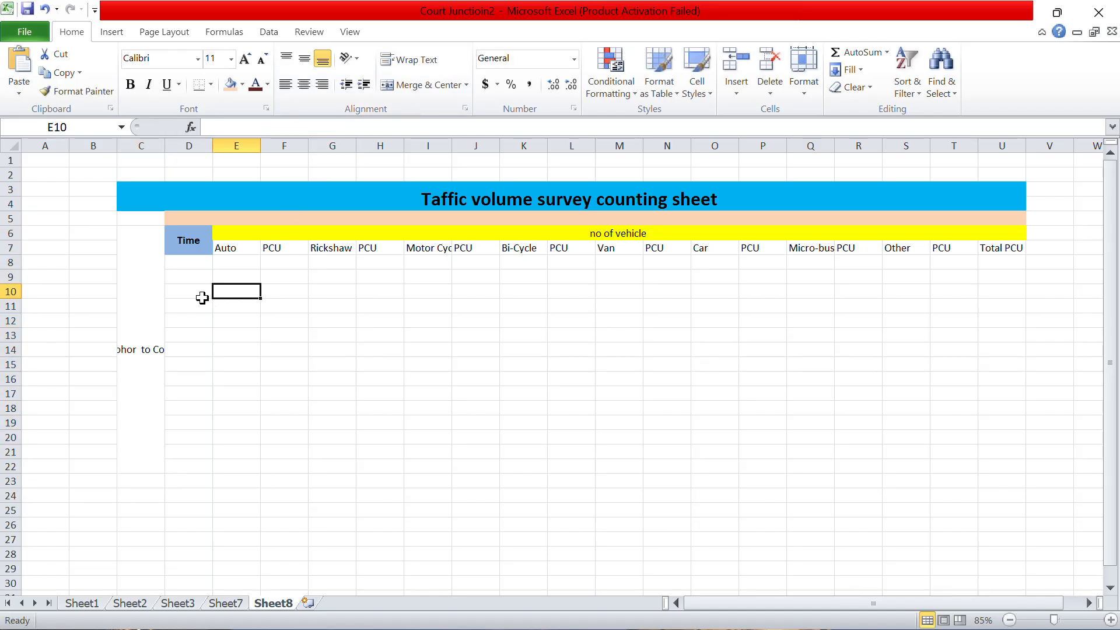
left_click(76, 274)
Step: Replace the label in the merged C6:C22 cell with "shohor to court"
left_click(134, 369)
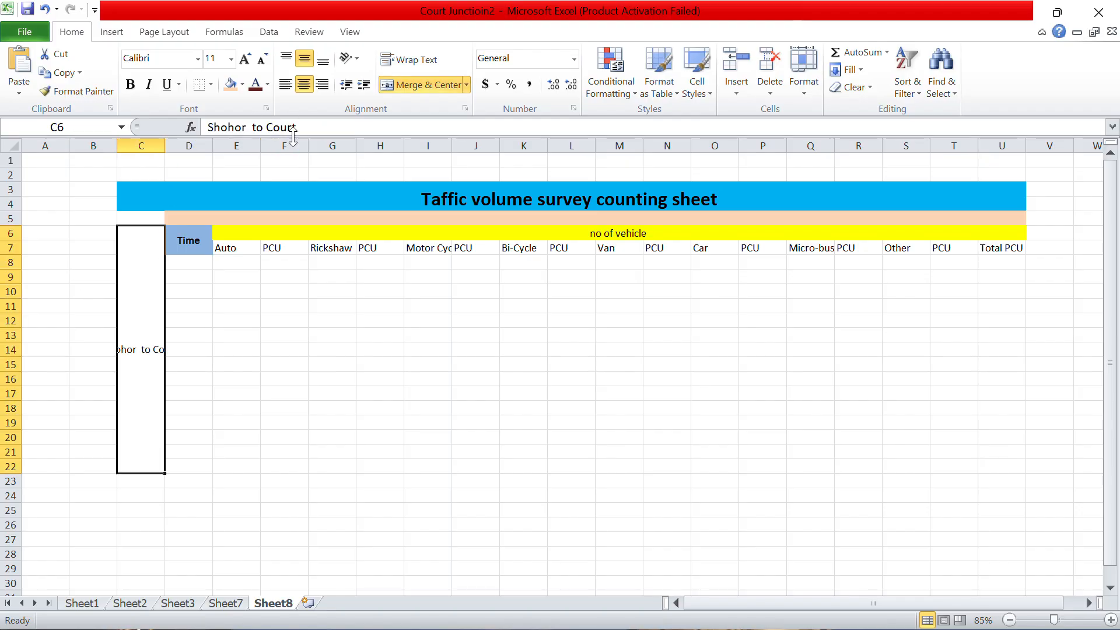
left_click_drag(304, 127, 208, 127)
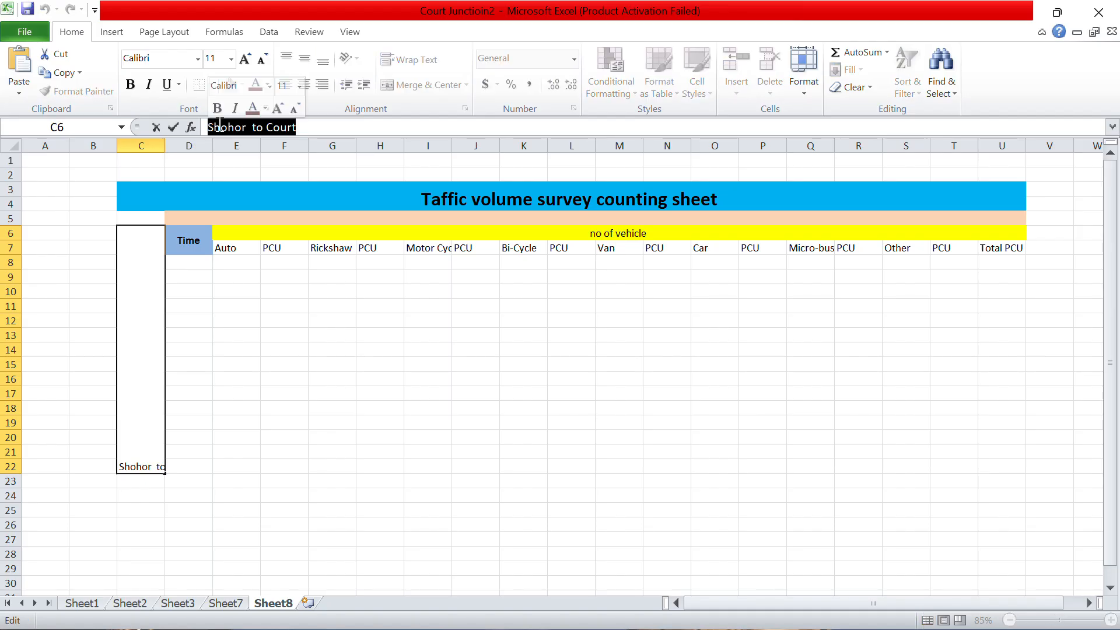
key("Delete")
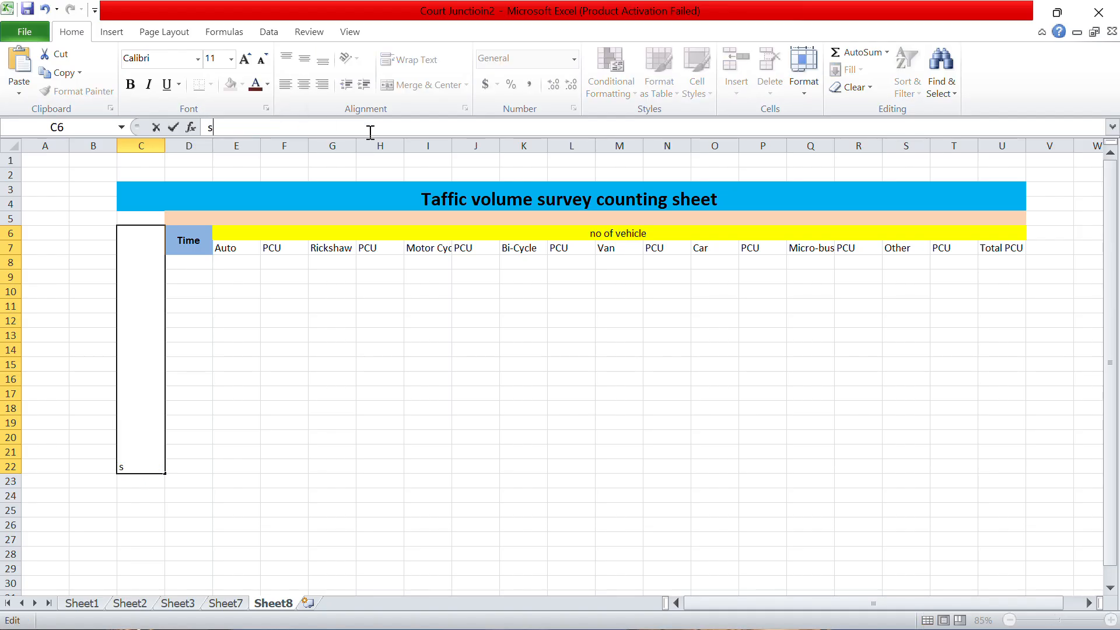
type("shohor to cout")
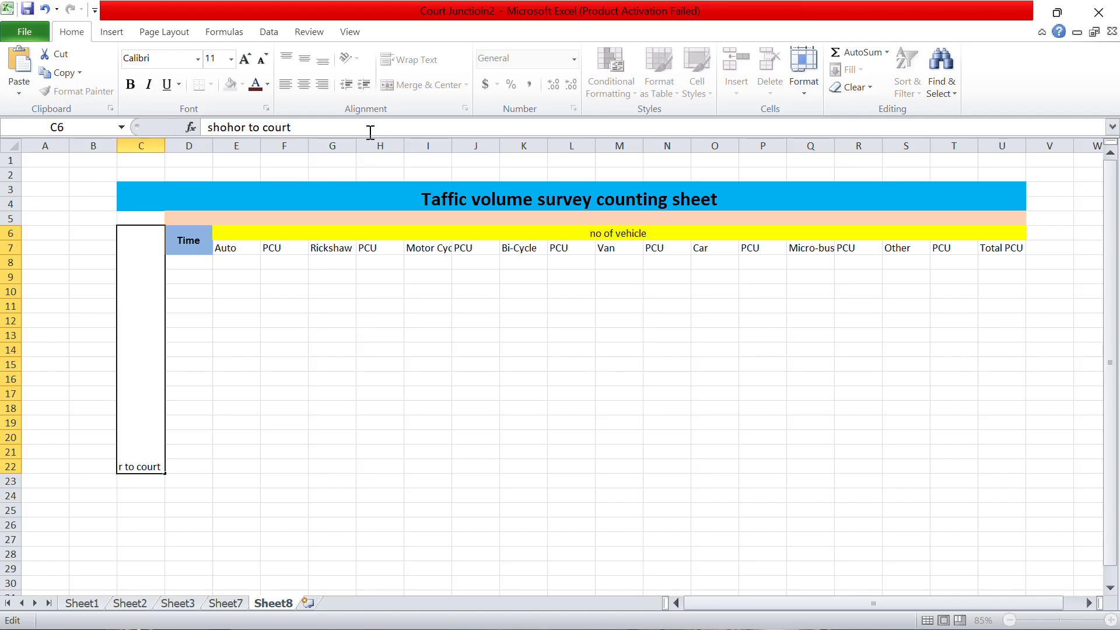
key("Return")
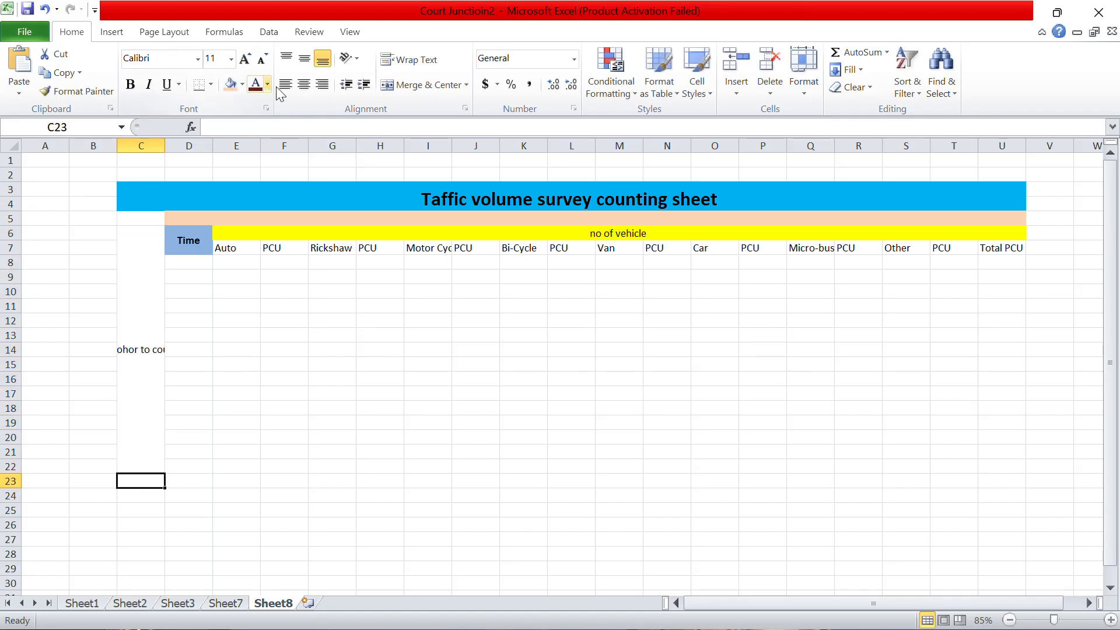
Step: Turn on text wrapping for the "shohor to court" label in the merged C6:C22 cell
left_click(304, 63)
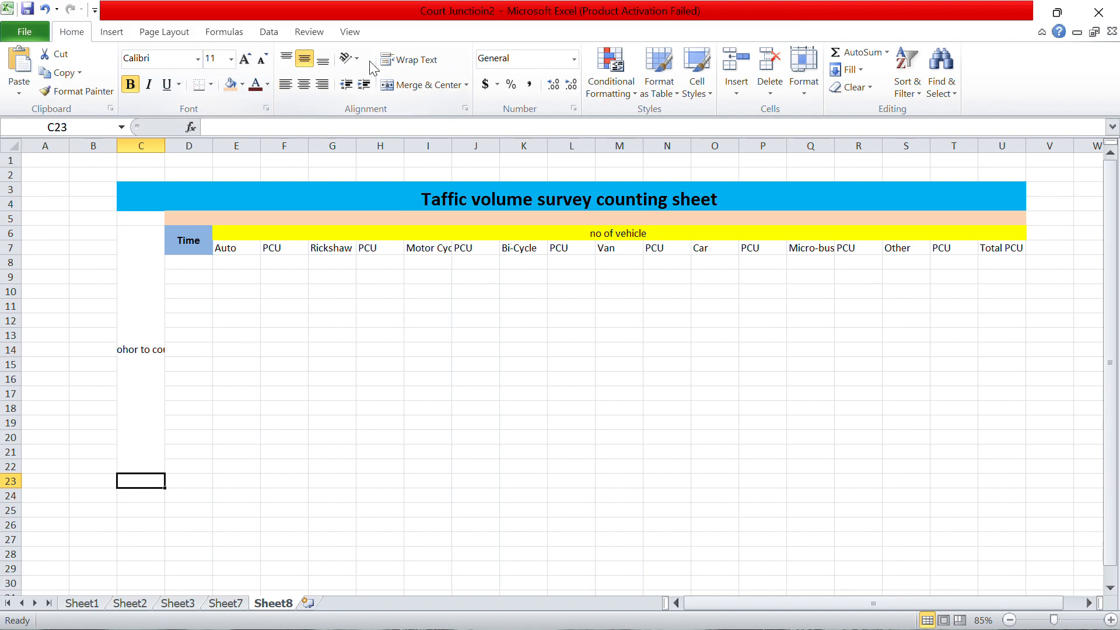
left_click(409, 59)
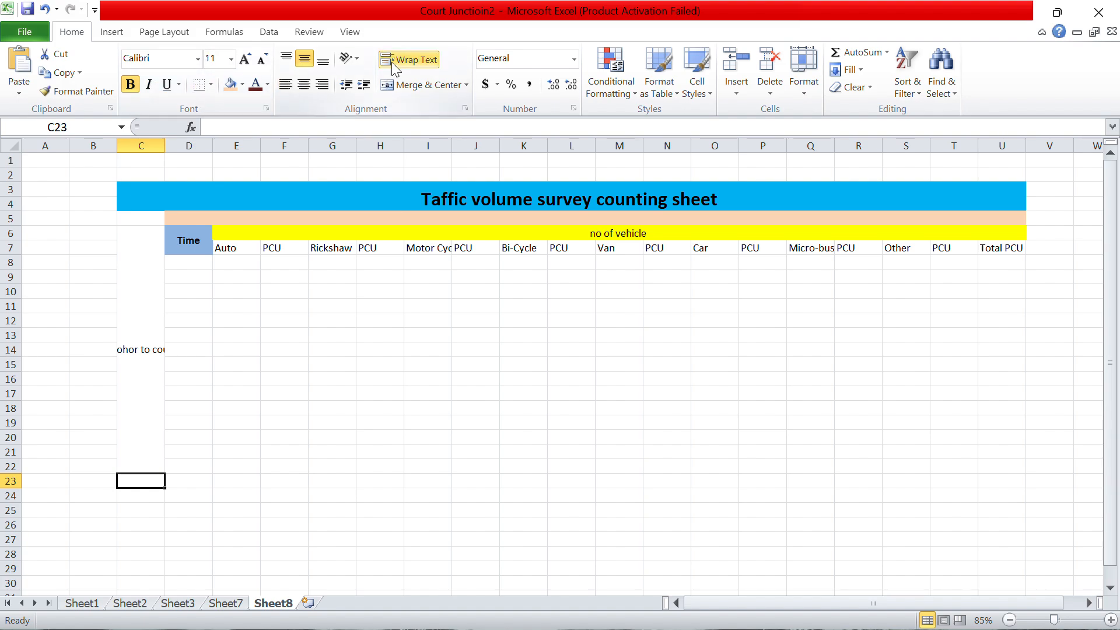
left_click(138, 315)
left_click(423, 54)
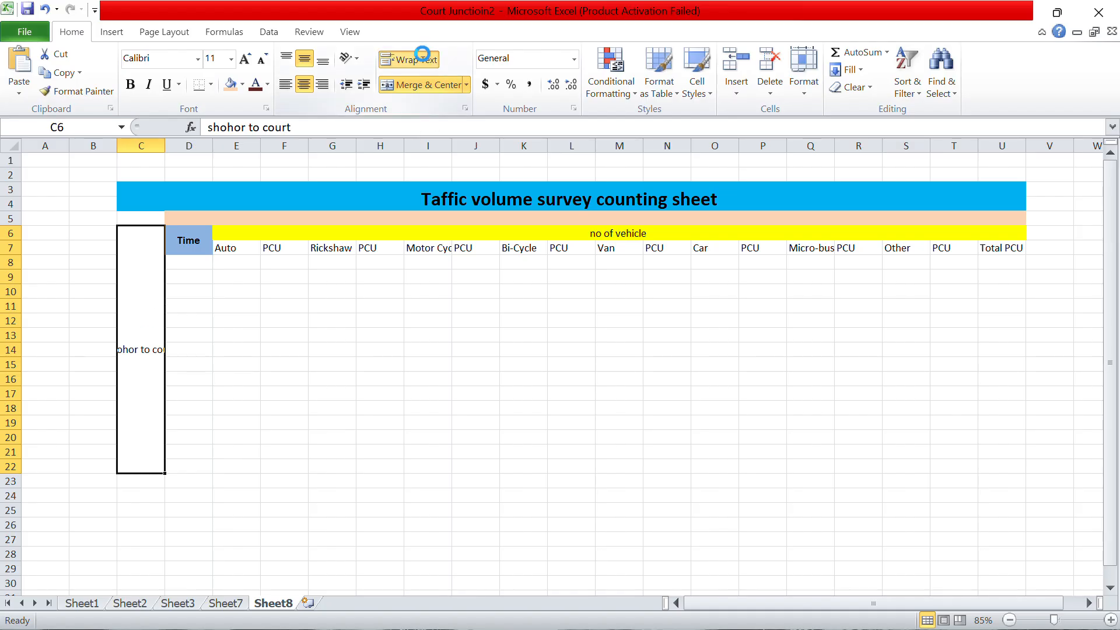
left_click(320, 125)
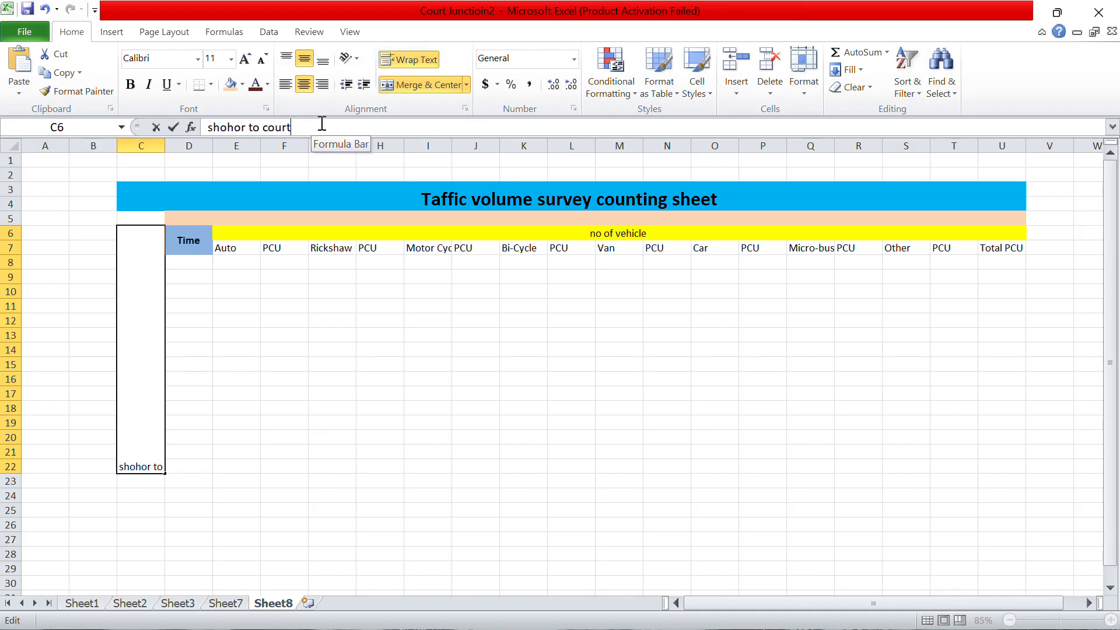
key("Return")
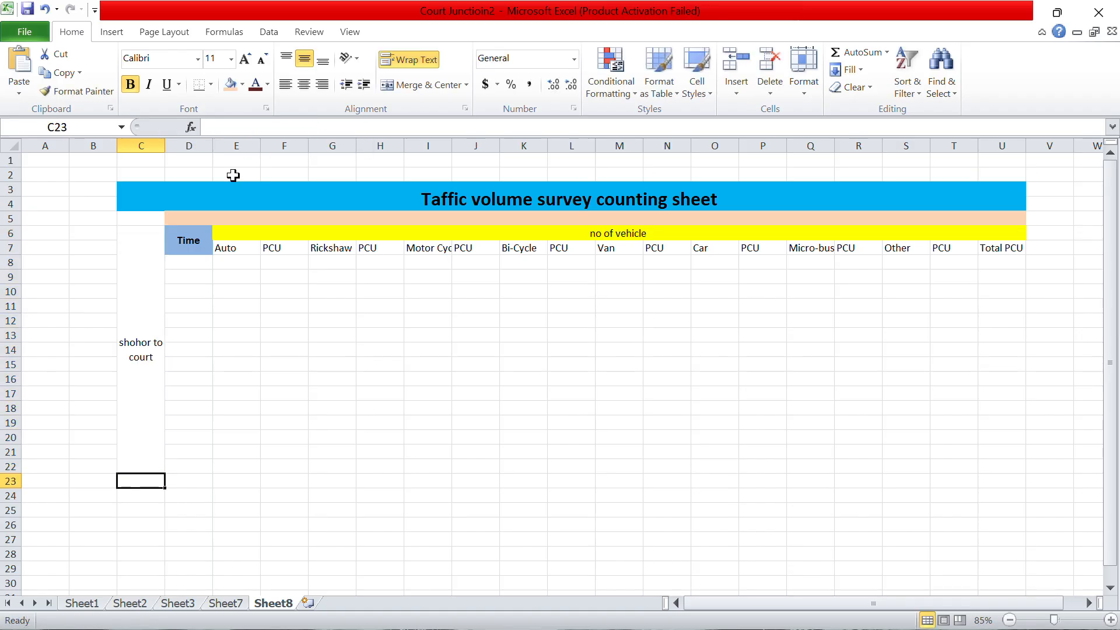
Step: Rotate the "shohor to court" label to read vertically upward and set its font size to 18
left_click(135, 368)
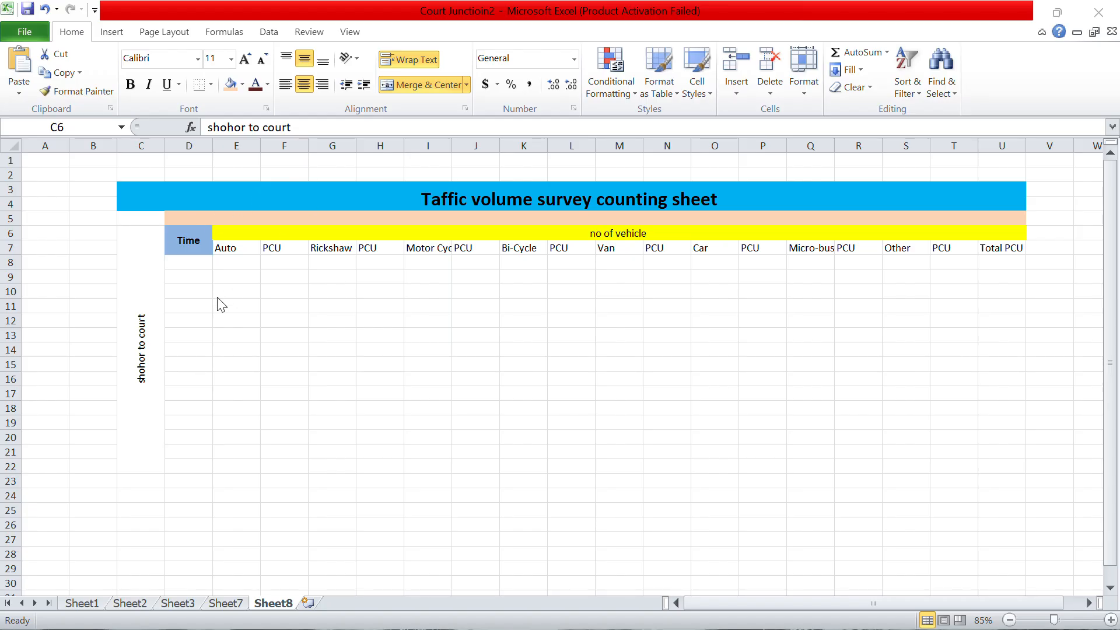
left_click(147, 268)
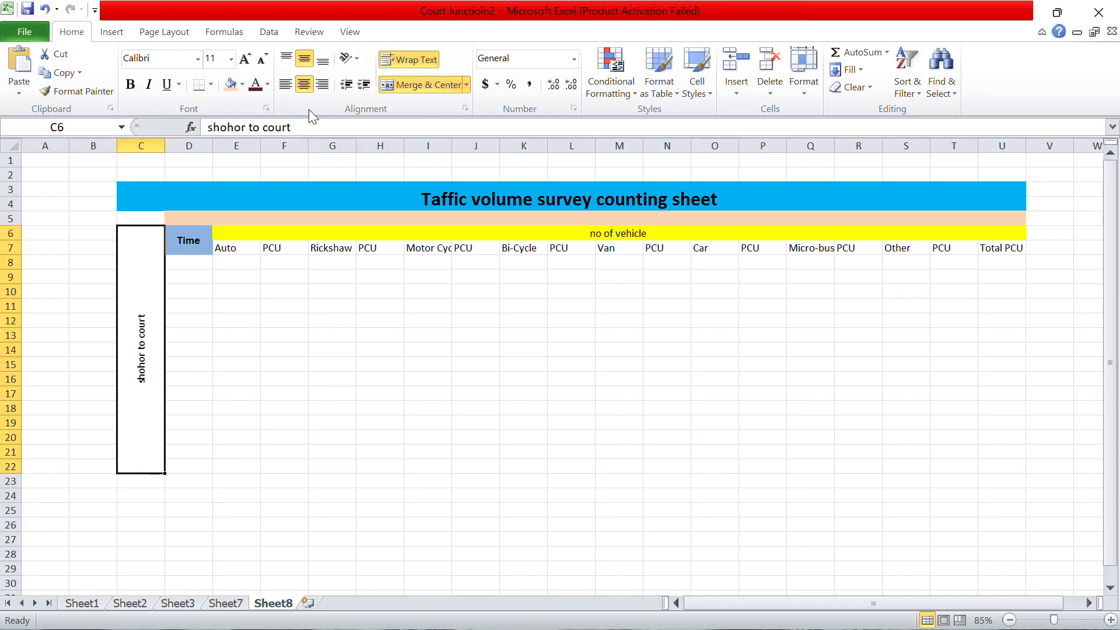
left_click(232, 58)
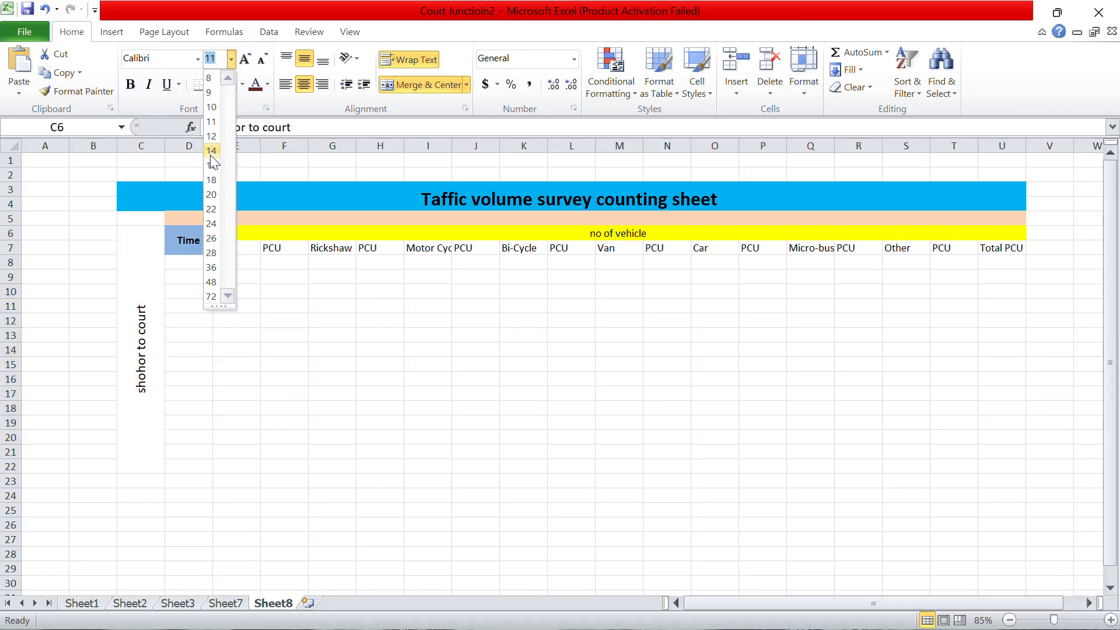
left_click(212, 179)
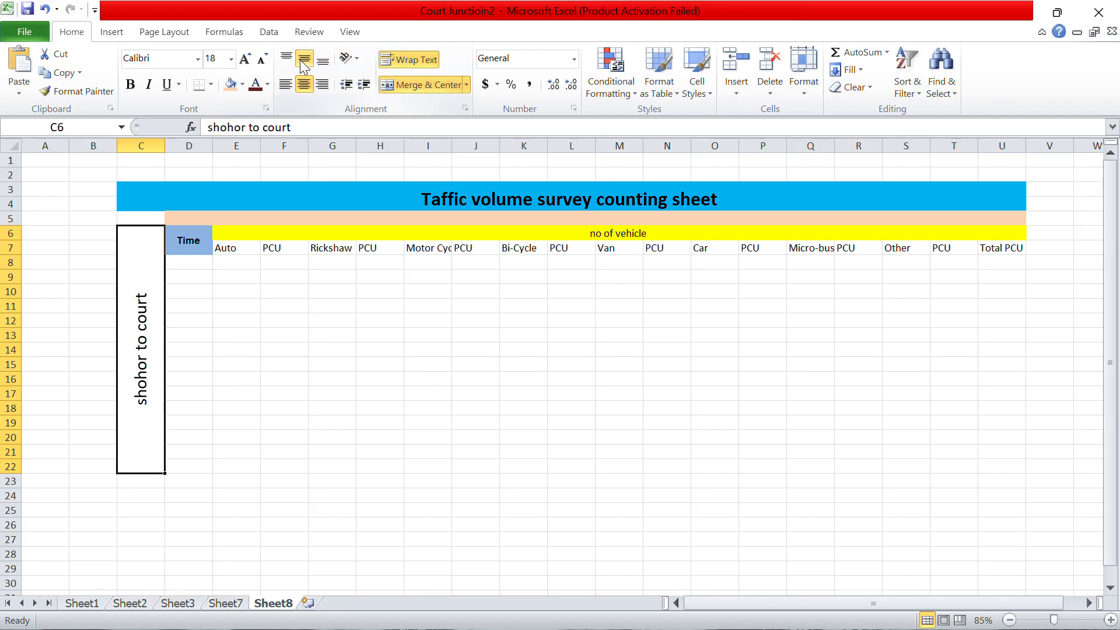
Step: Turn the upward rotation of the "shohor to court" label off and back on
left_click(357, 59)
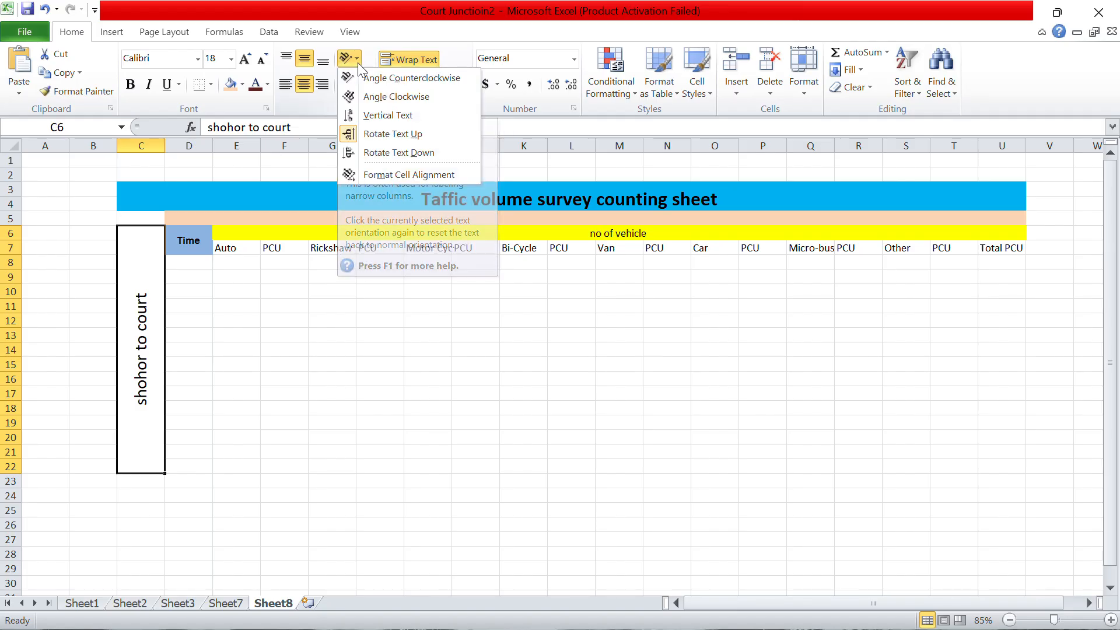
left_click(352, 133)
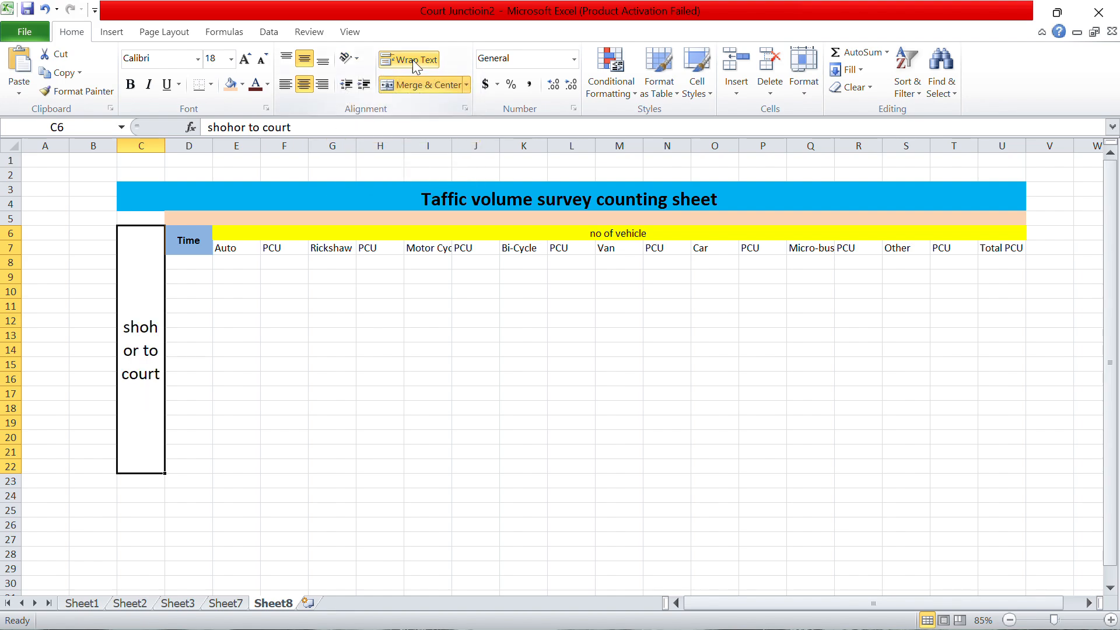
left_click(349, 57)
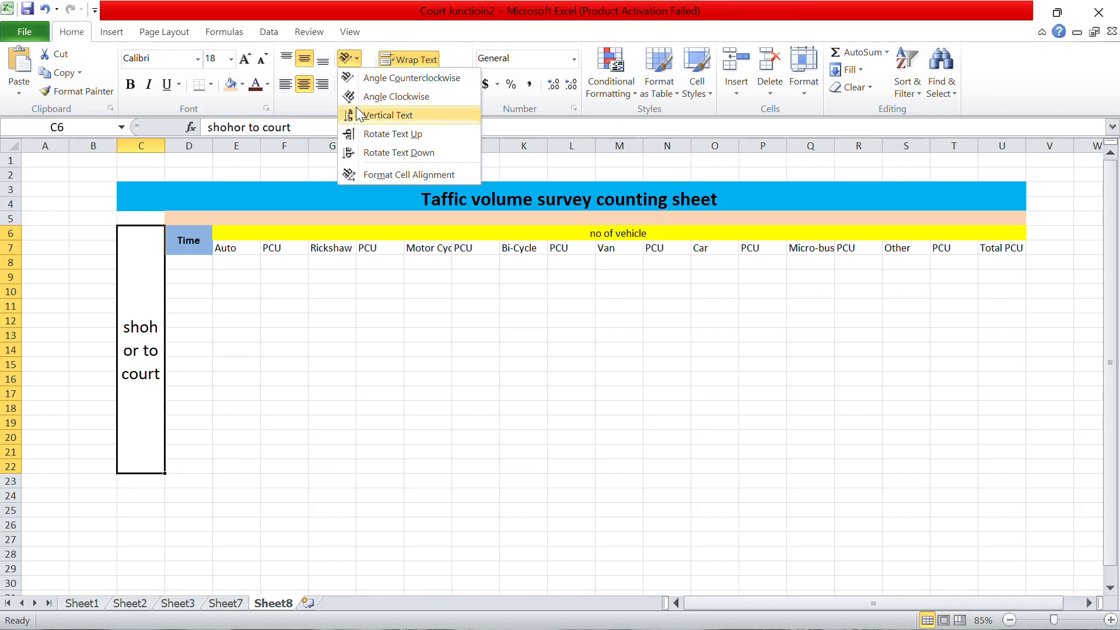
left_click(385, 134)
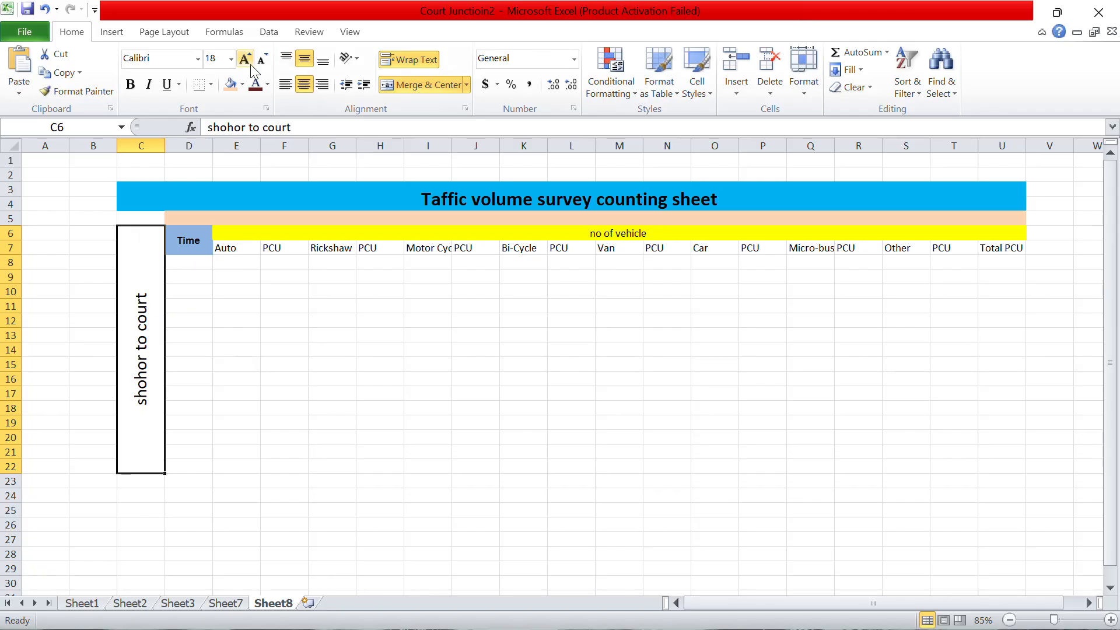
Step: Fill the merged "shohor to court" cell with the same light orange as the row 5 band
left_click(231, 85)
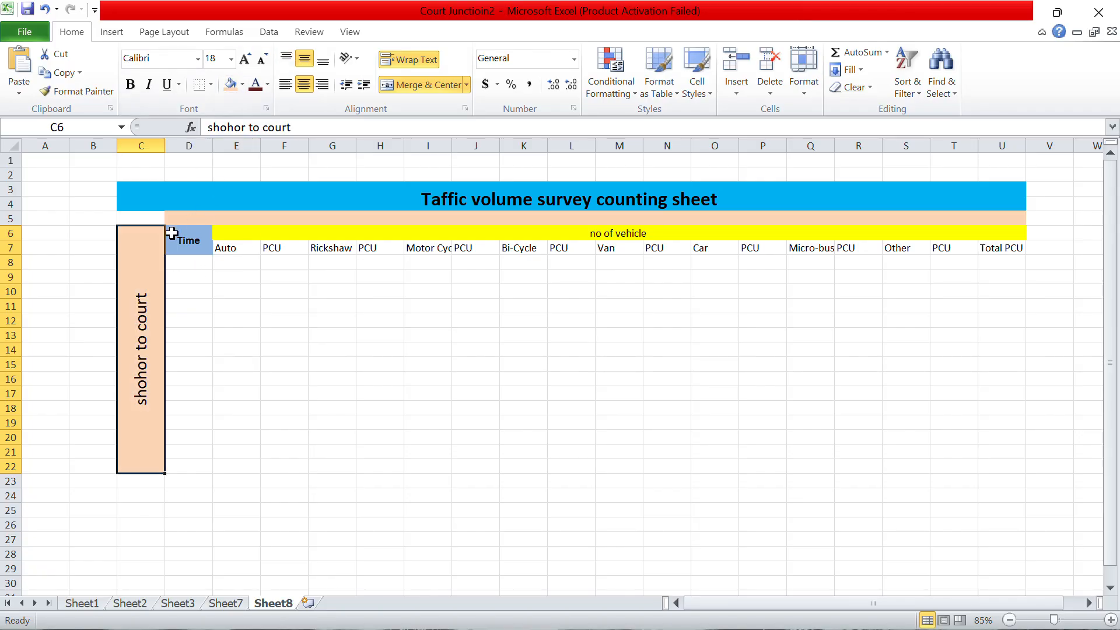
left_click(189, 266)
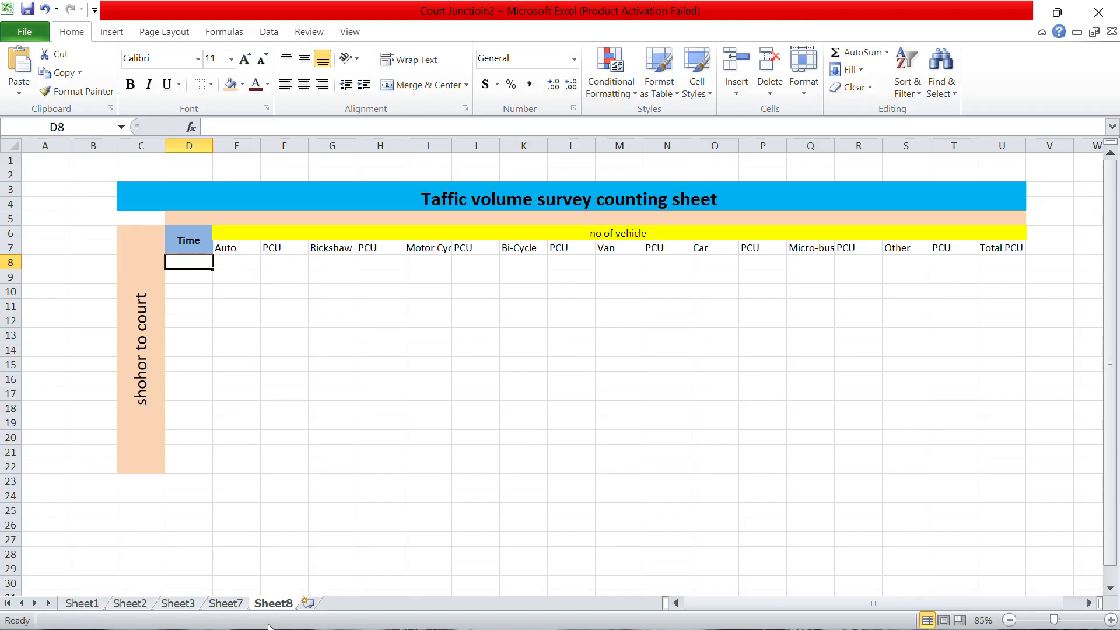
Step: Copy the time ranges in E7:E23 of Sheet7 and paste them as values into Sheet8 starting at D8
left_click(226, 604)
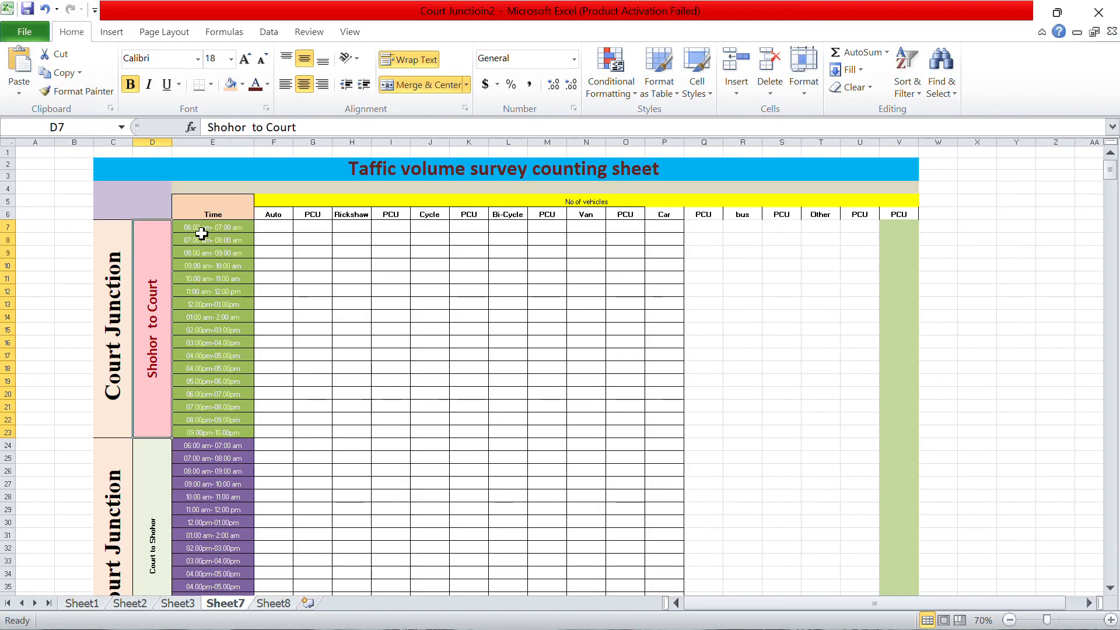
left_click_drag(187, 229, 210, 426)
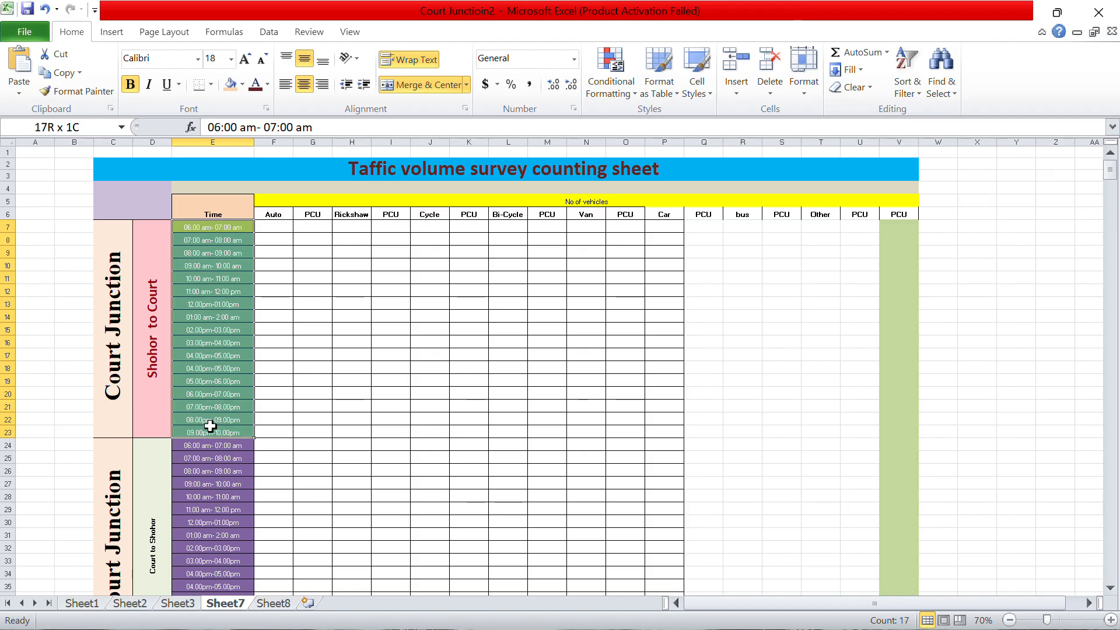
right_click(213, 430)
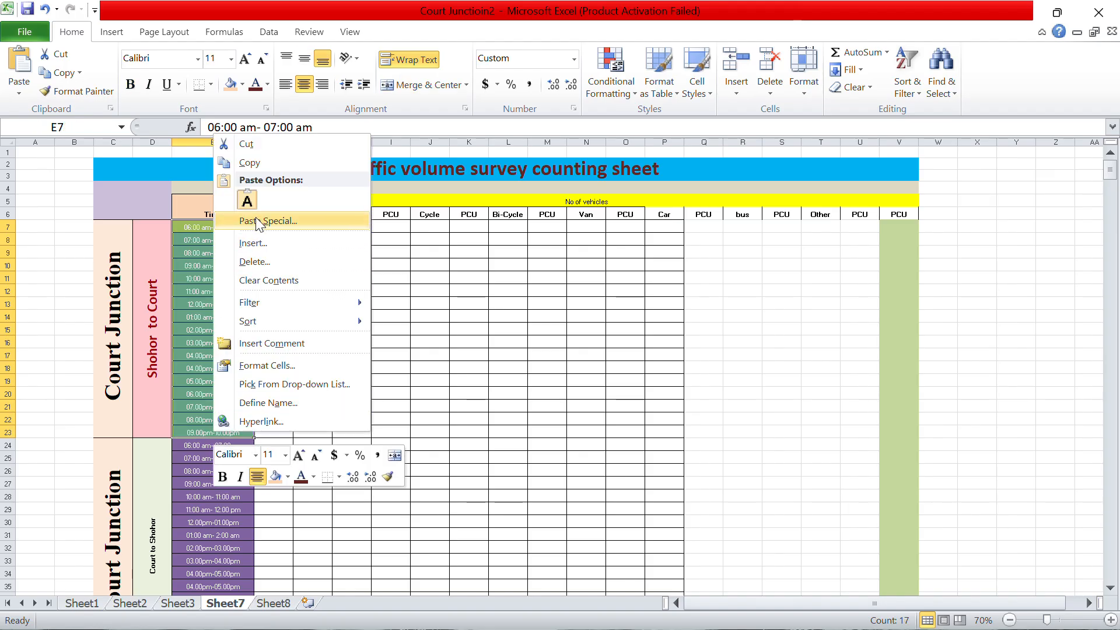
left_click(245, 162)
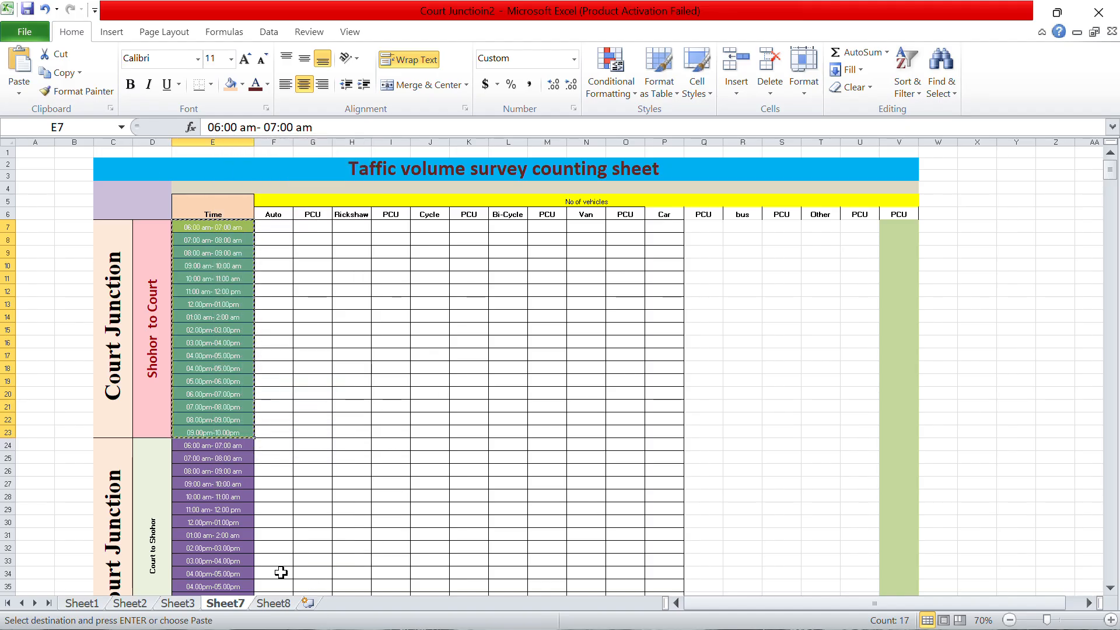
left_click(273, 603)
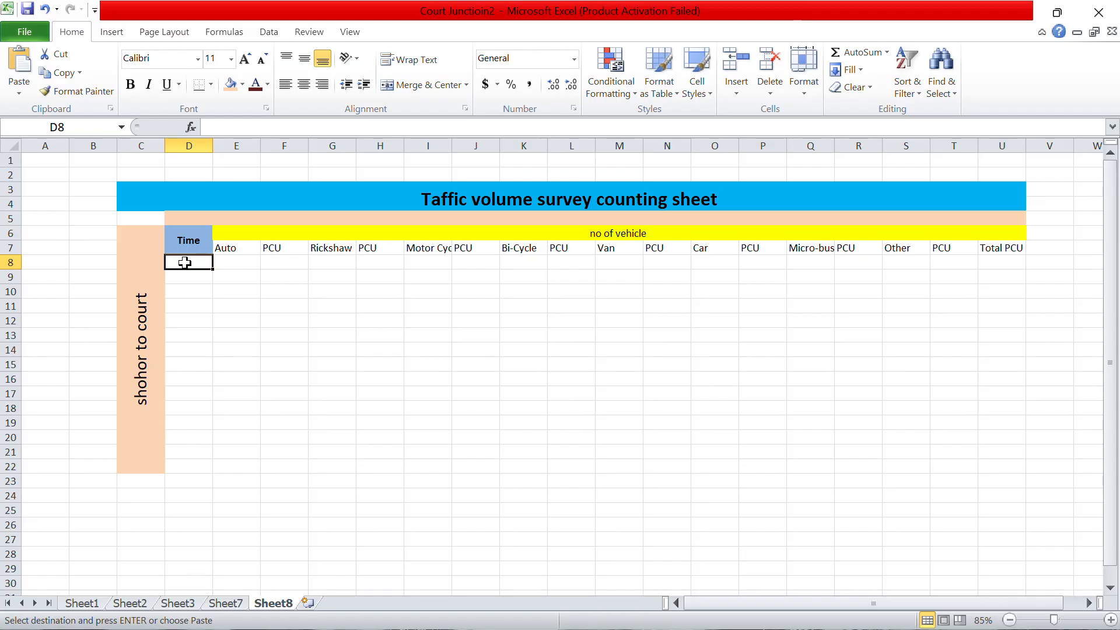
right_click(185, 264)
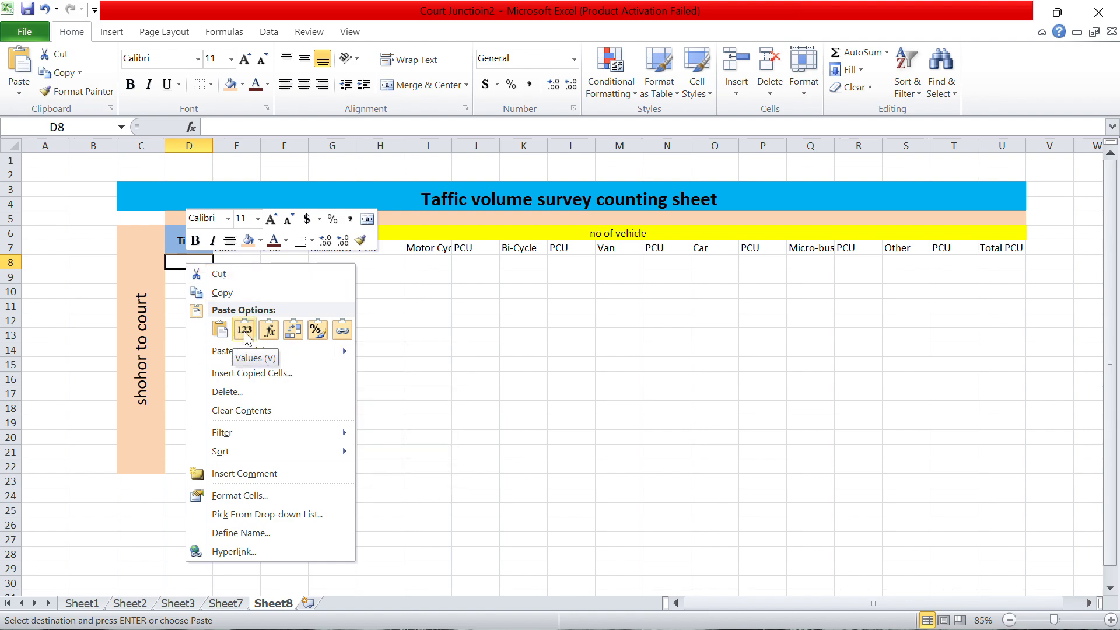
left_click(244, 330)
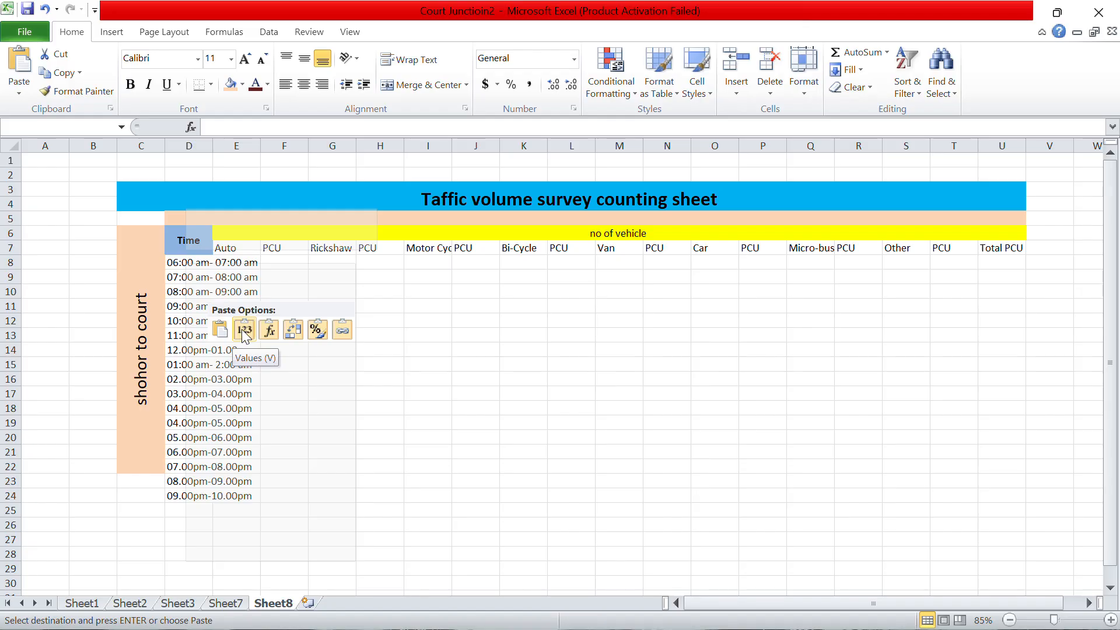
left_click(245, 330)
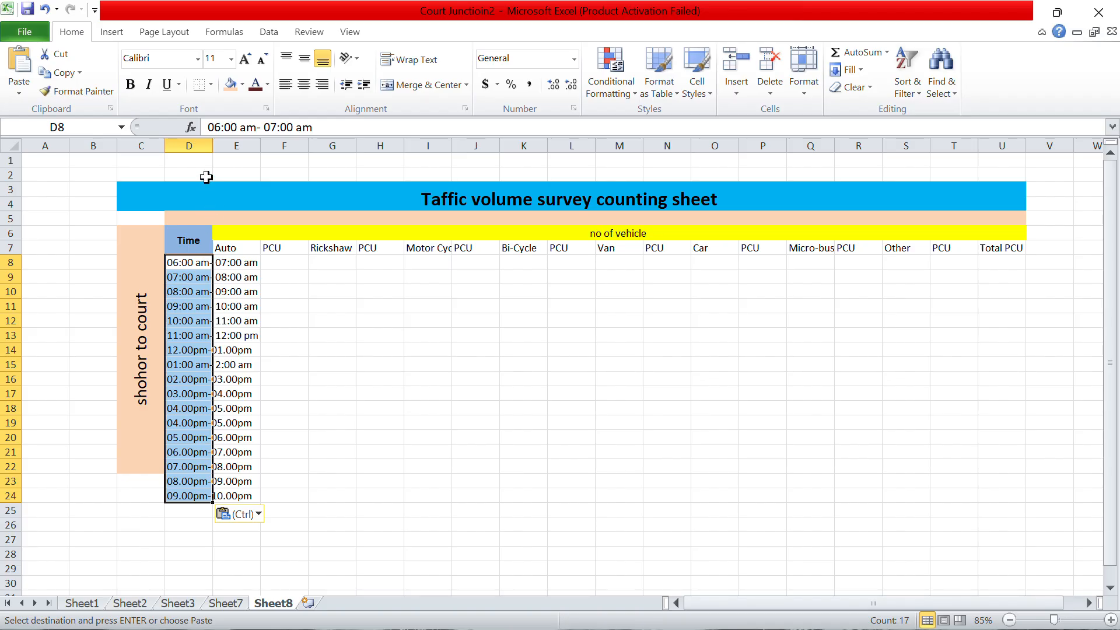
Step: Widen column D on Sheet8 so that the full time ranges fit inside it
left_click_drag(212, 150, 262, 160)
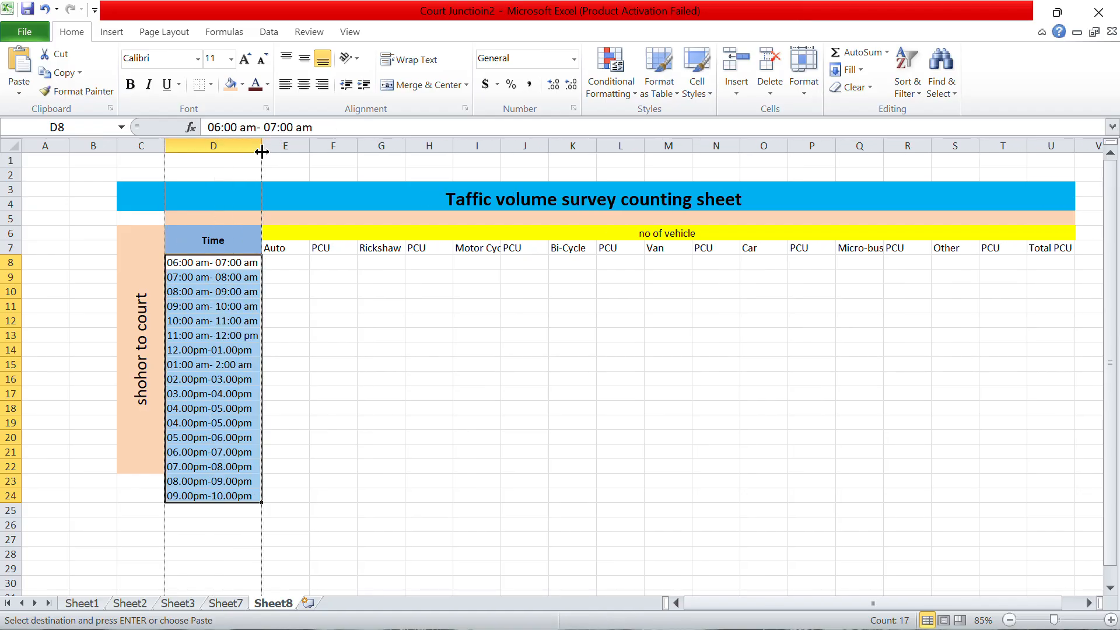
left_click_drag(261, 151, 207, 154)
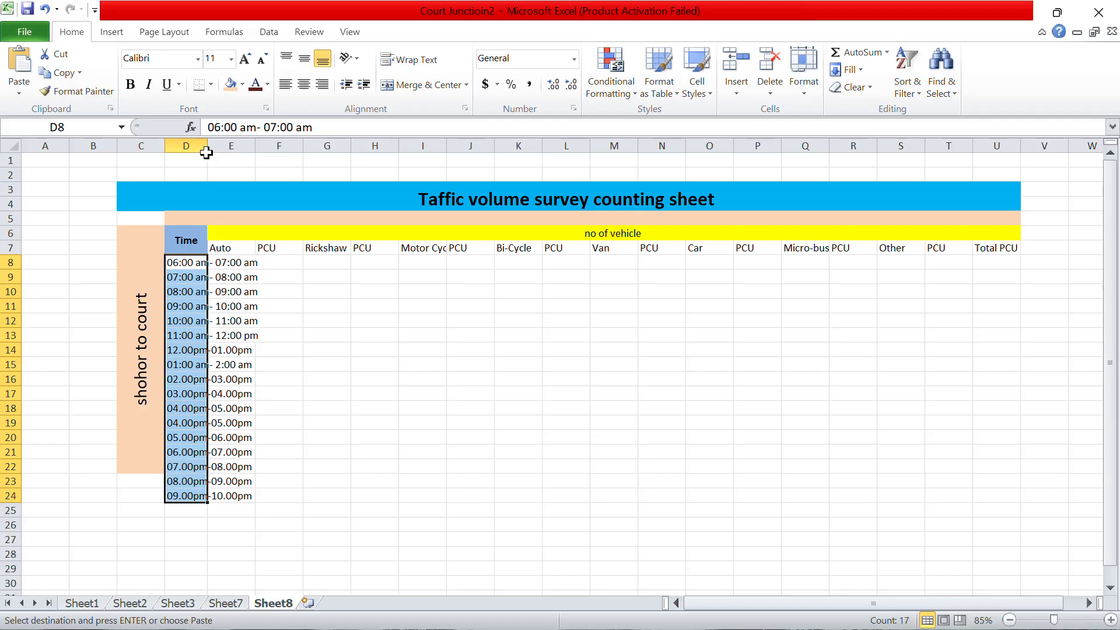
left_click_drag(206, 147, 245, 147)
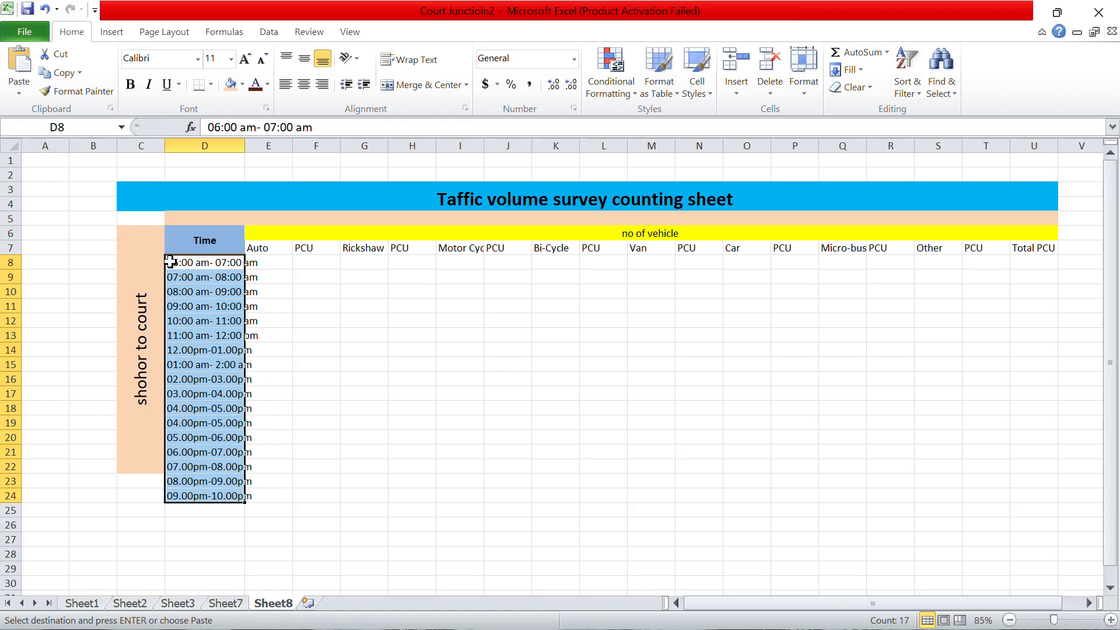
left_click_drag(241, 151, 253, 153)
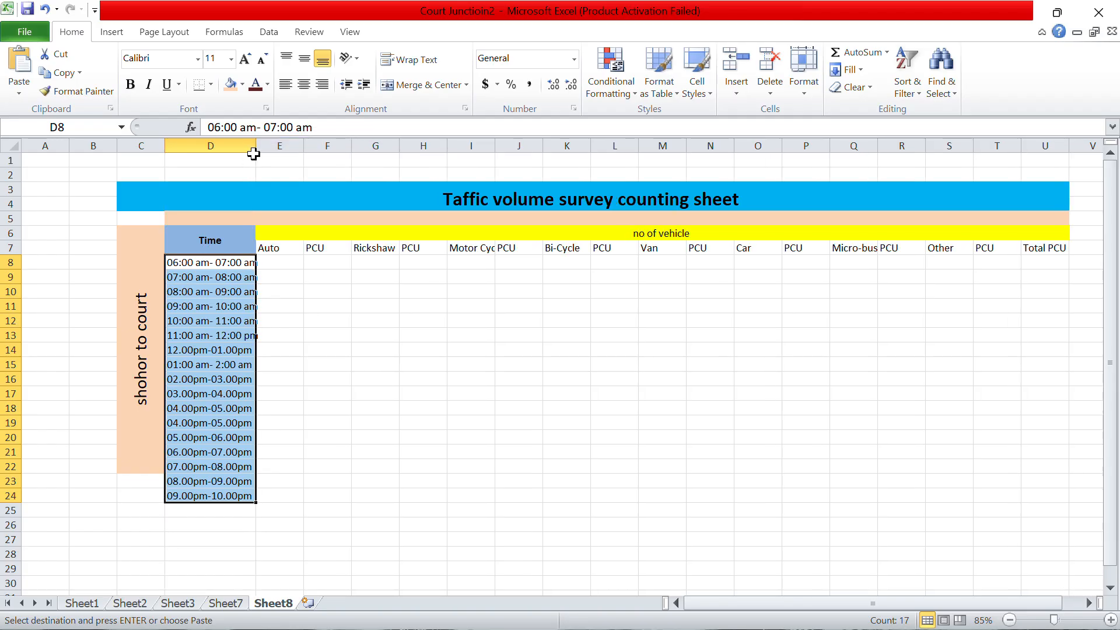
left_click_drag(255, 151, 261, 152)
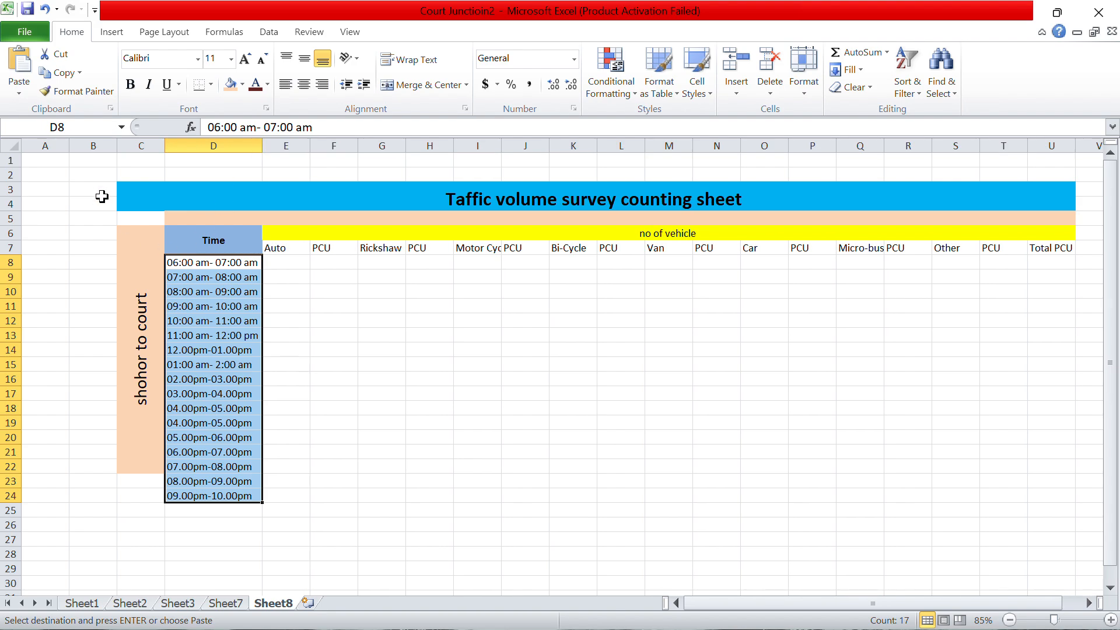
left_click(99, 203)
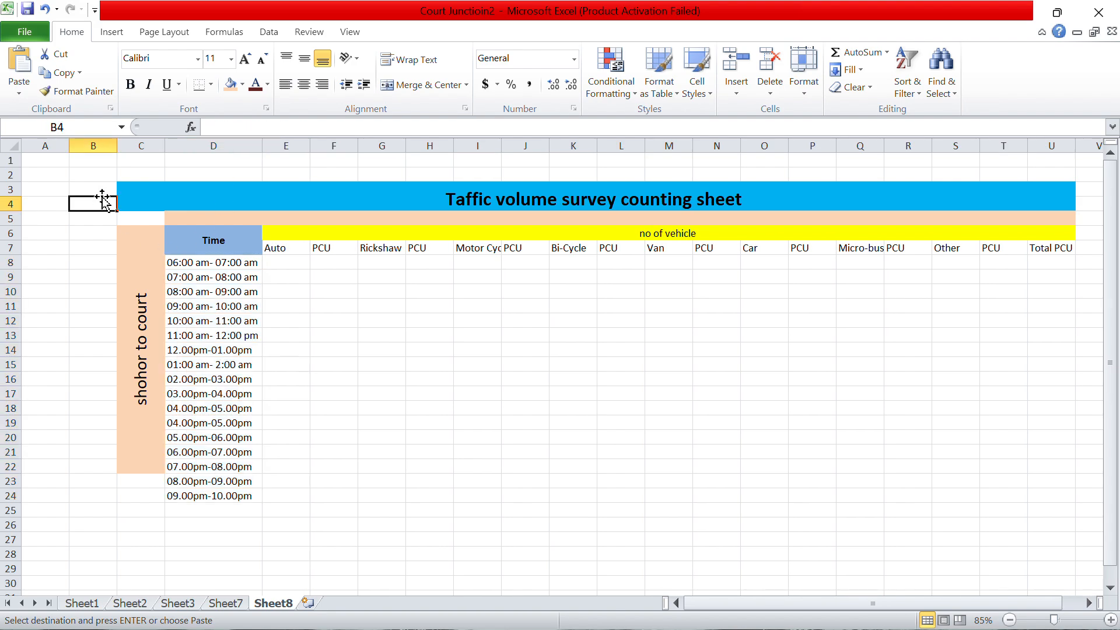
Step: Extend the merged and centered "shohor to court" cell down to row 24, covering C6:C24
left_click(137, 438)
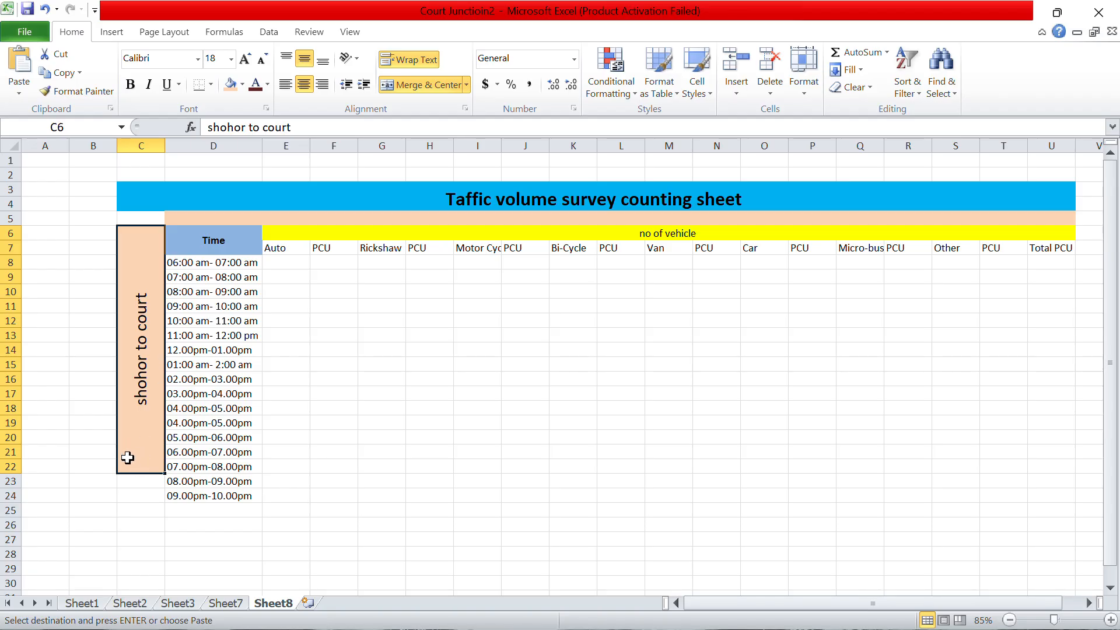
left_click_drag(123, 452, 150, 502)
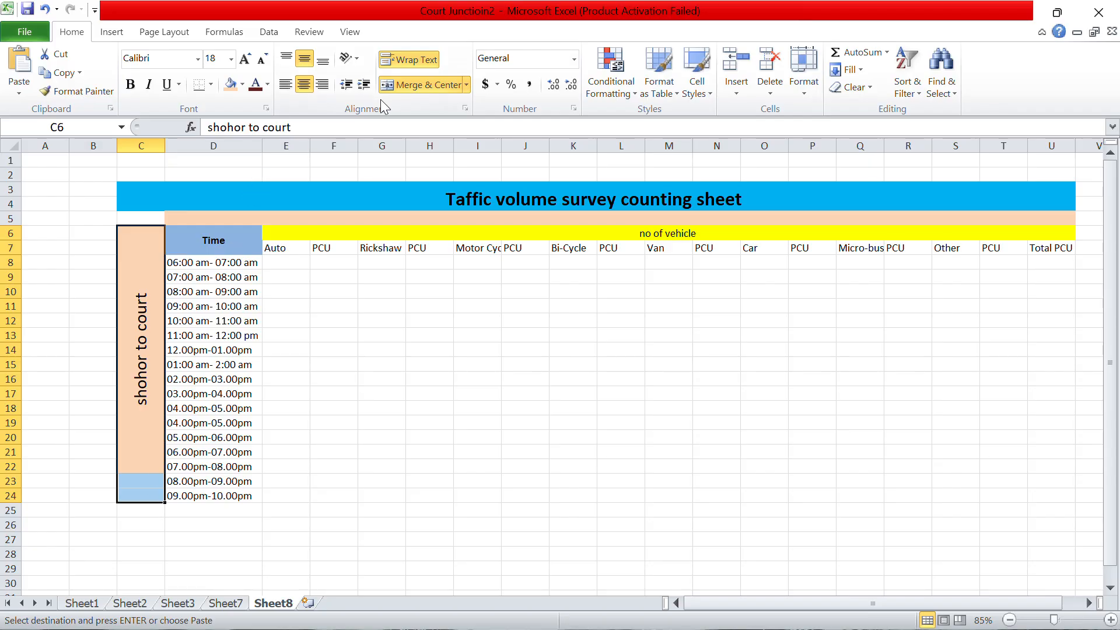
left_click(417, 85)
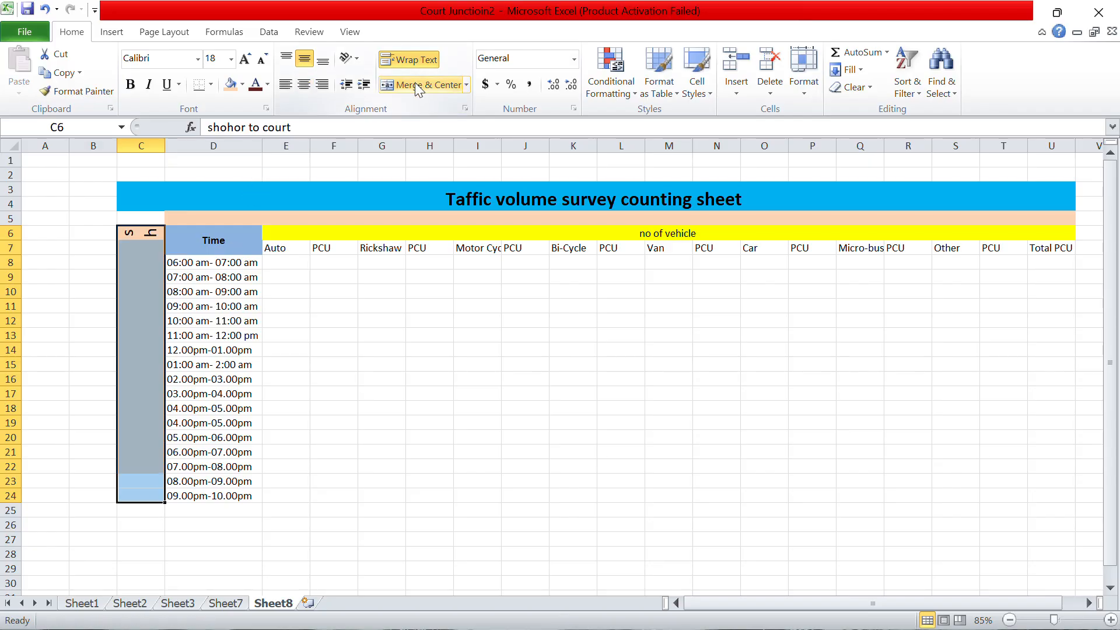
left_click(416, 85)
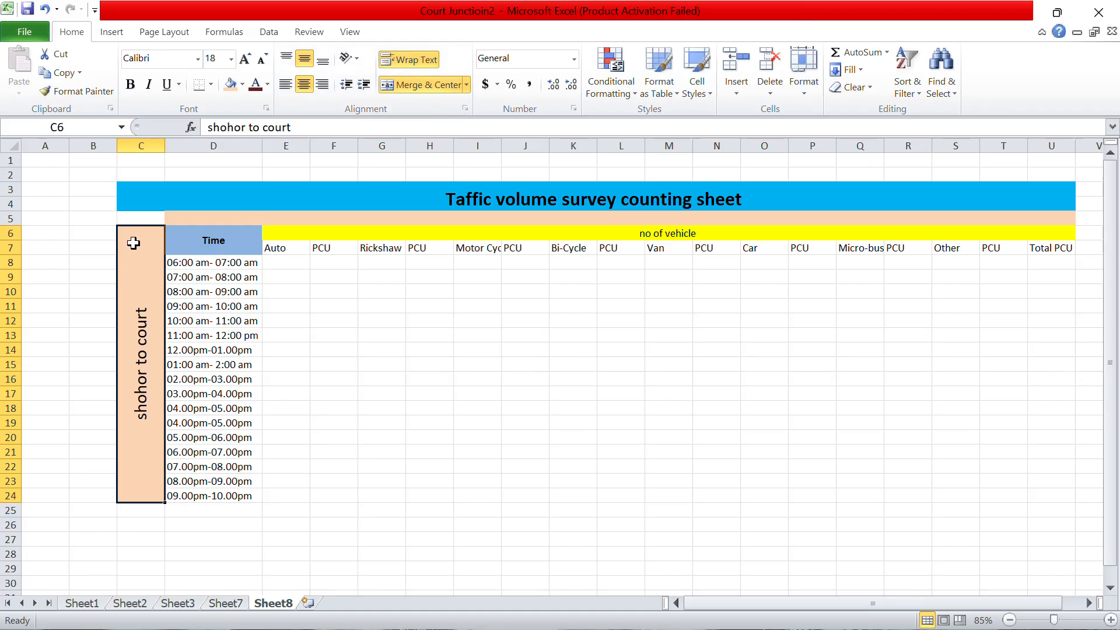
Step: Fill cell C5, above the "shohor to court" label, with light blue
left_click(139, 218)
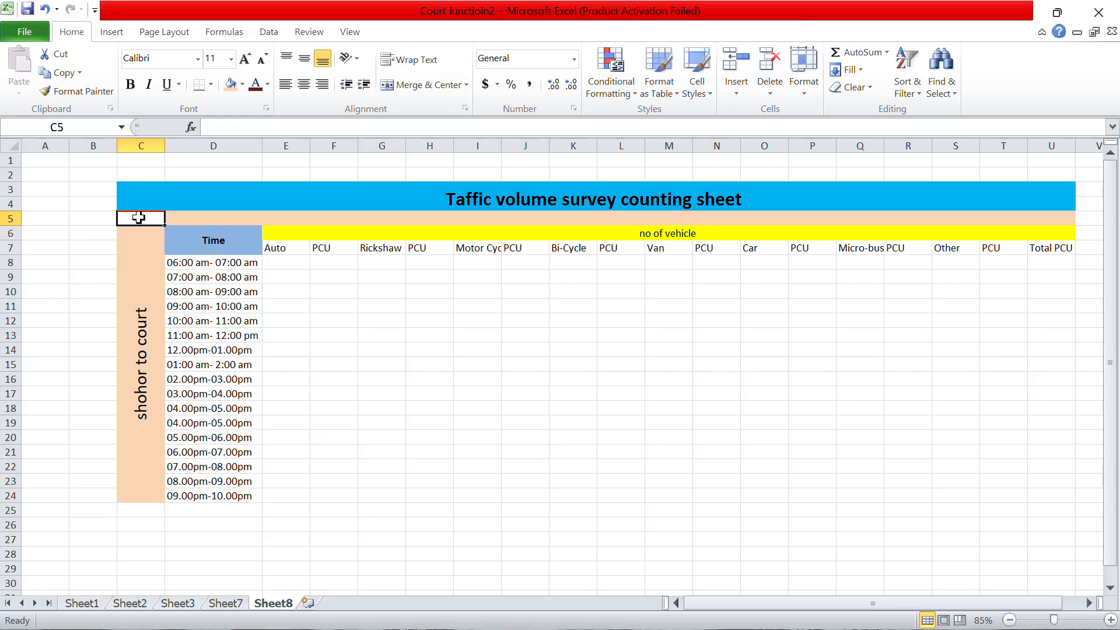
left_click_drag(139, 218, 147, 224)
left_click(242, 88)
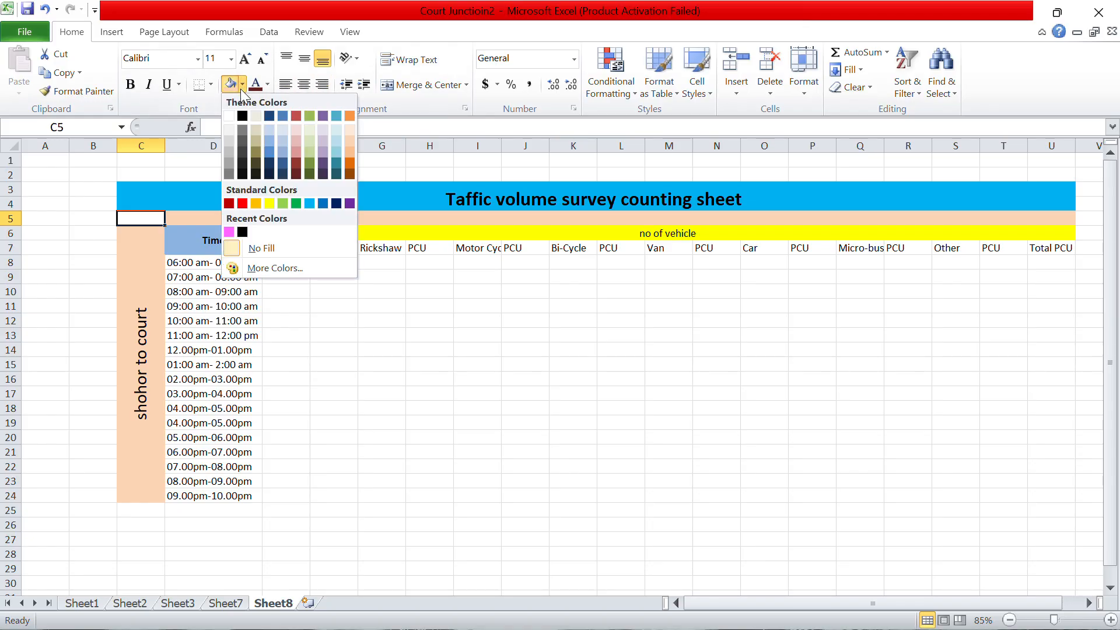
left_click(268, 134)
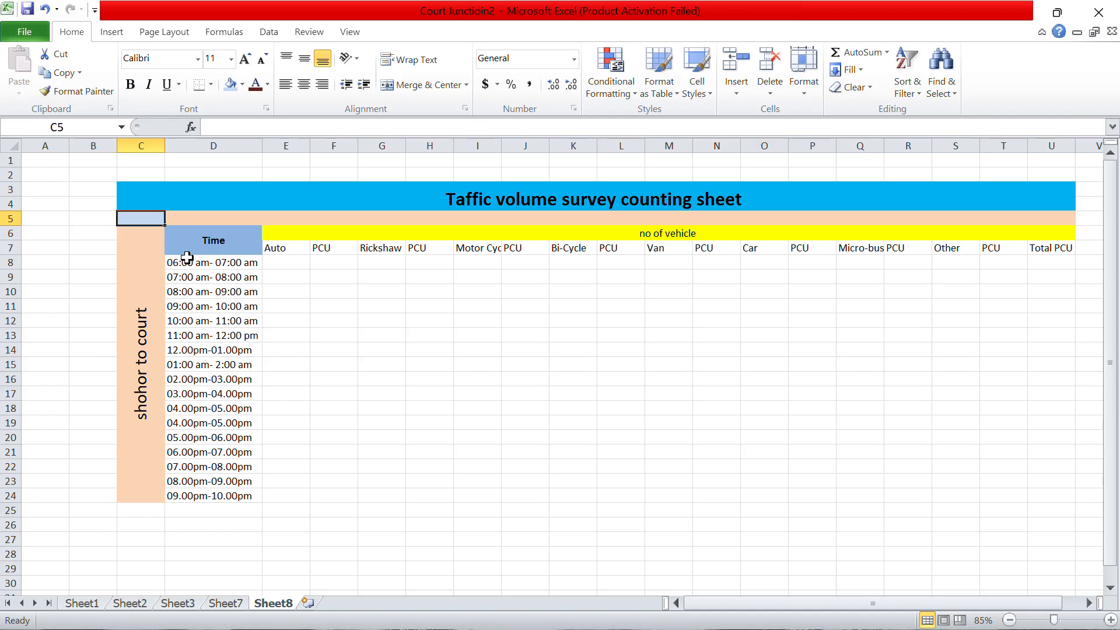
Step: Check the junction column on Sheet7, and merge and center B6:B24 on Sheet8 to match it
left_click(234, 604)
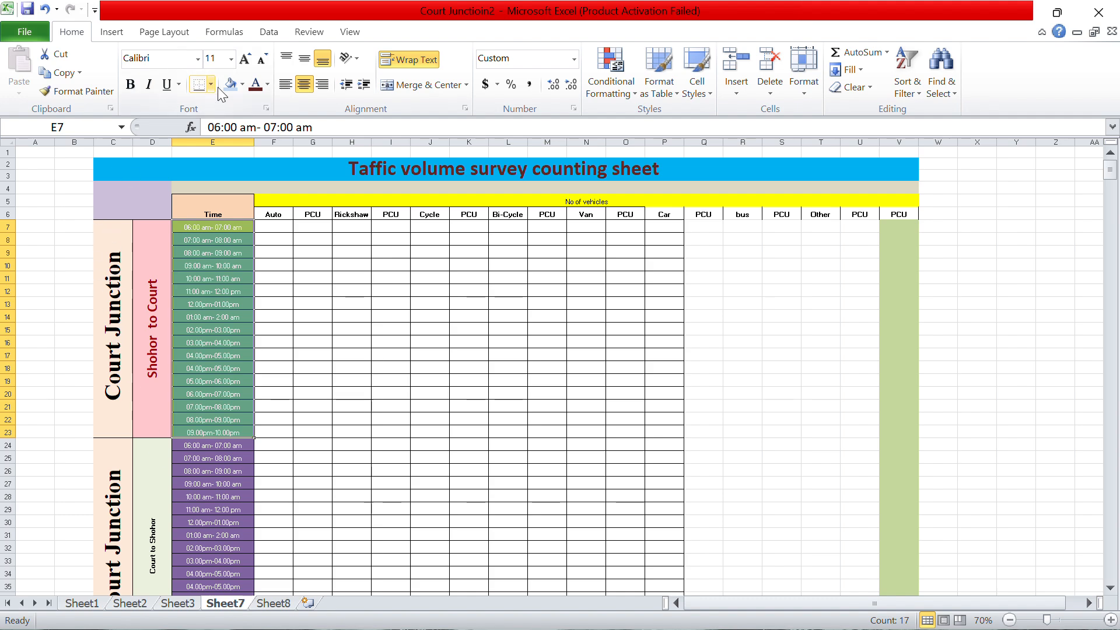
left_click(465, 32)
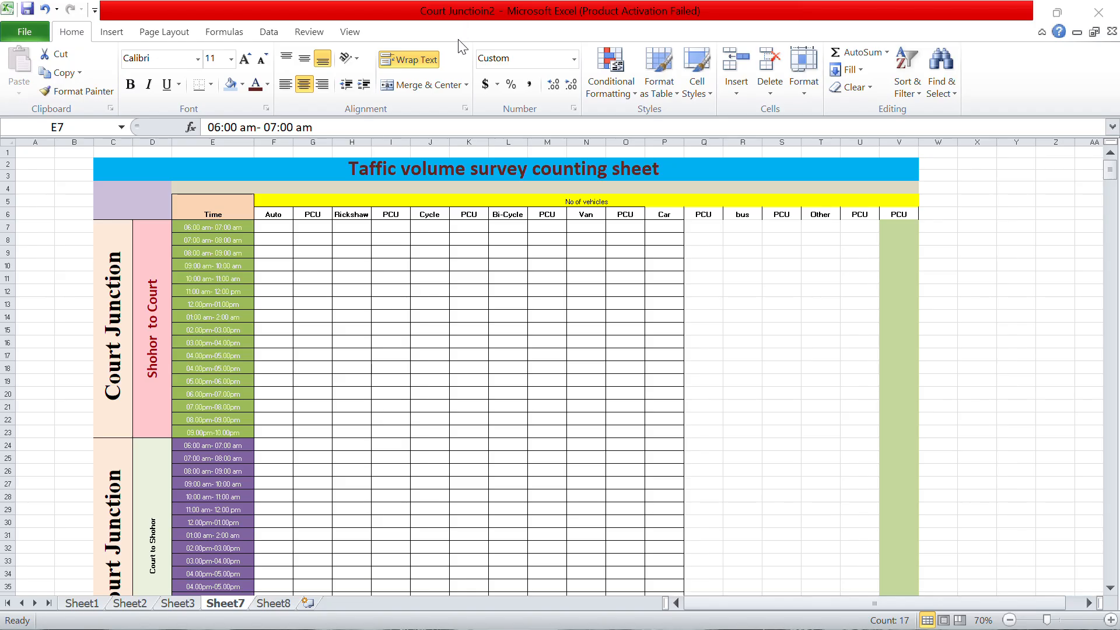
left_click(272, 604)
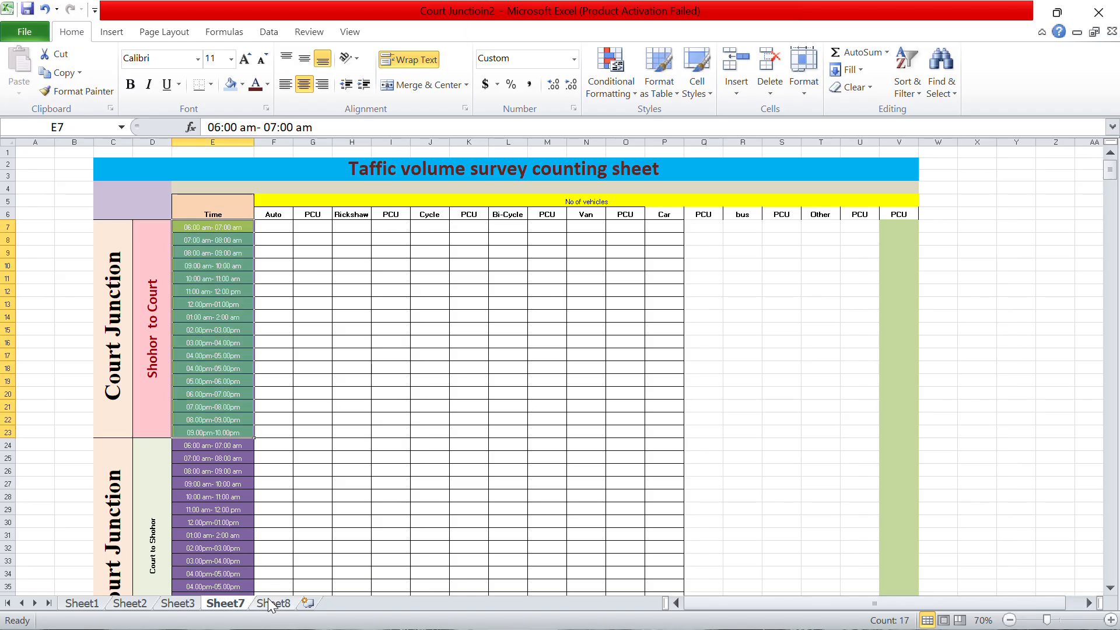
left_click(271, 603)
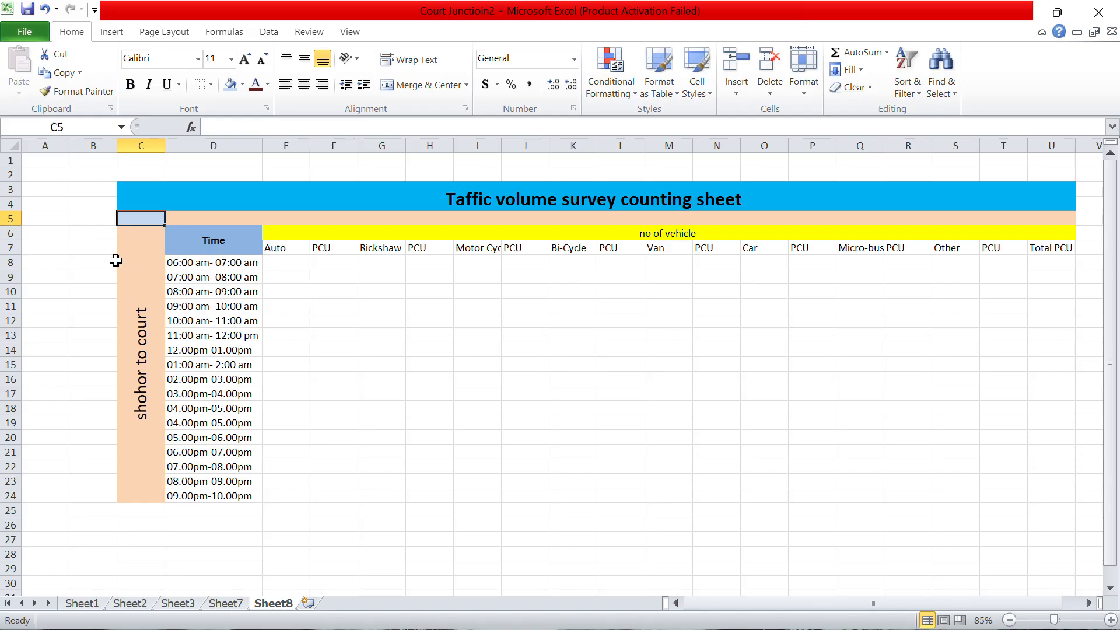
left_click_drag(73, 235, 97, 491)
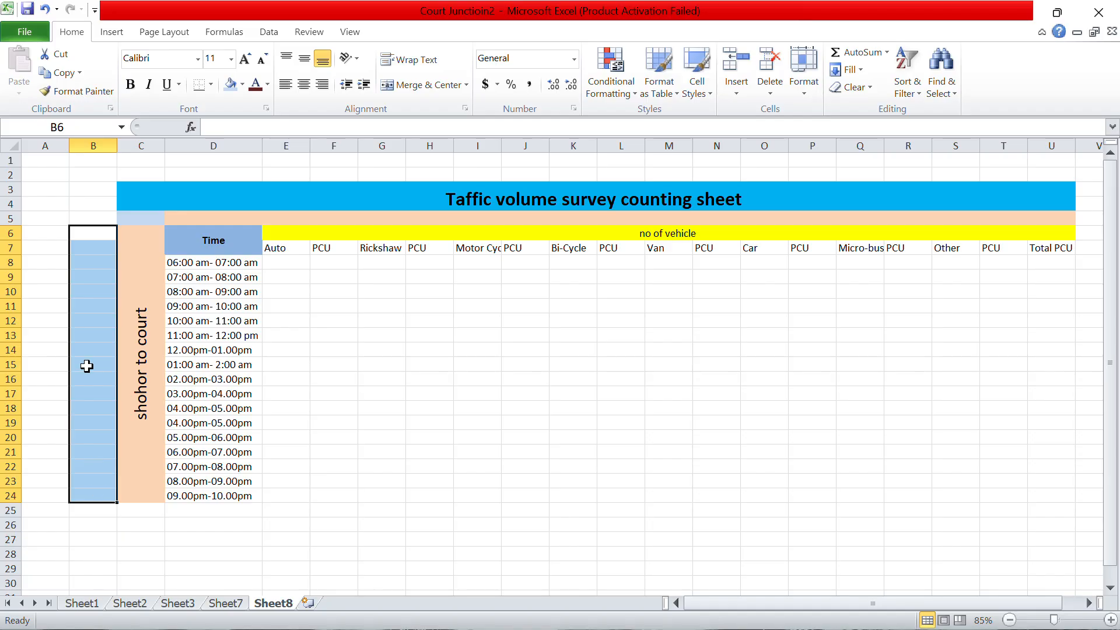
left_click(405, 81)
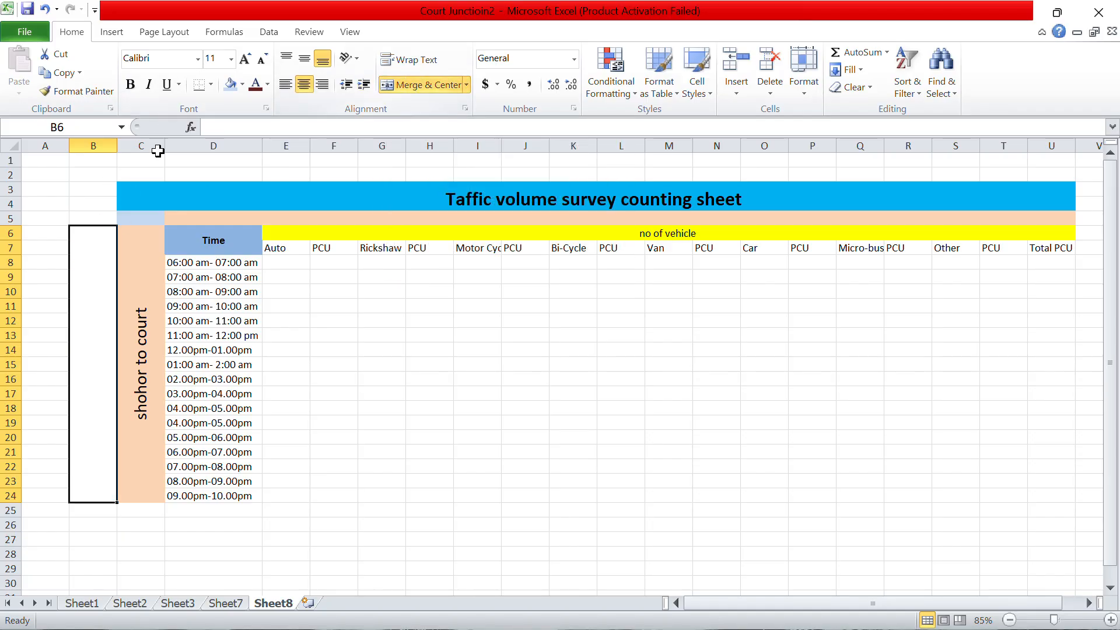
Step: Enter "Junction" in the merged B6:B24 cell
left_click(252, 129)
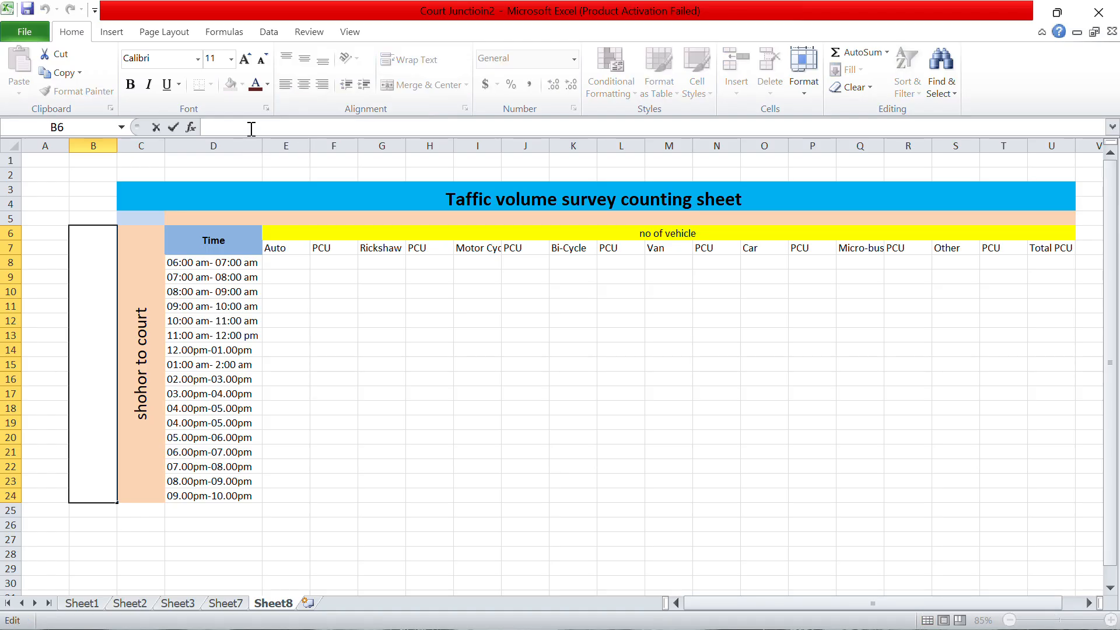
type("Junction")
key("Return")
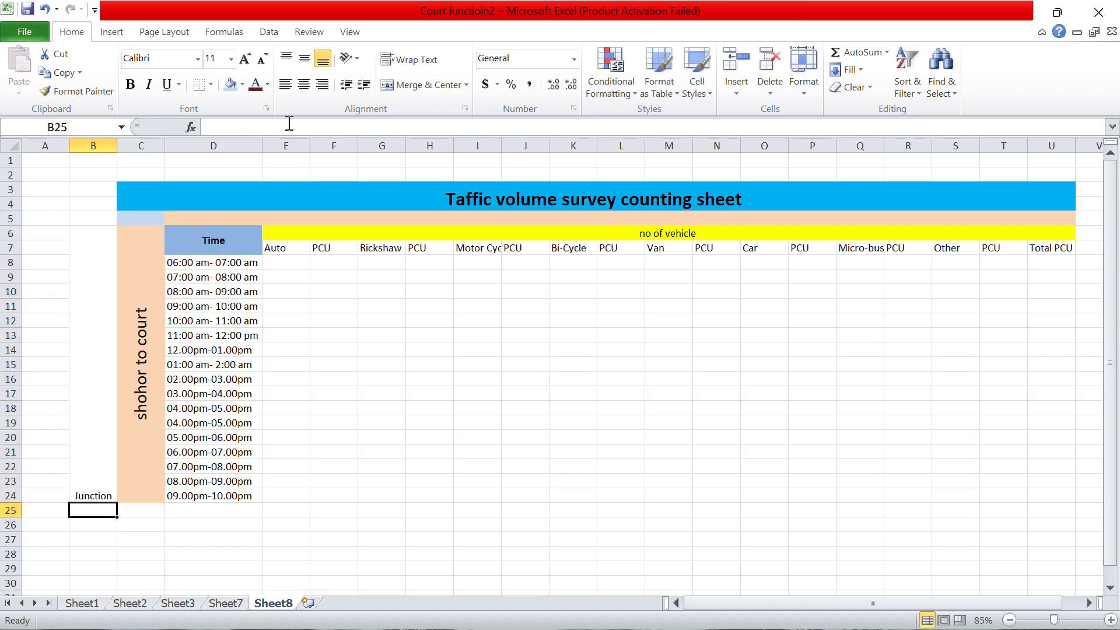
Step: Middle-align the "Junction" label in B6:B24, wrap its text, and rotate the text up
left_click(92, 277)
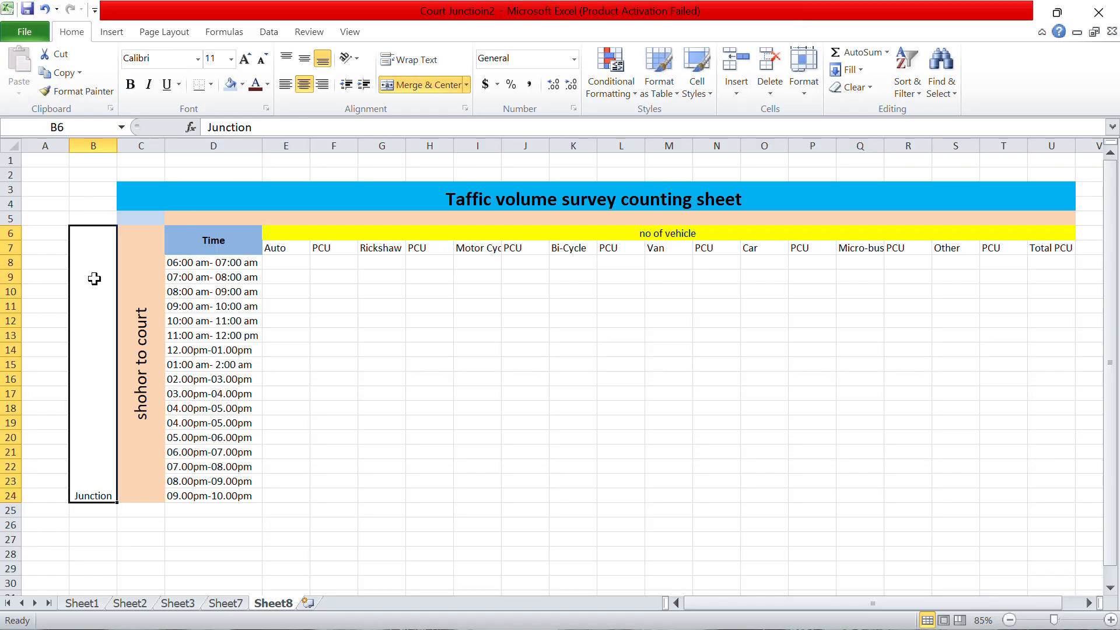
left_click(304, 58)
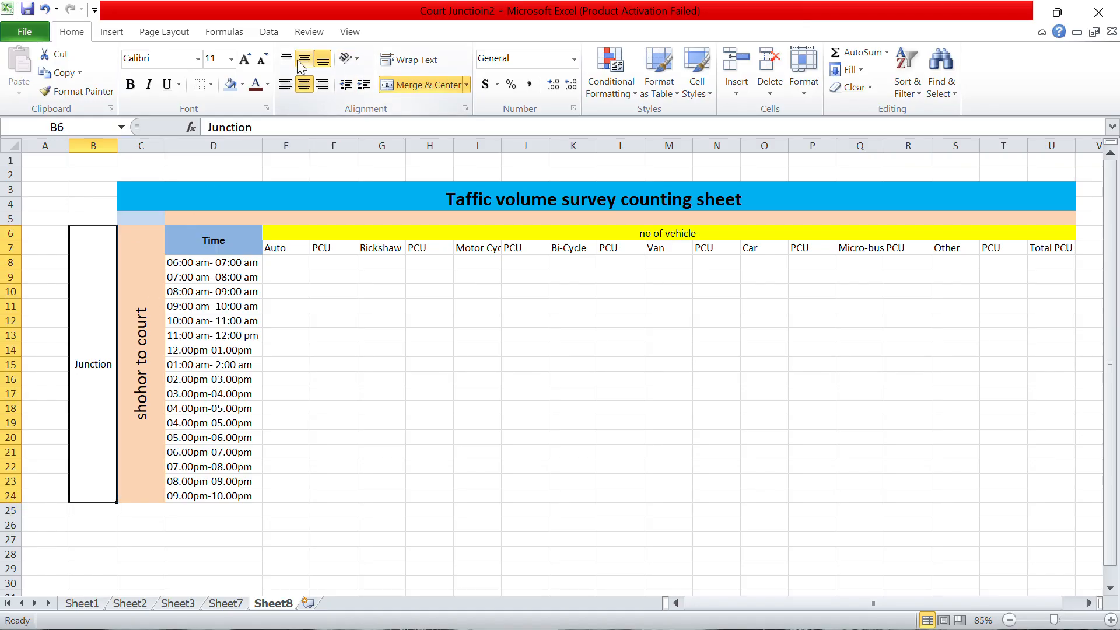
left_click(402, 60)
left_click(355, 59)
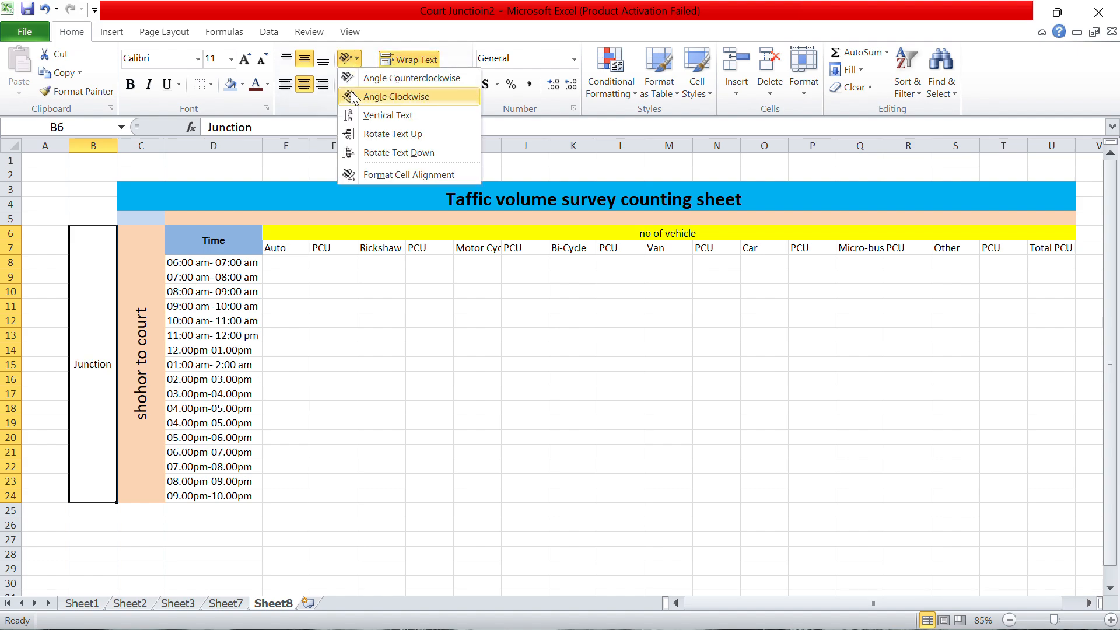
left_click(356, 134)
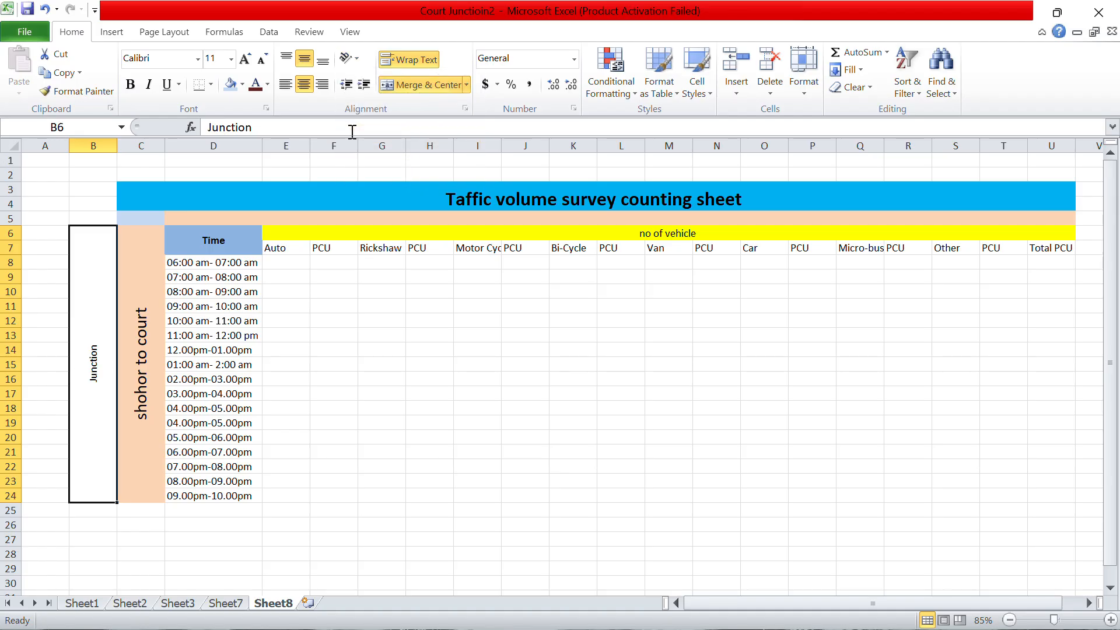
Step: Format the "Junction" label at font size 48 in bold and fill its merged cell with light blue
left_click(231, 59)
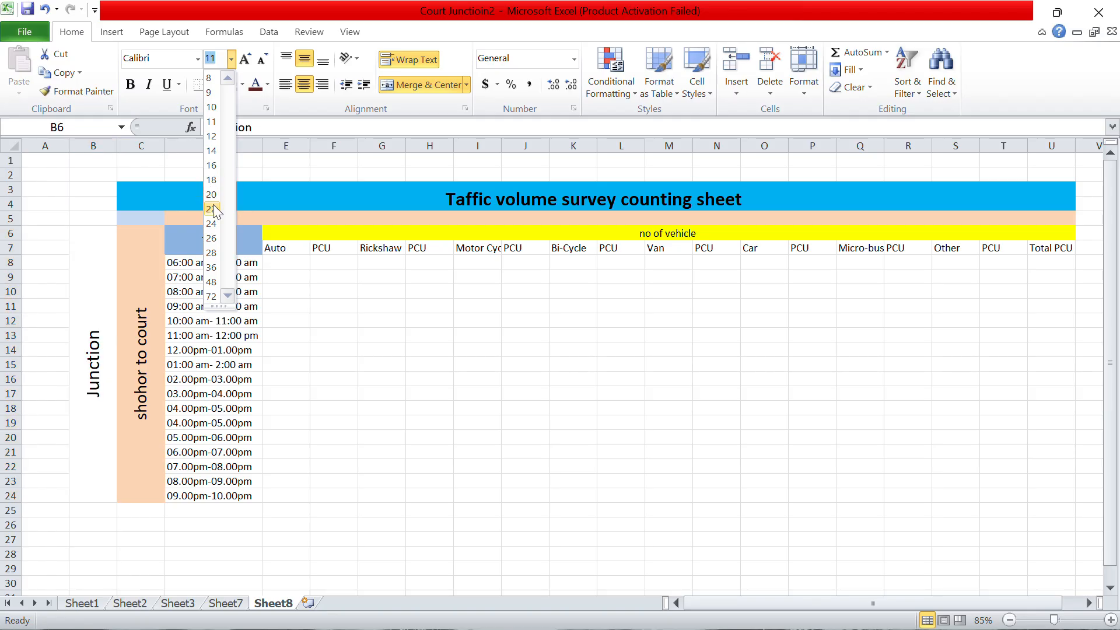
left_click(211, 281)
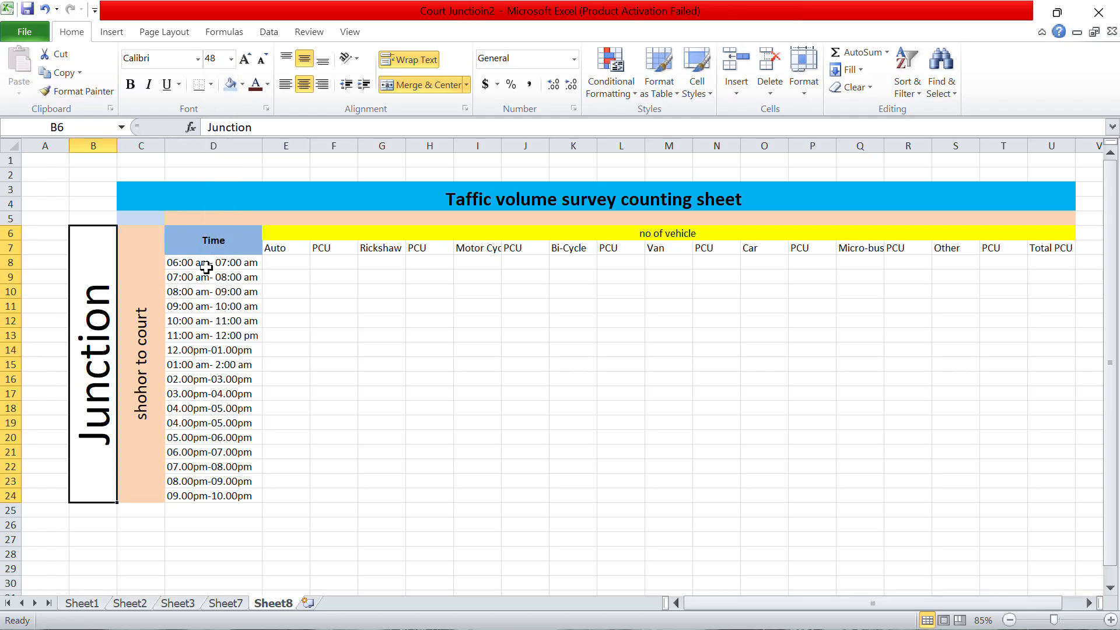
left_click(130, 84)
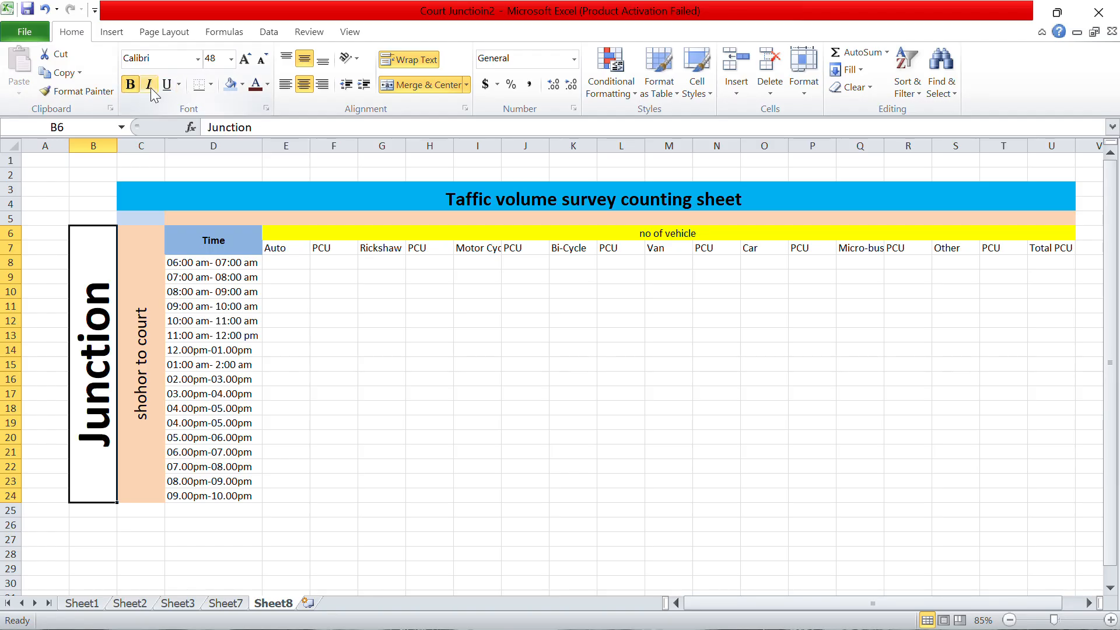
left_click(232, 88)
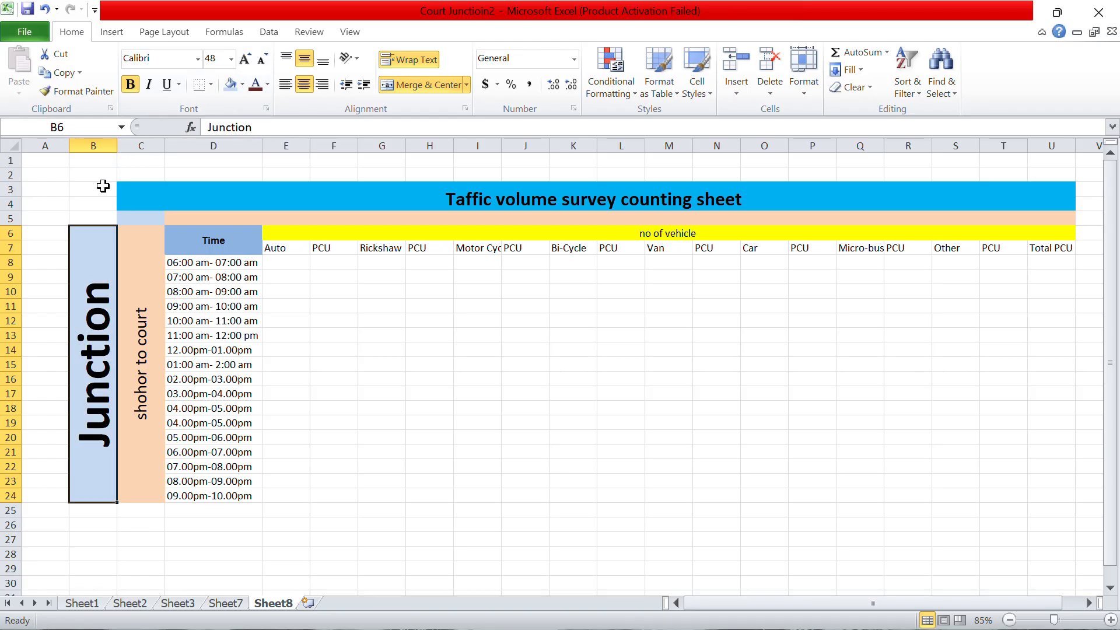
Step: Extend the merged and centered "Taffic volume survey counting sheet" title over column B, covering B3:U4, with wrapped text
mouse_move(131, 195)
left_mouse_down()
mouse_move(102, 192)
mouse_move(111, 189)
left_mouse_up()
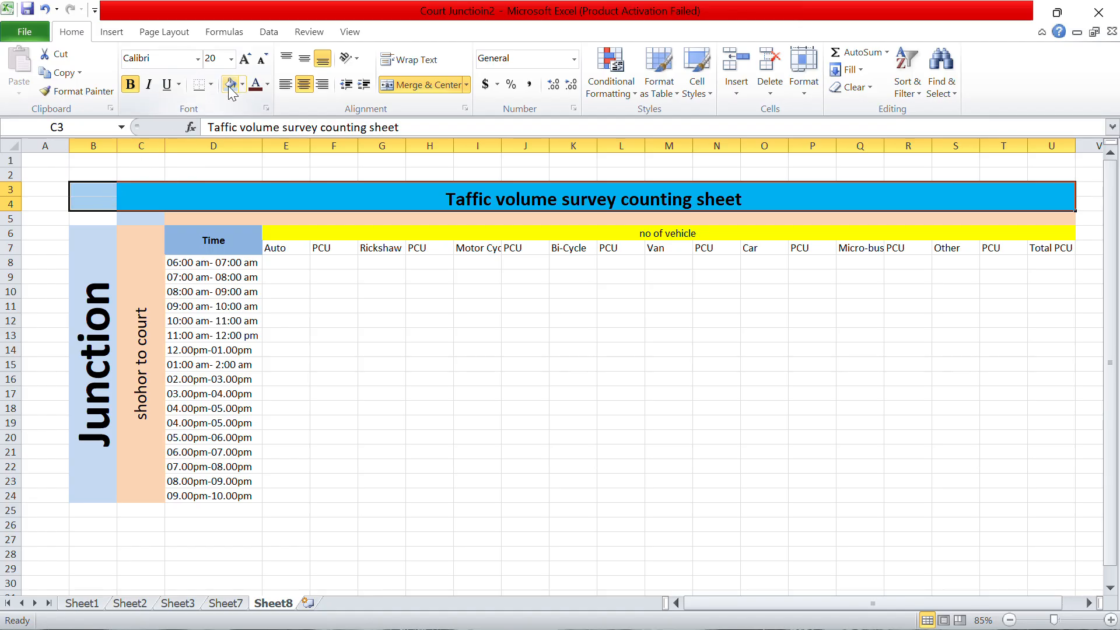
left_click(422, 56)
left_click(418, 84)
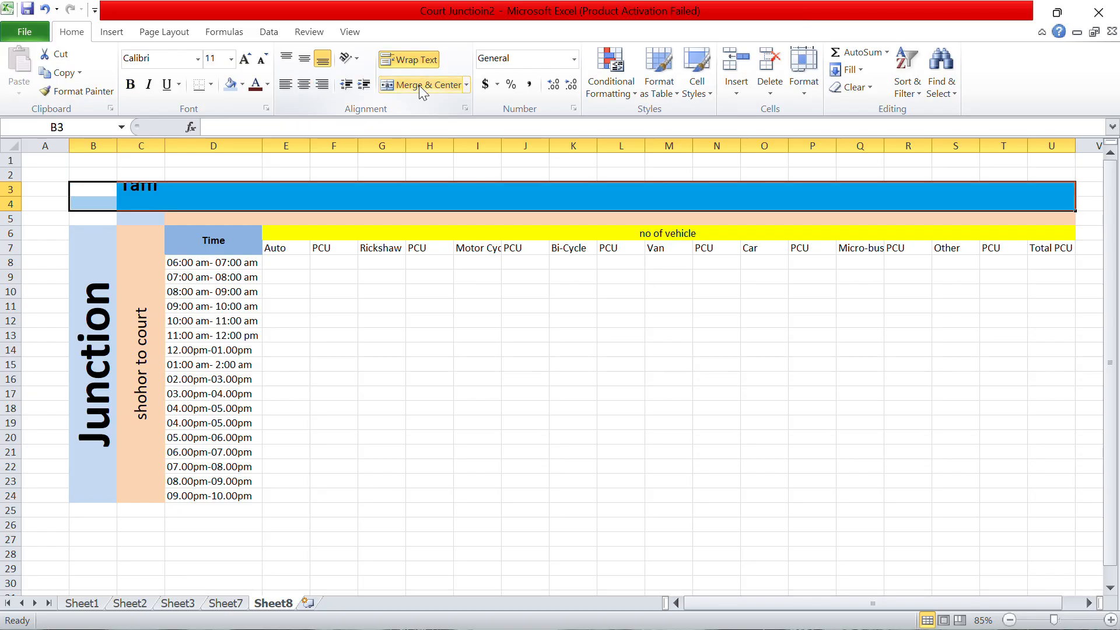
left_click(412, 84)
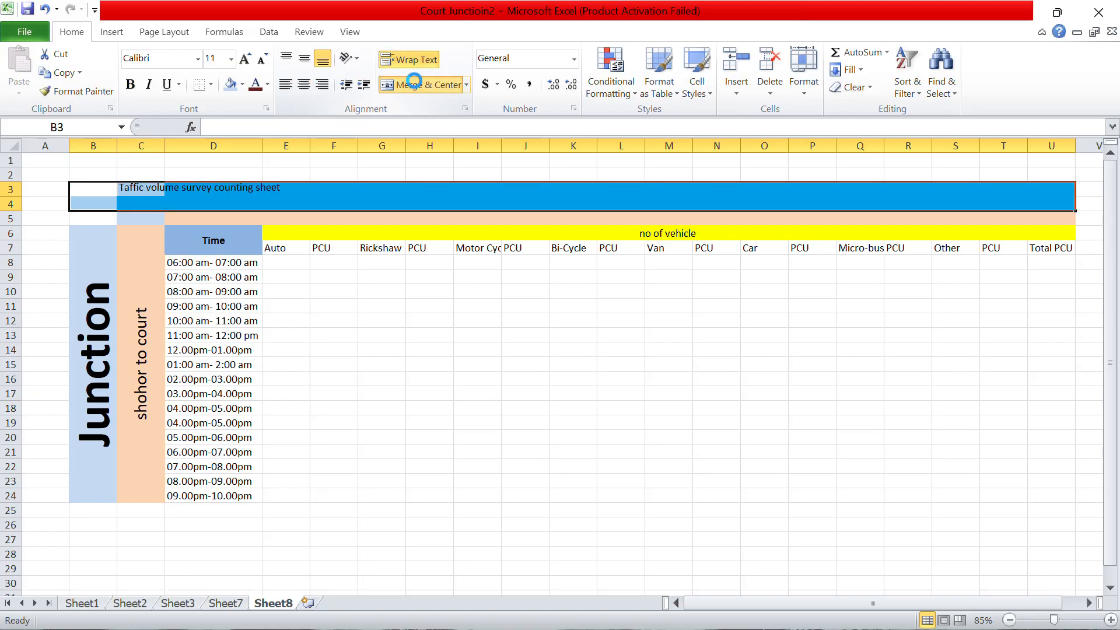
Step: Merge and center B5:C5 with middle alignment, and fill it with a medium blue theme color
left_click_drag(96, 218, 134, 218)
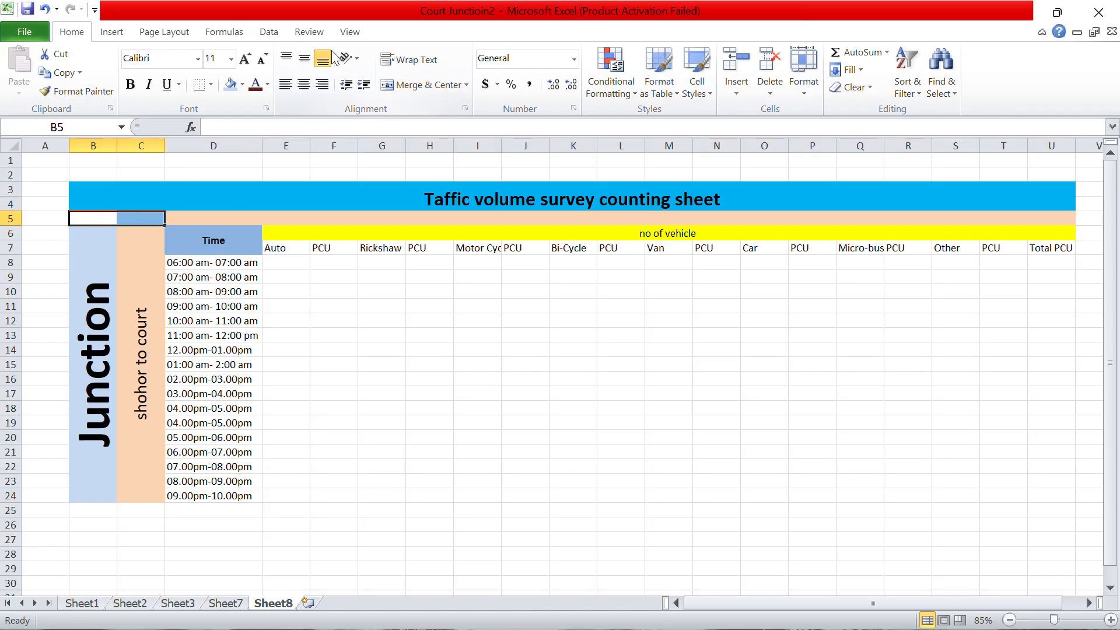
left_click(310, 60)
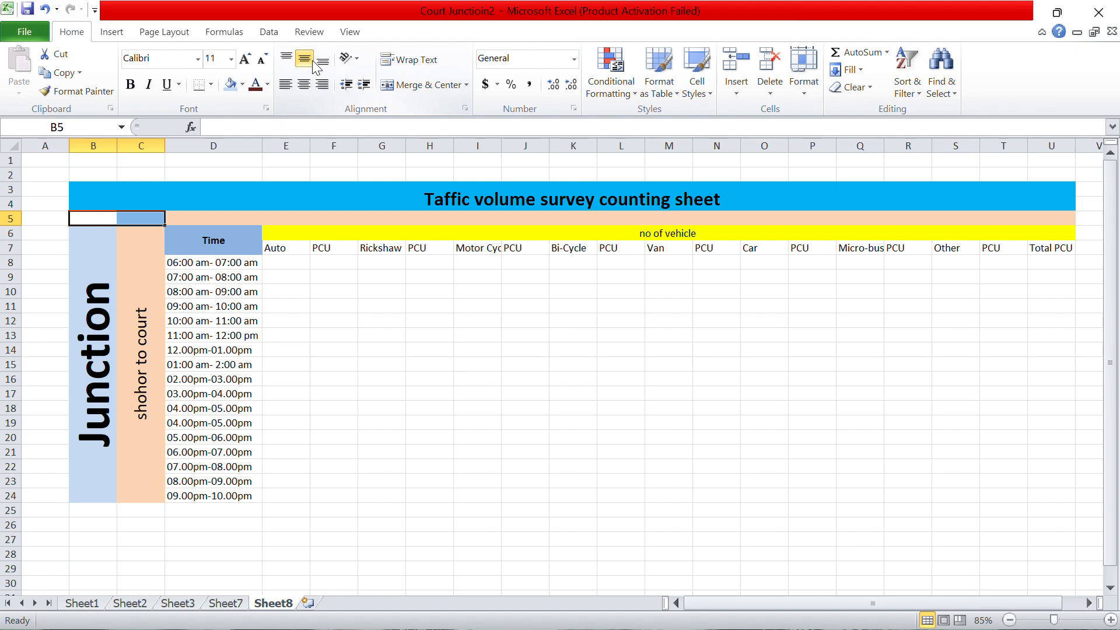
left_click(412, 85)
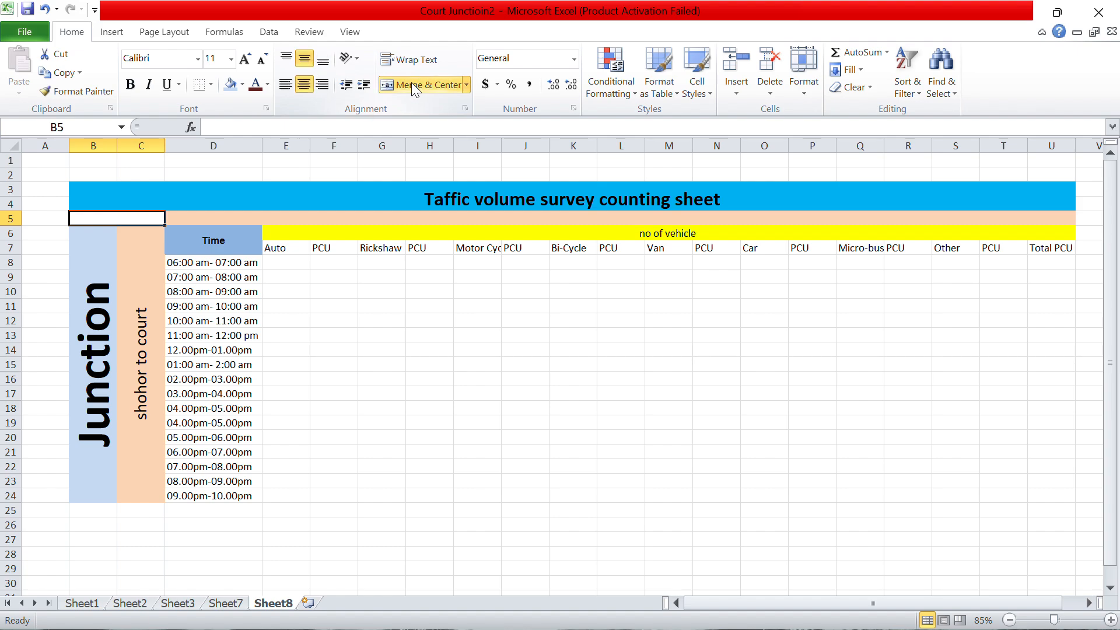
left_click(242, 84)
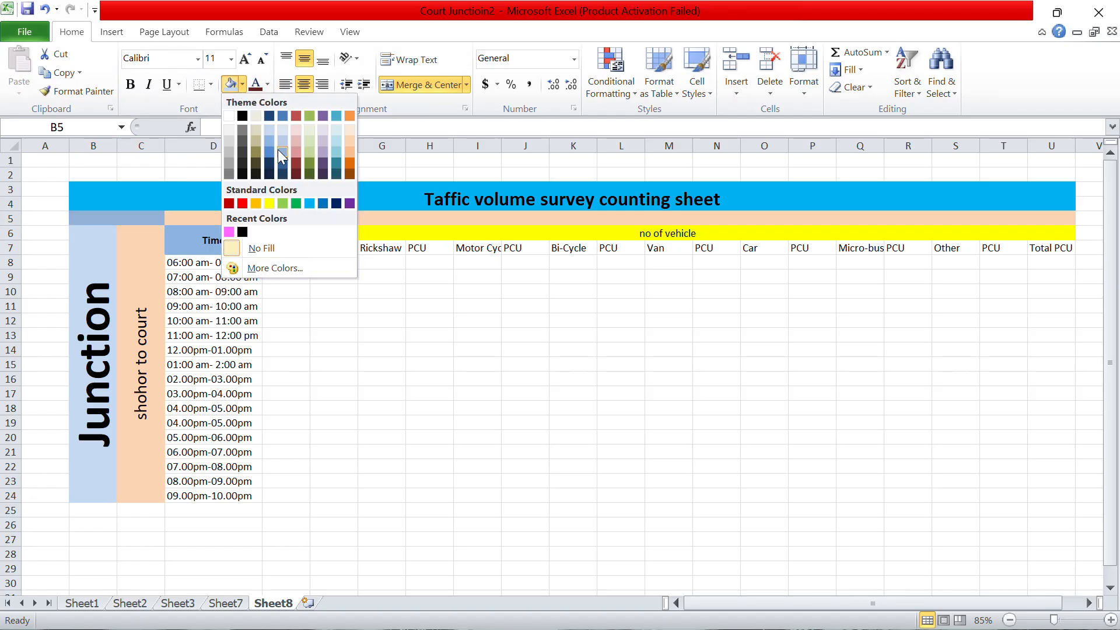
left_click(278, 149)
left_click(380, 334)
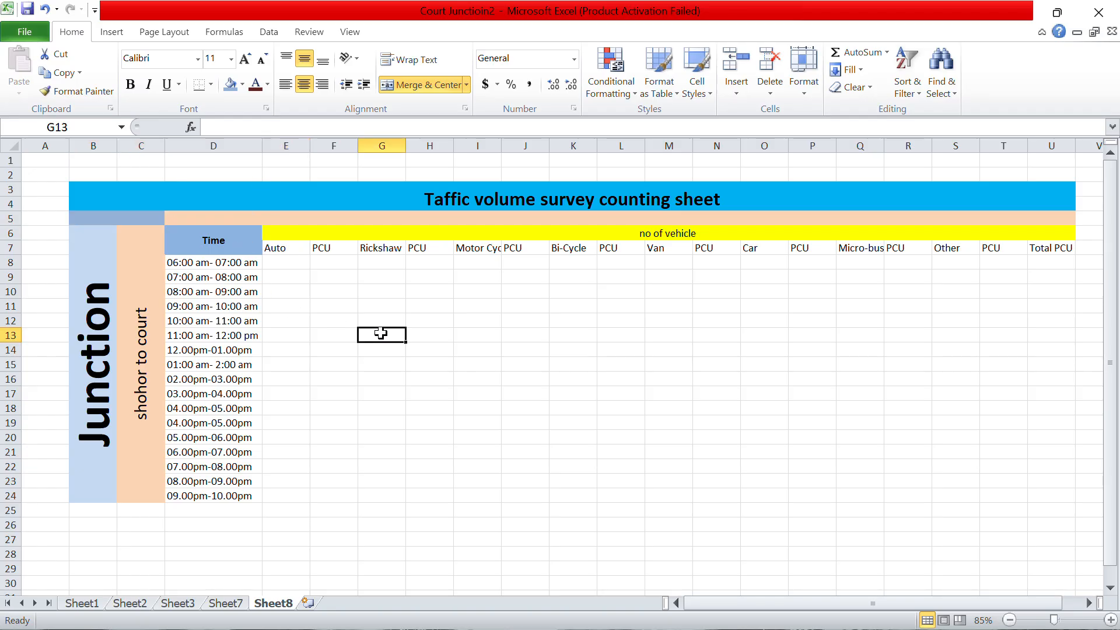